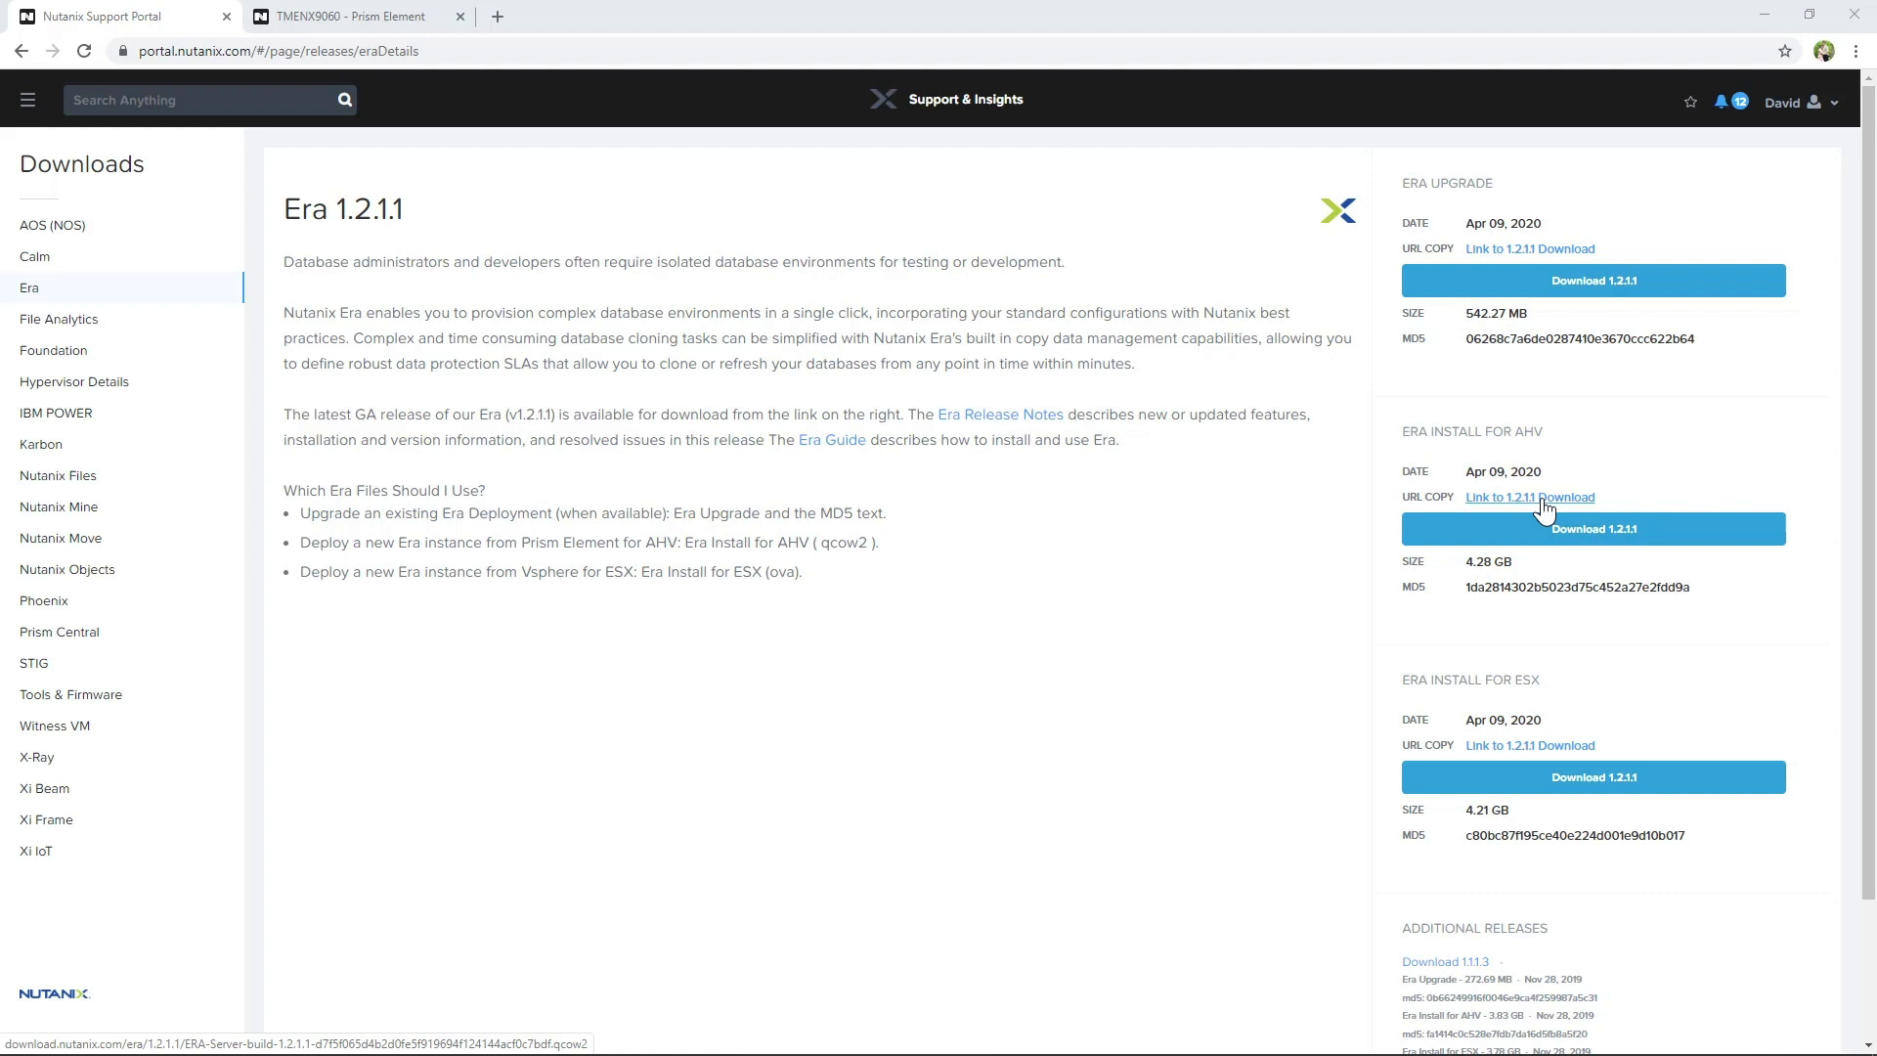
# Copy the Era 1.2.1.1 AHV download URL from the Support Portal's download link
pyautogui.click(1543, 503)
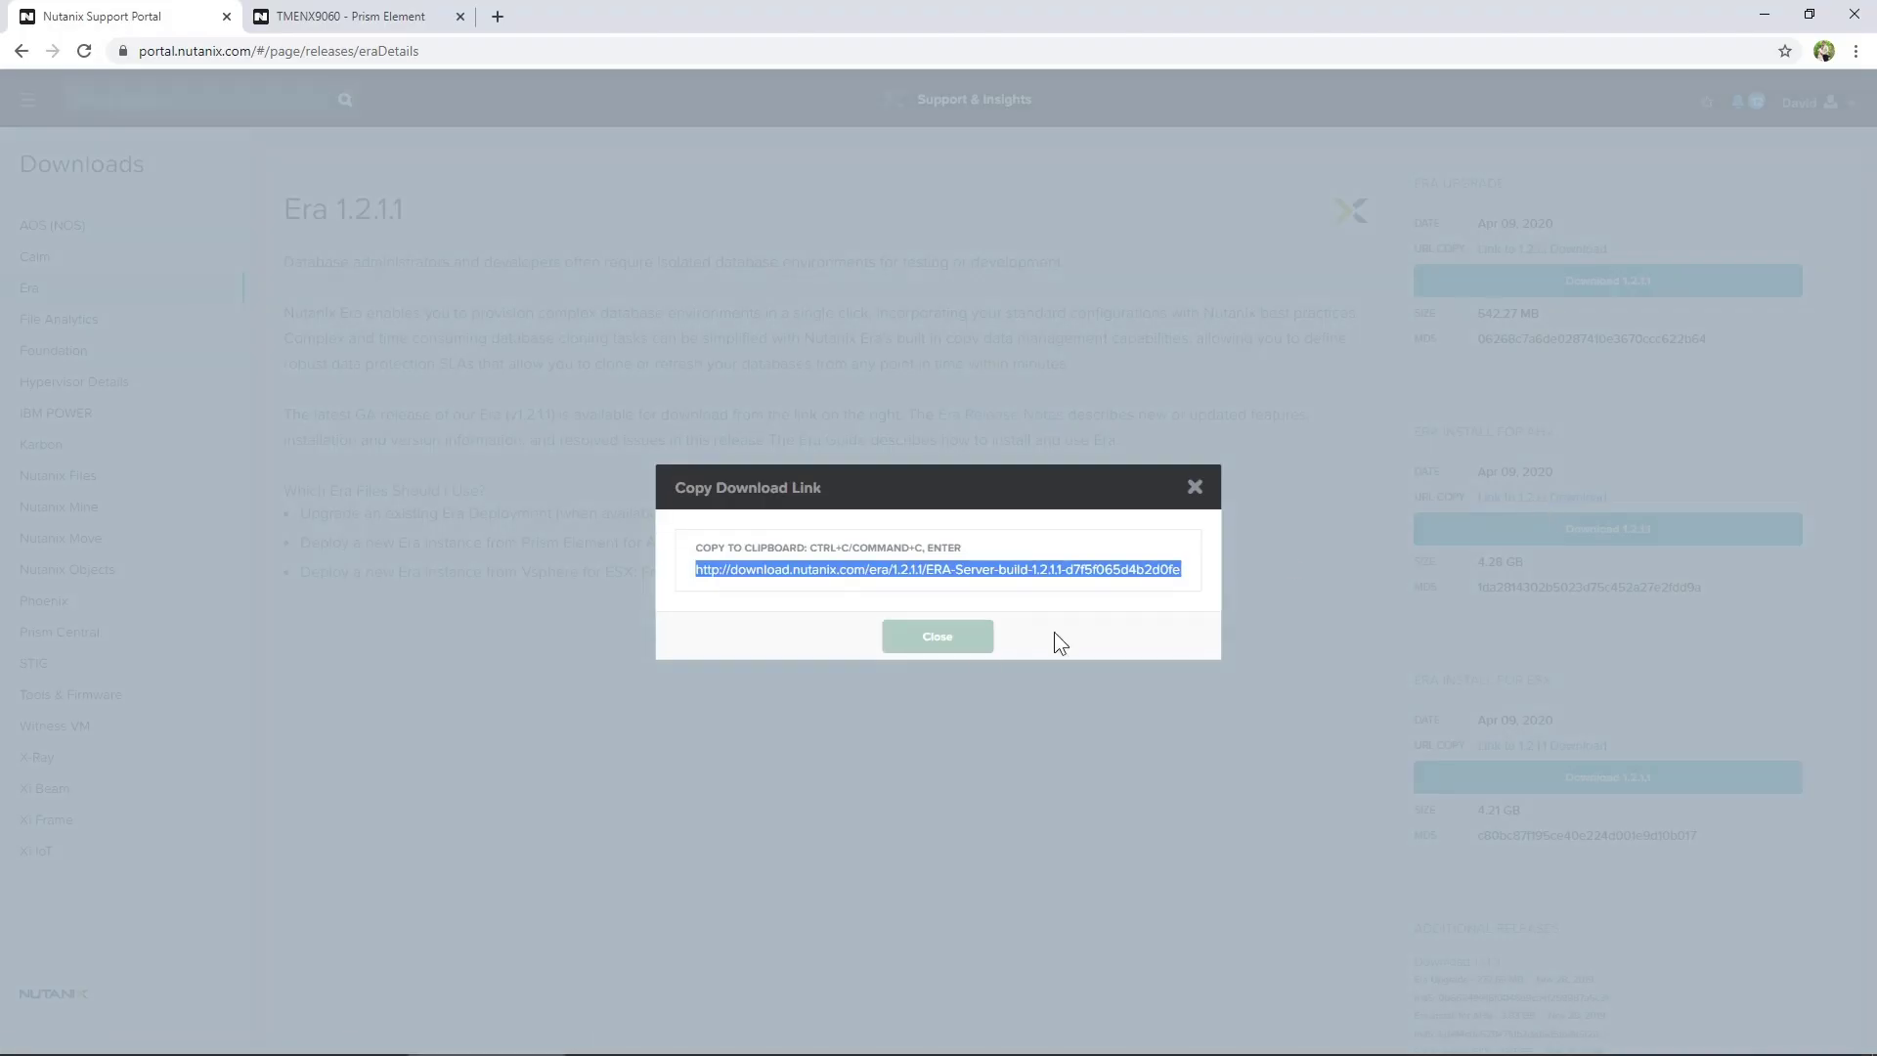
pyautogui.rightClick(1099, 581)
pyautogui.click(1149, 635)
pyautogui.click(939, 636)
# Create the Era 1.2.1.1 image from the pasted download URL in default-container-47781
pyautogui.click(348, 28)
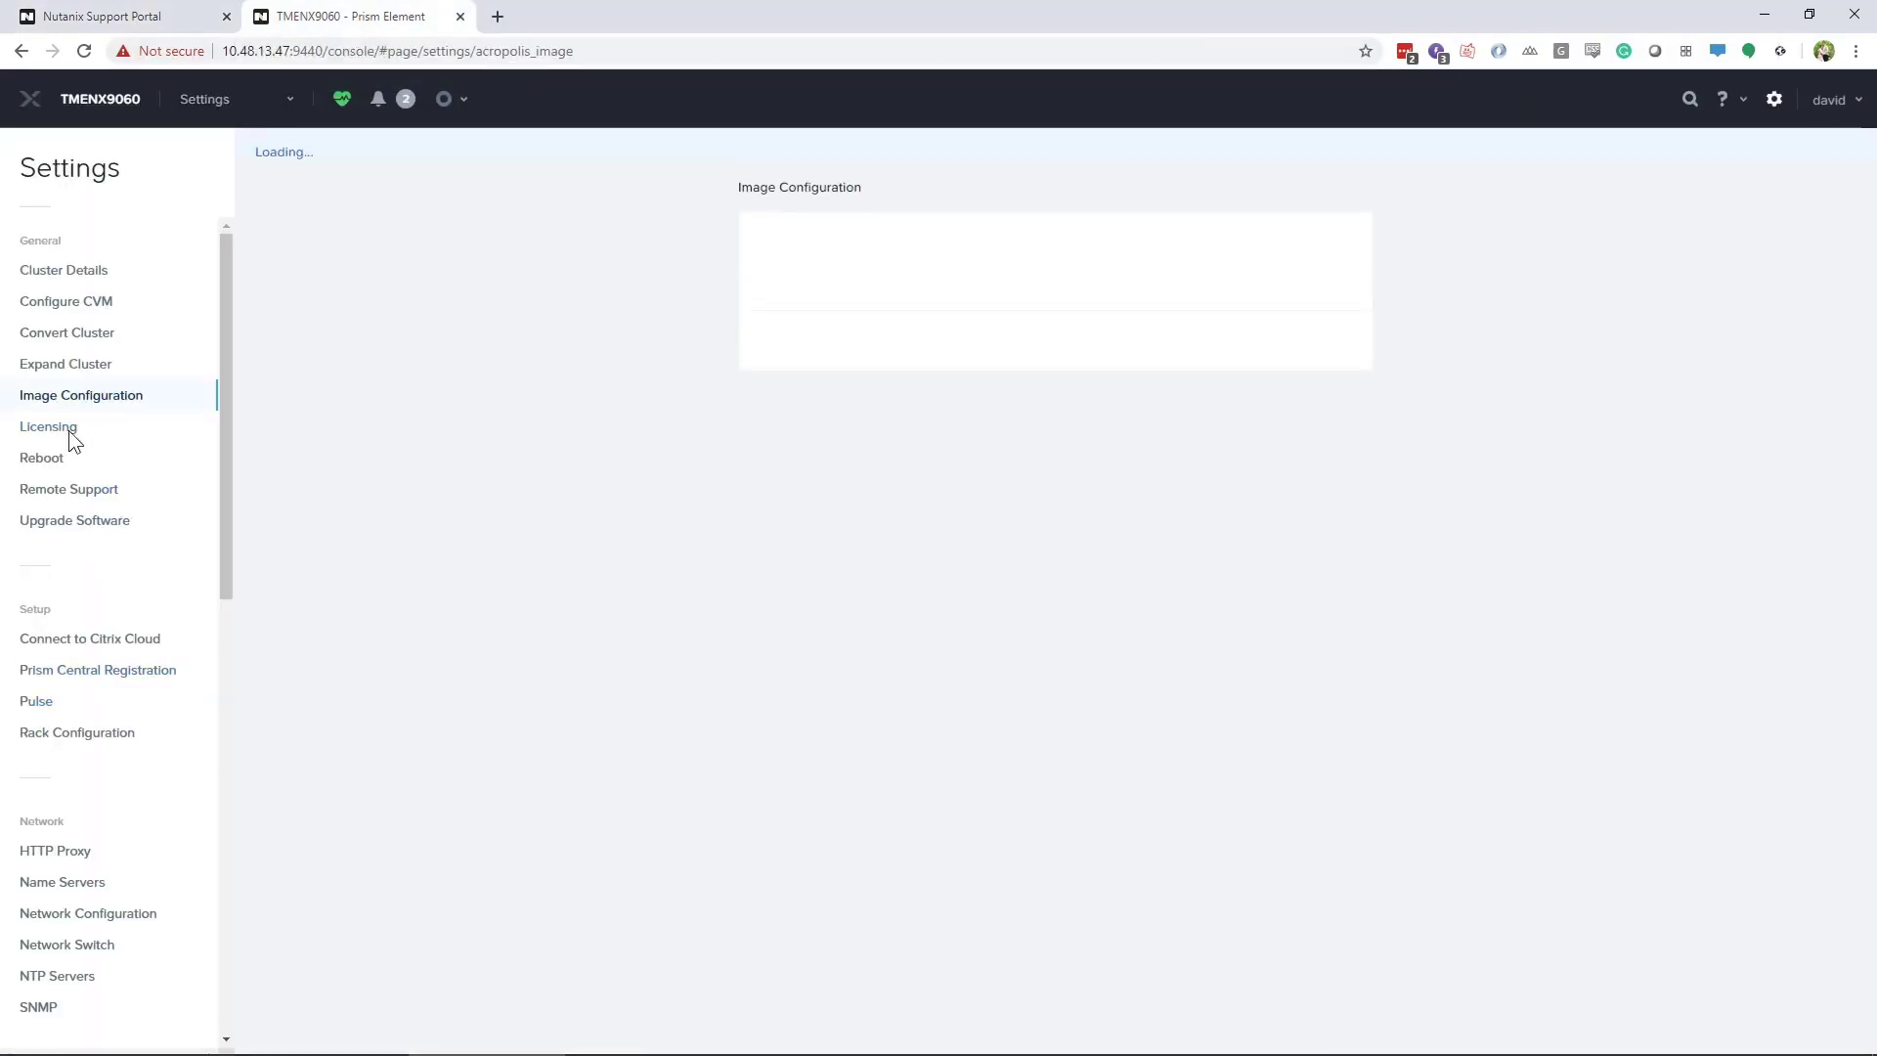
pyautogui.click(789, 251)
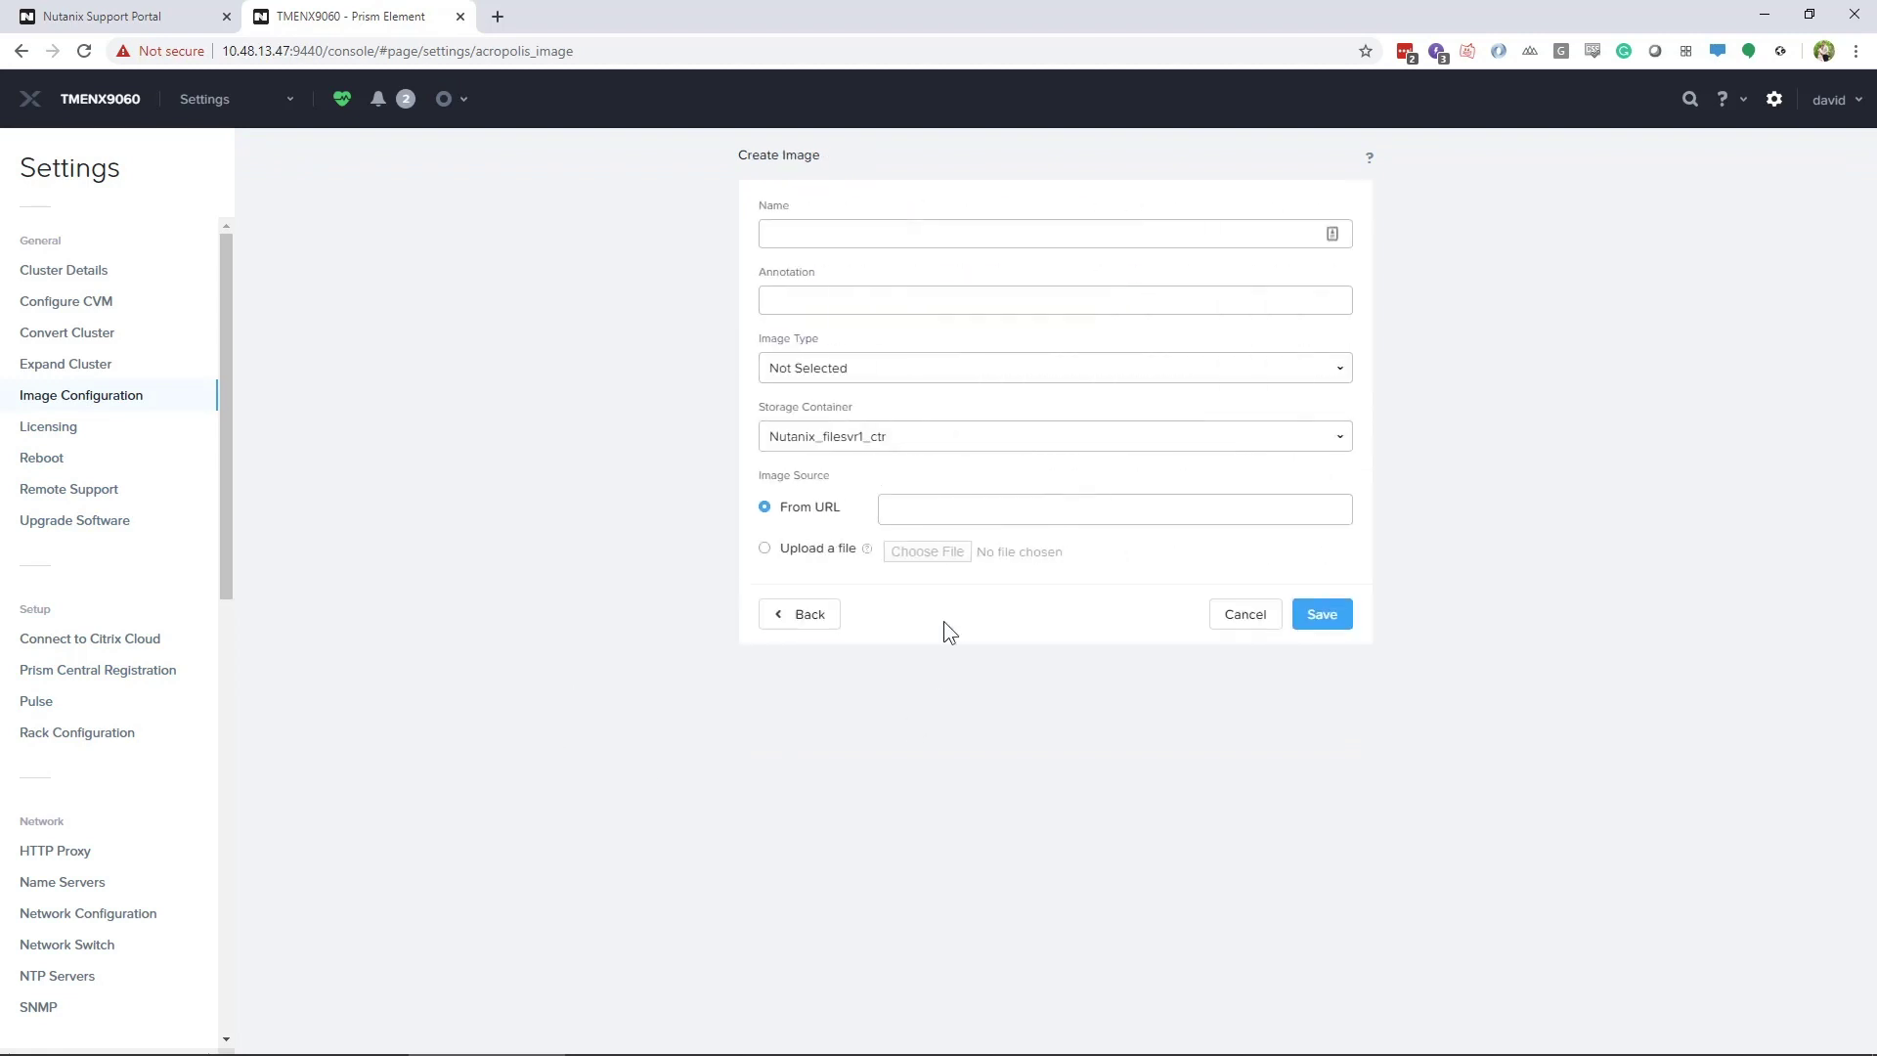
pyautogui.click(765, 551)
pyautogui.click(764, 506)
pyautogui.click(924, 509)
pyautogui.hotkey('ctrl', 'v')
pyautogui.click(843, 240)
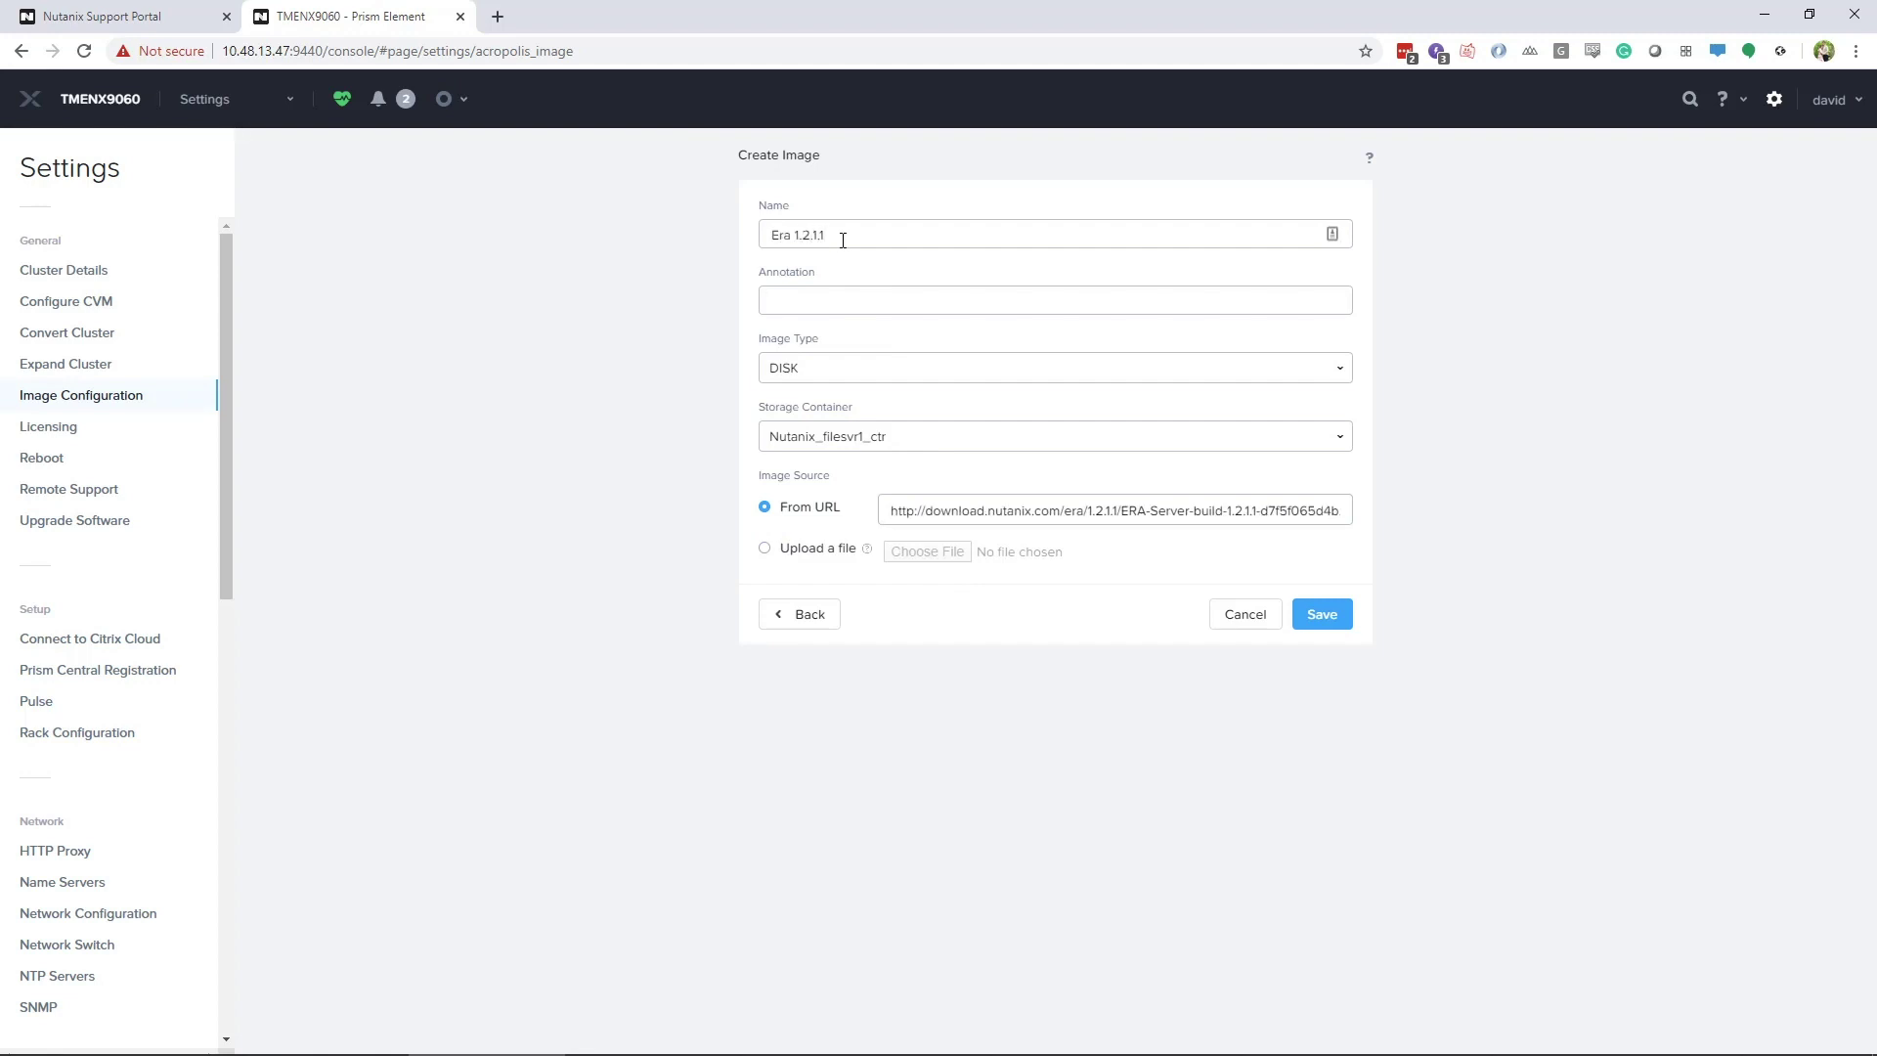
pyautogui.click(819, 438)
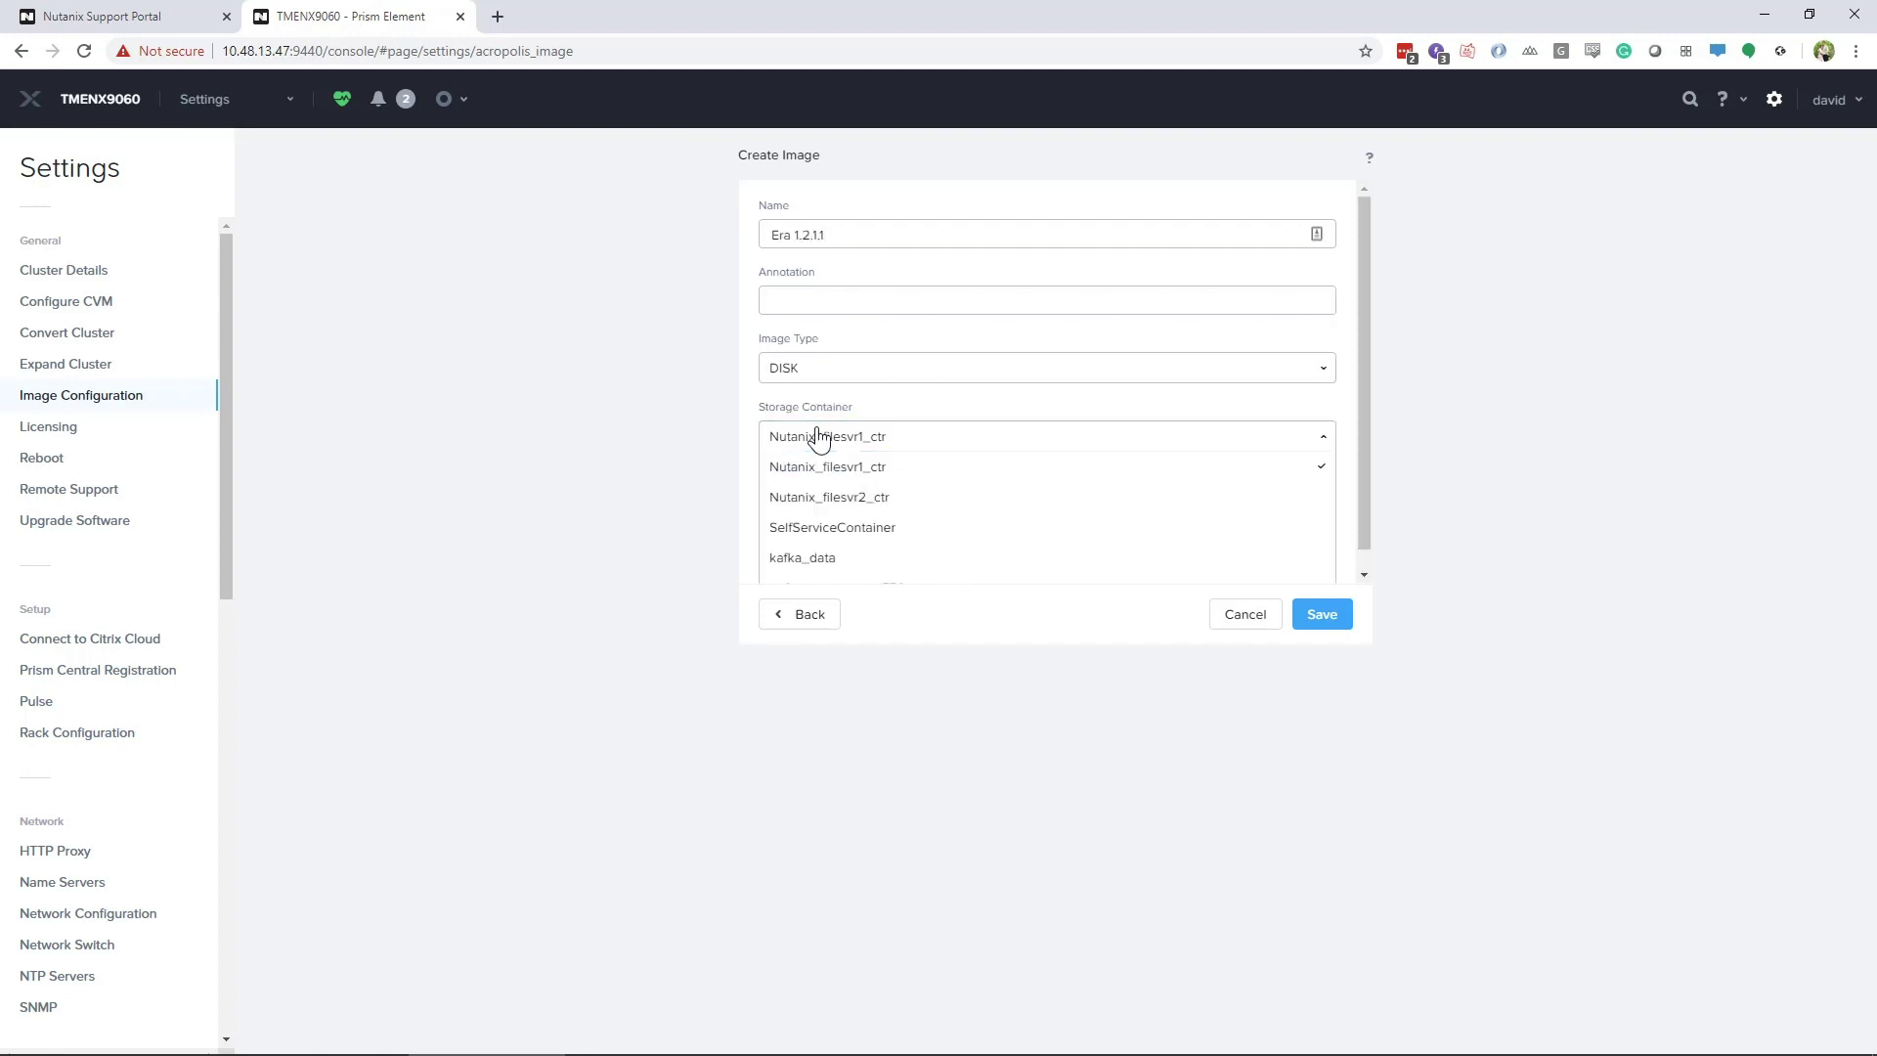
pyautogui.scroll(-1, 825, 548)
pyautogui.click(827, 565)
pyautogui.click(1321, 614)
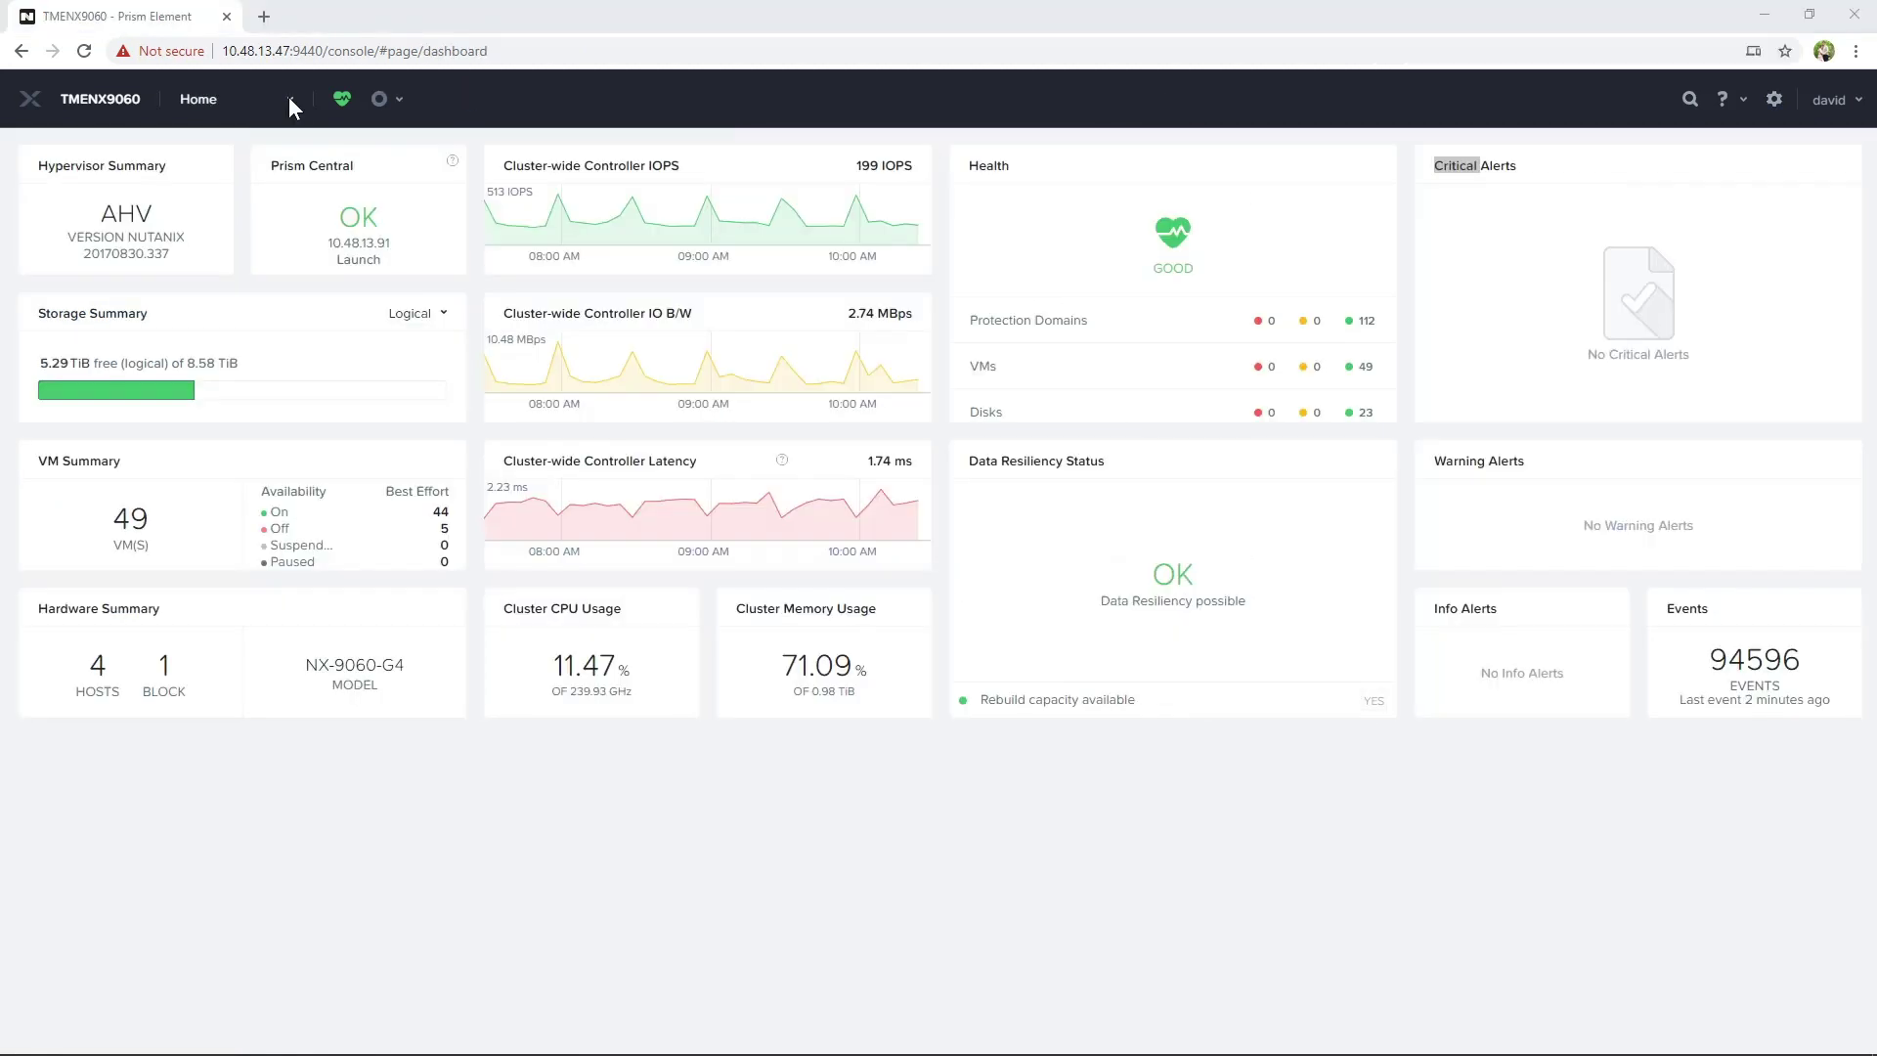
# Start a new VM named Era1.2.1.1 with 1 vCPU and 16 GiB memory
pyautogui.click(291, 100)
pyautogui.click(199, 200)
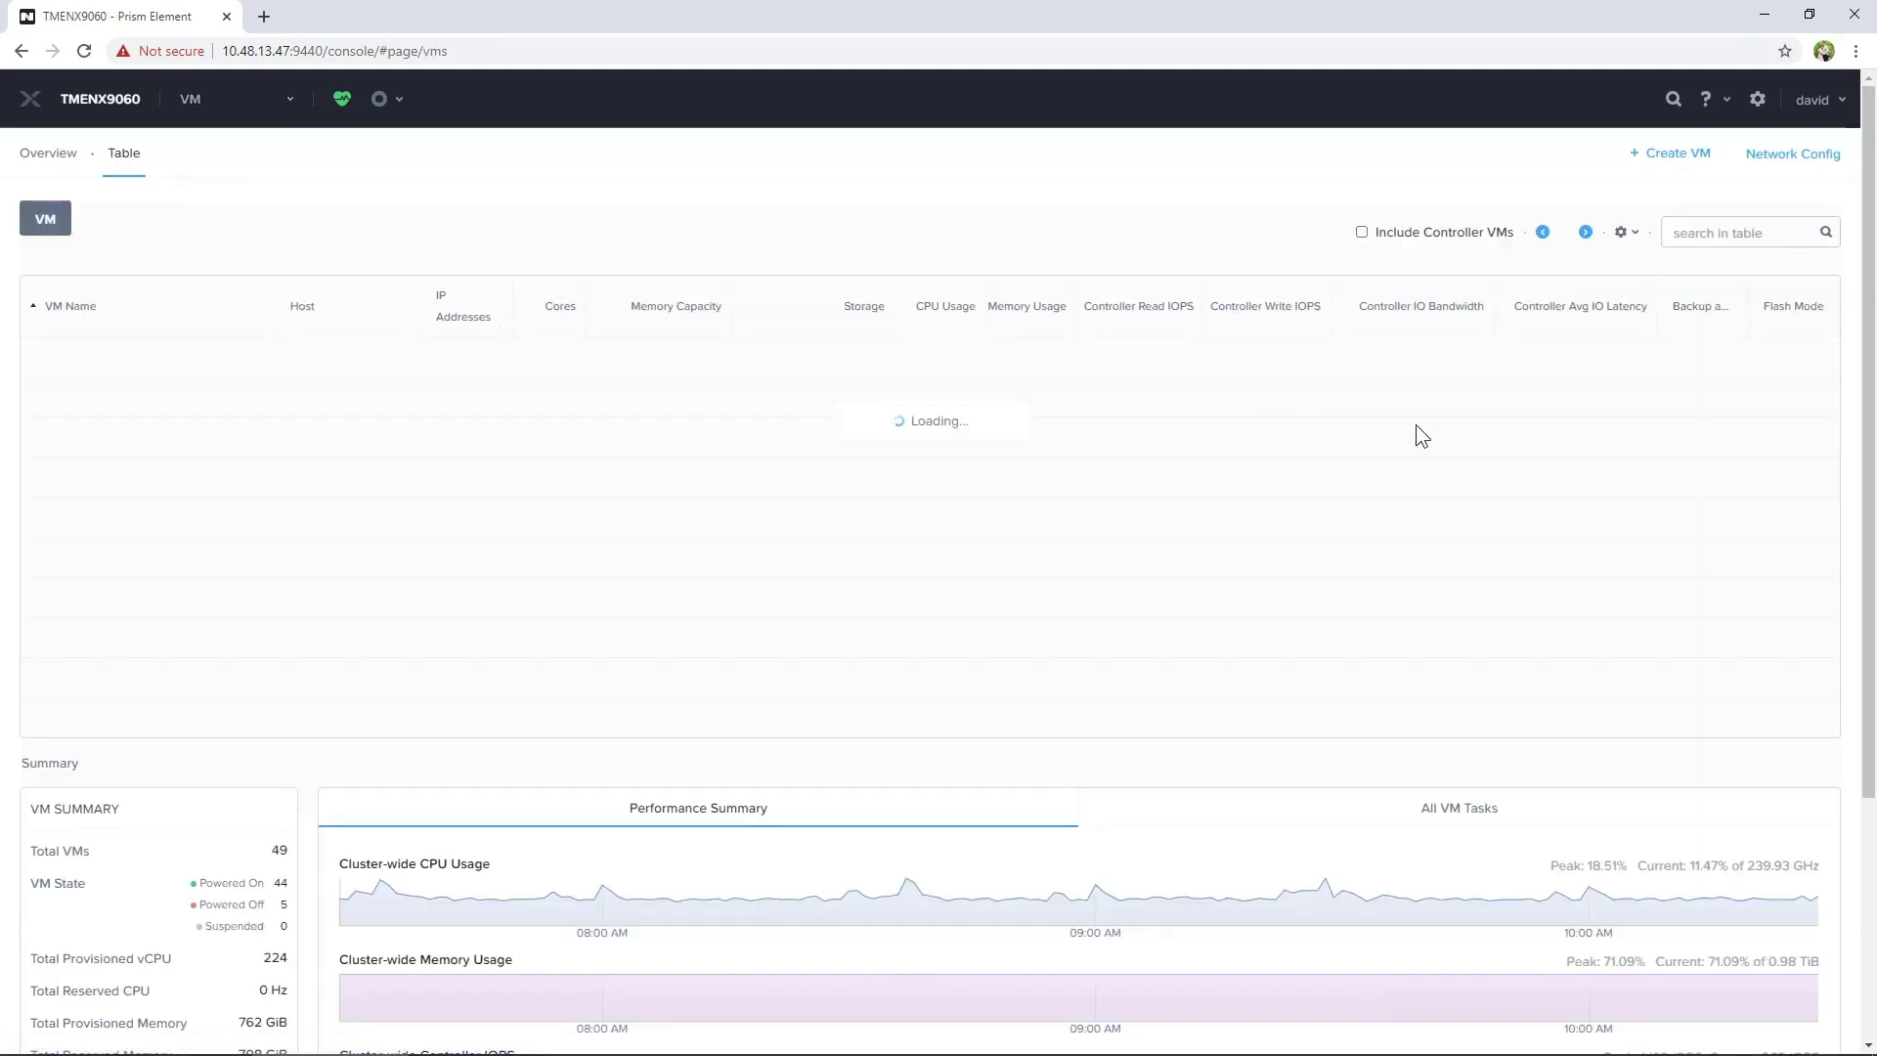
pyautogui.click(1686, 153)
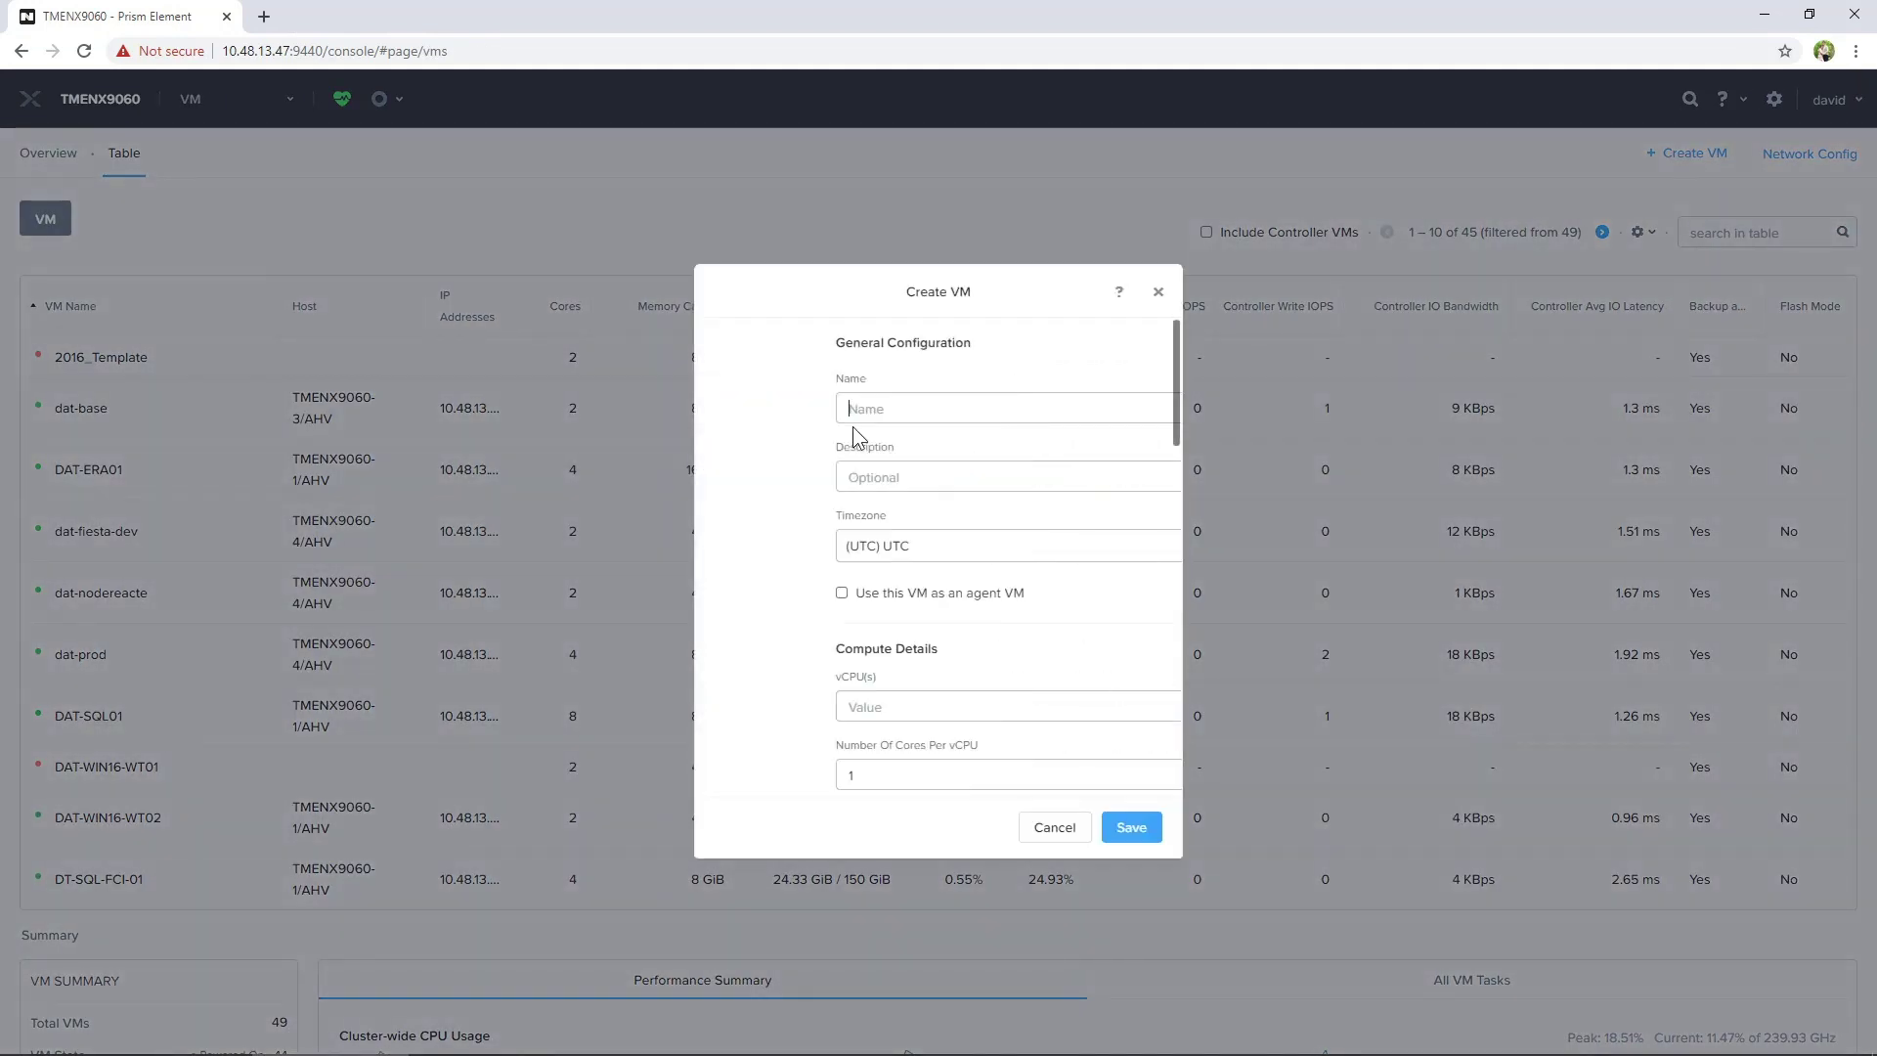
pyautogui.click(840, 405)
pyautogui.write('Era1.2.1.1')
pyautogui.click(779, 719)
pyautogui.write('1')
pyautogui.scroll(-2, 777, 772)
pyautogui.write('4')
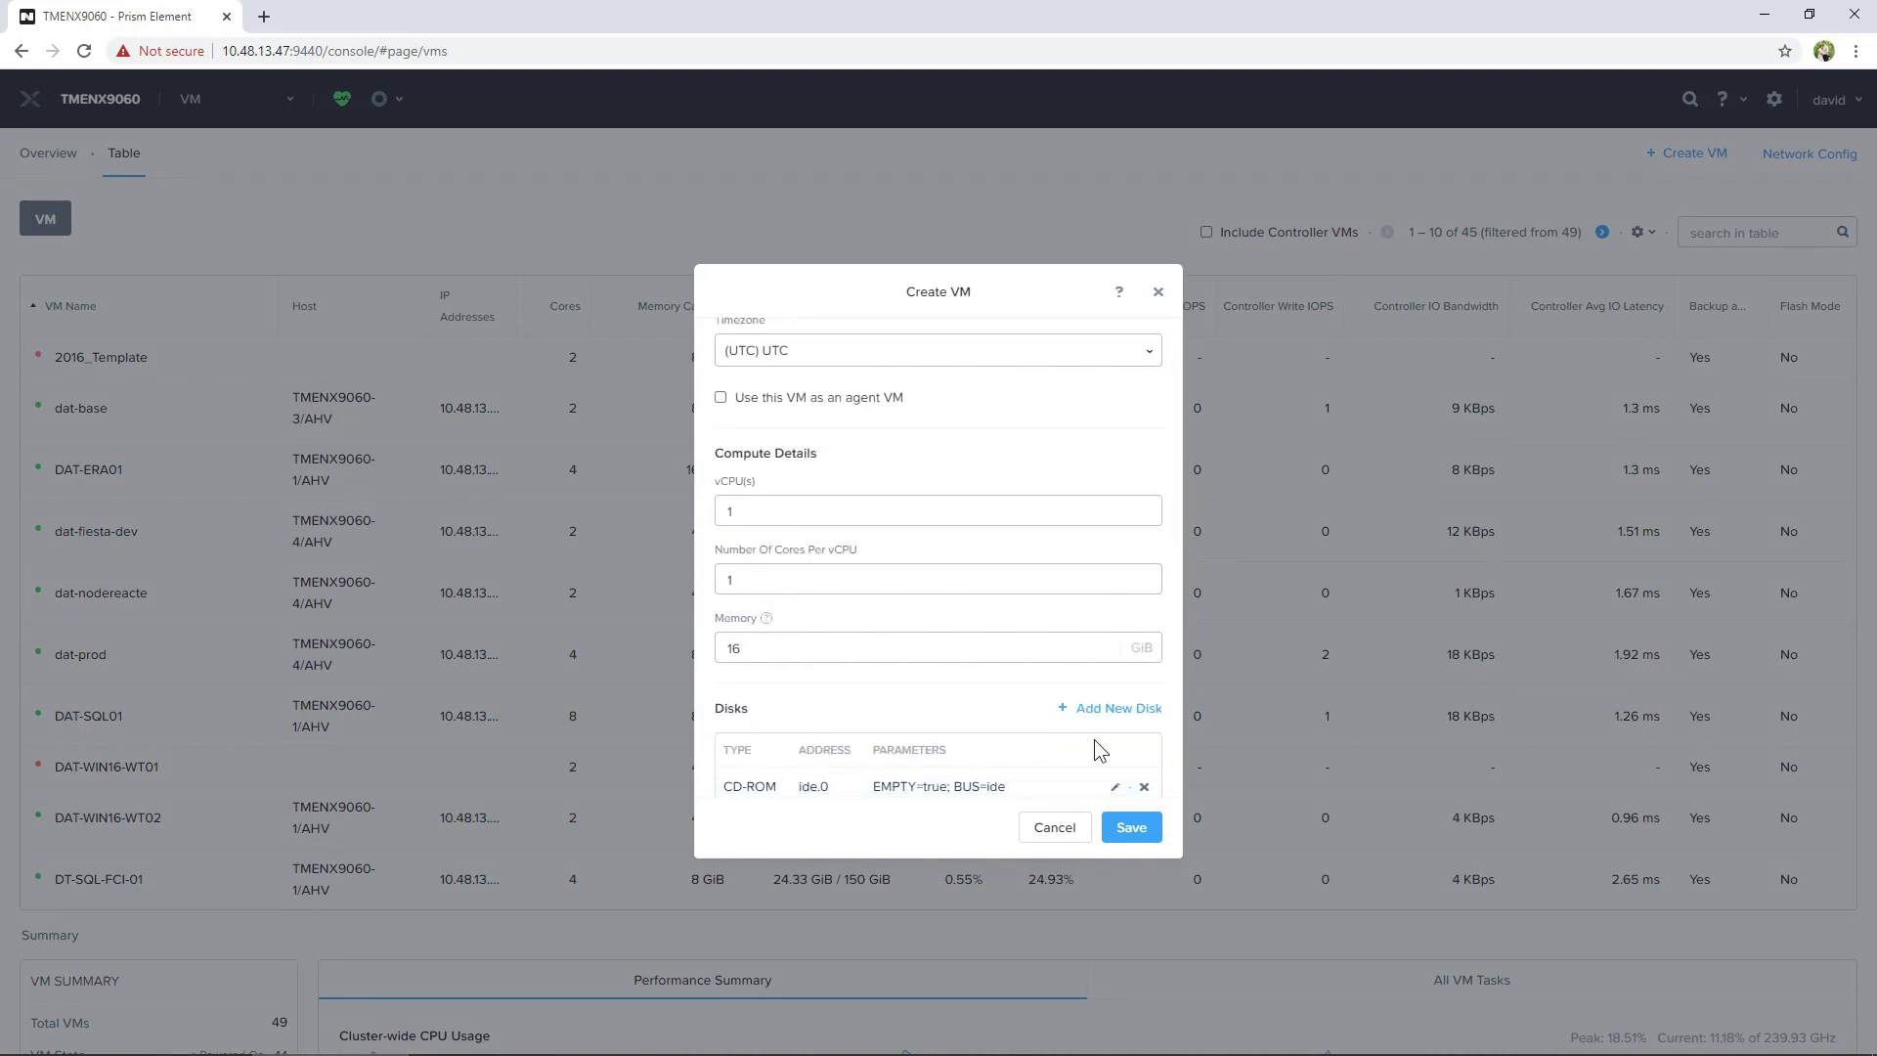
# Add a disk cloned from the Era 1.2.1.1 image to the new VM
pyautogui.click(1115, 708)
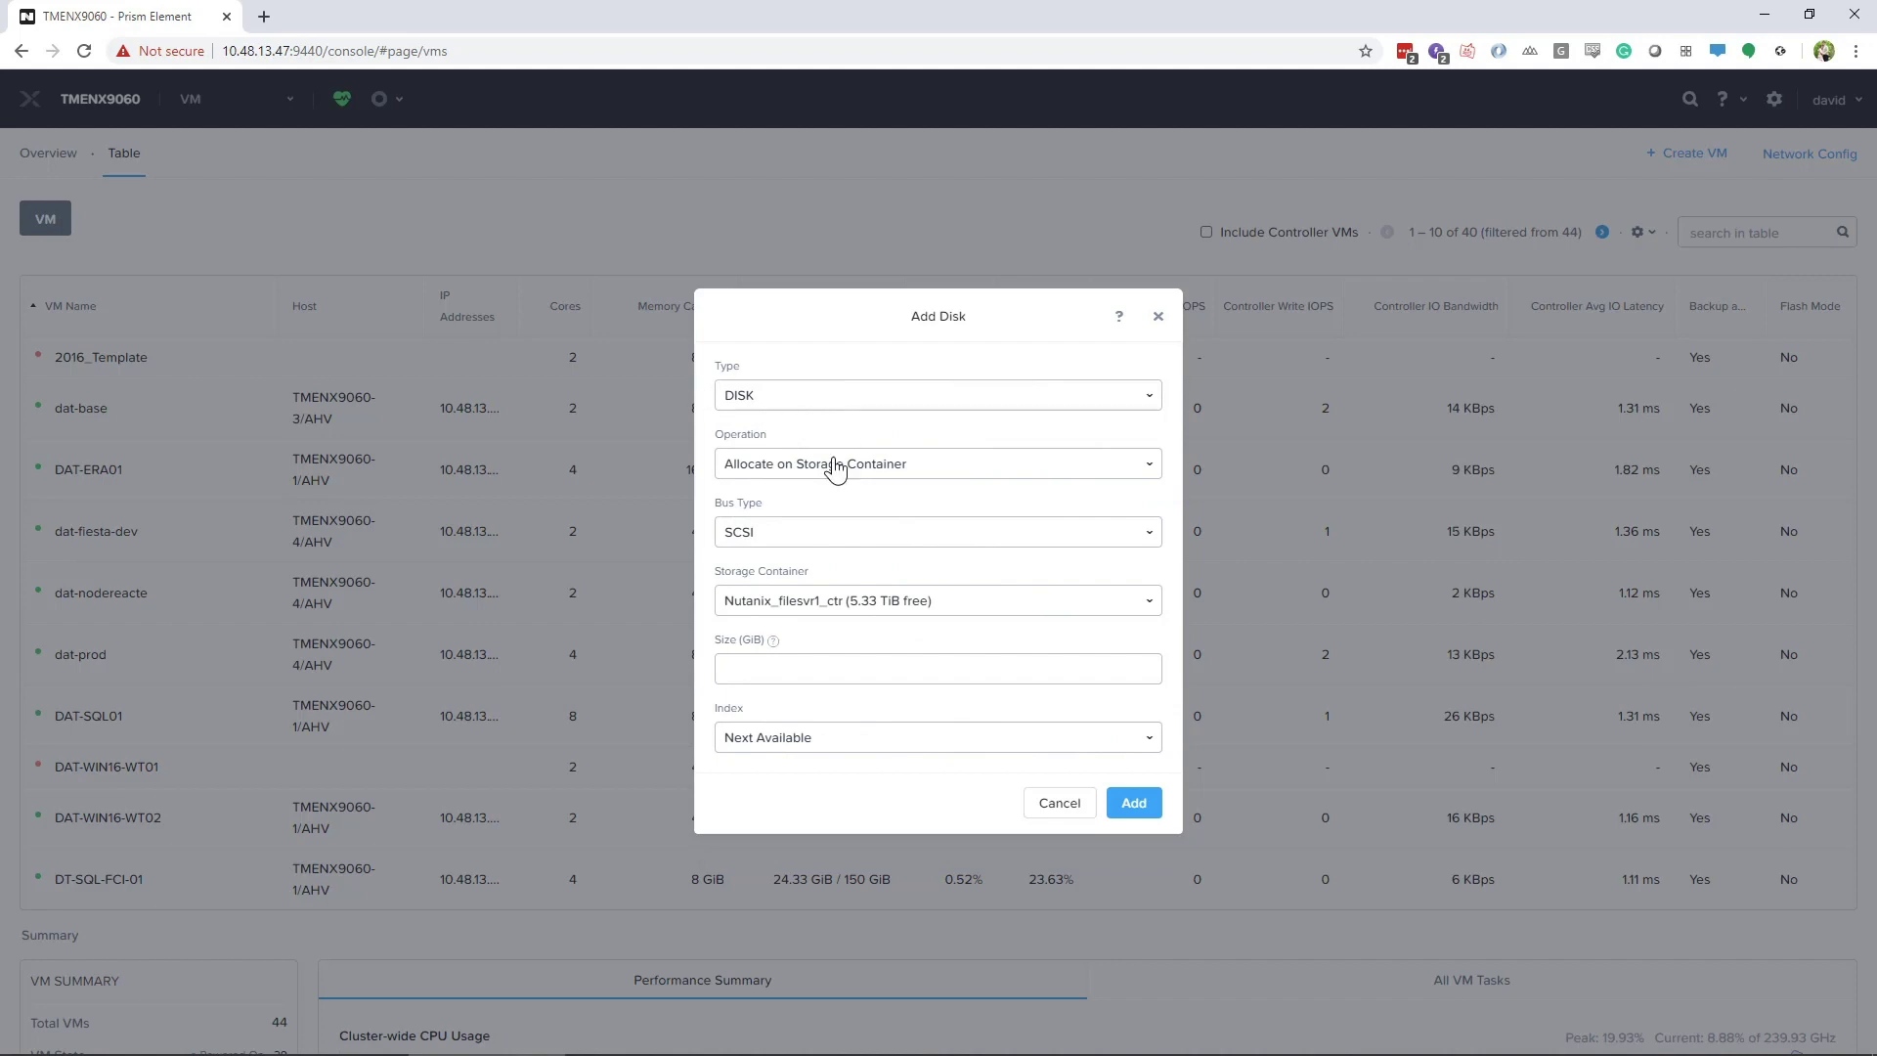
pyautogui.click(876, 463)
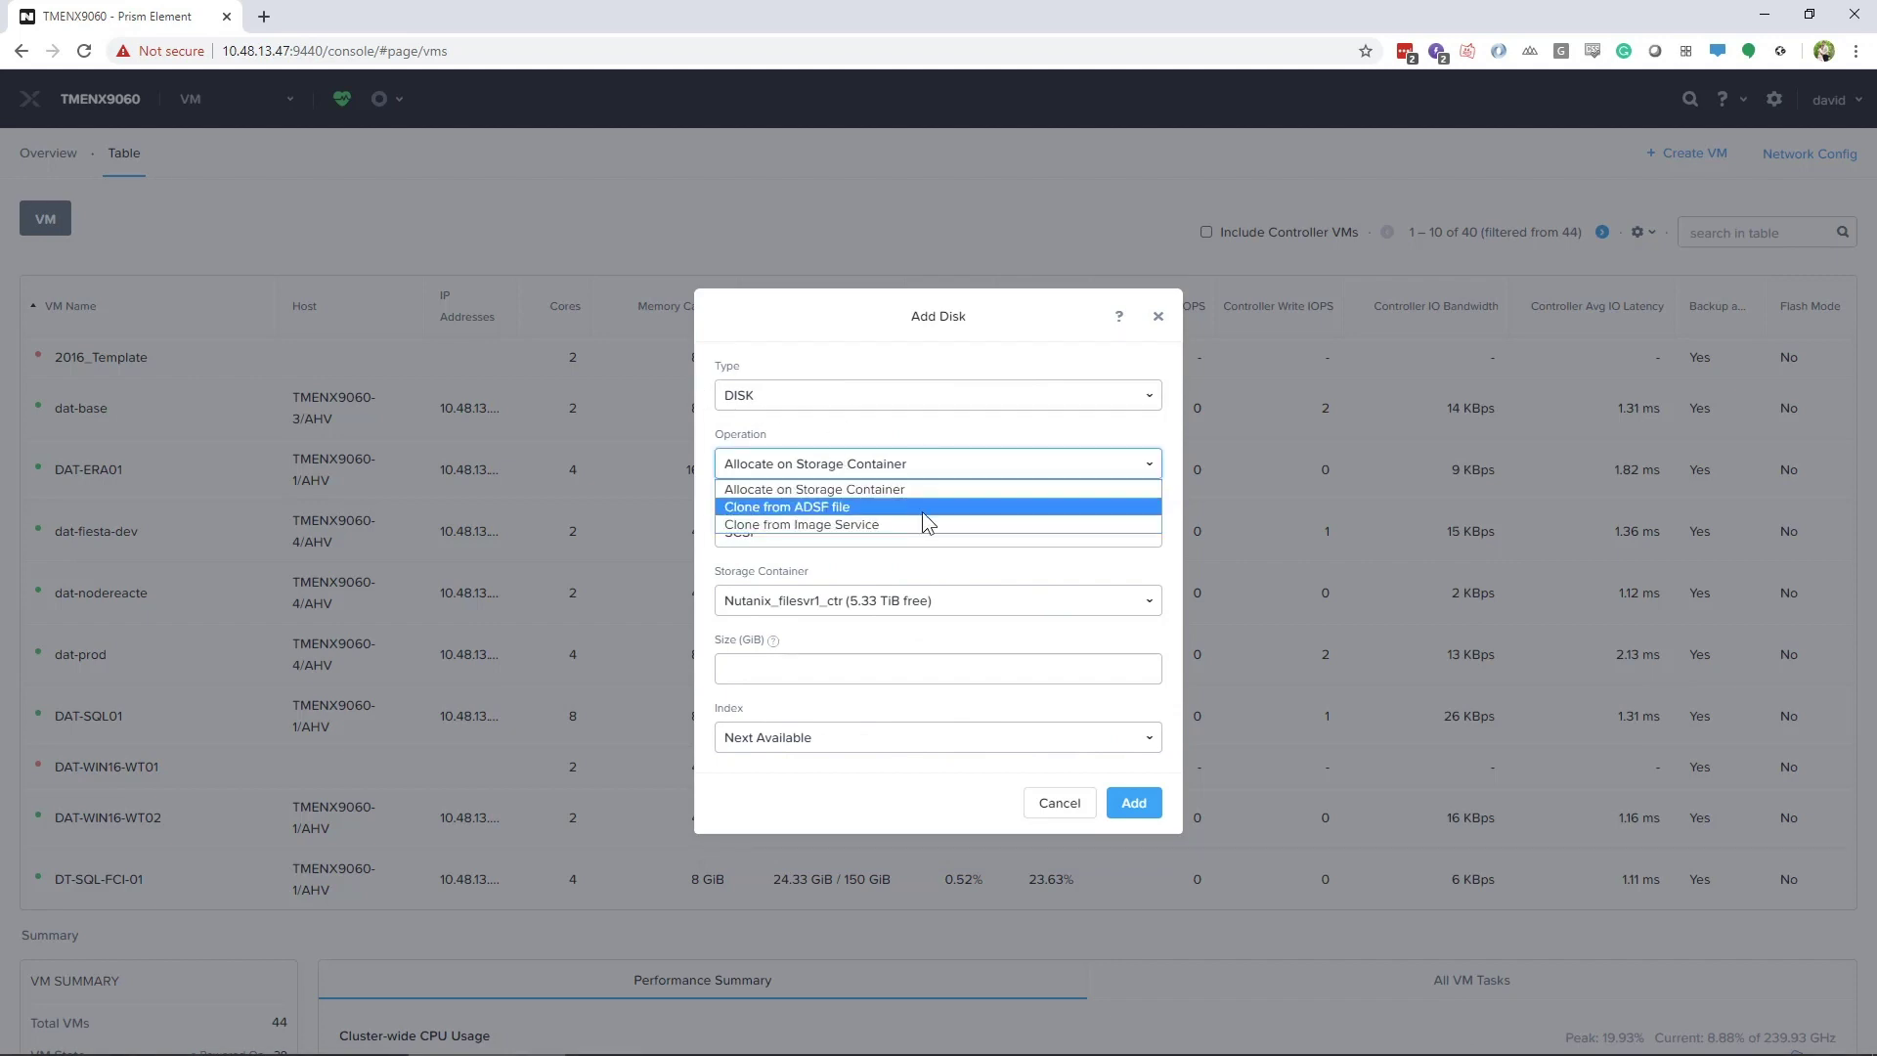
pyautogui.click(849, 525)
pyautogui.click(791, 616)
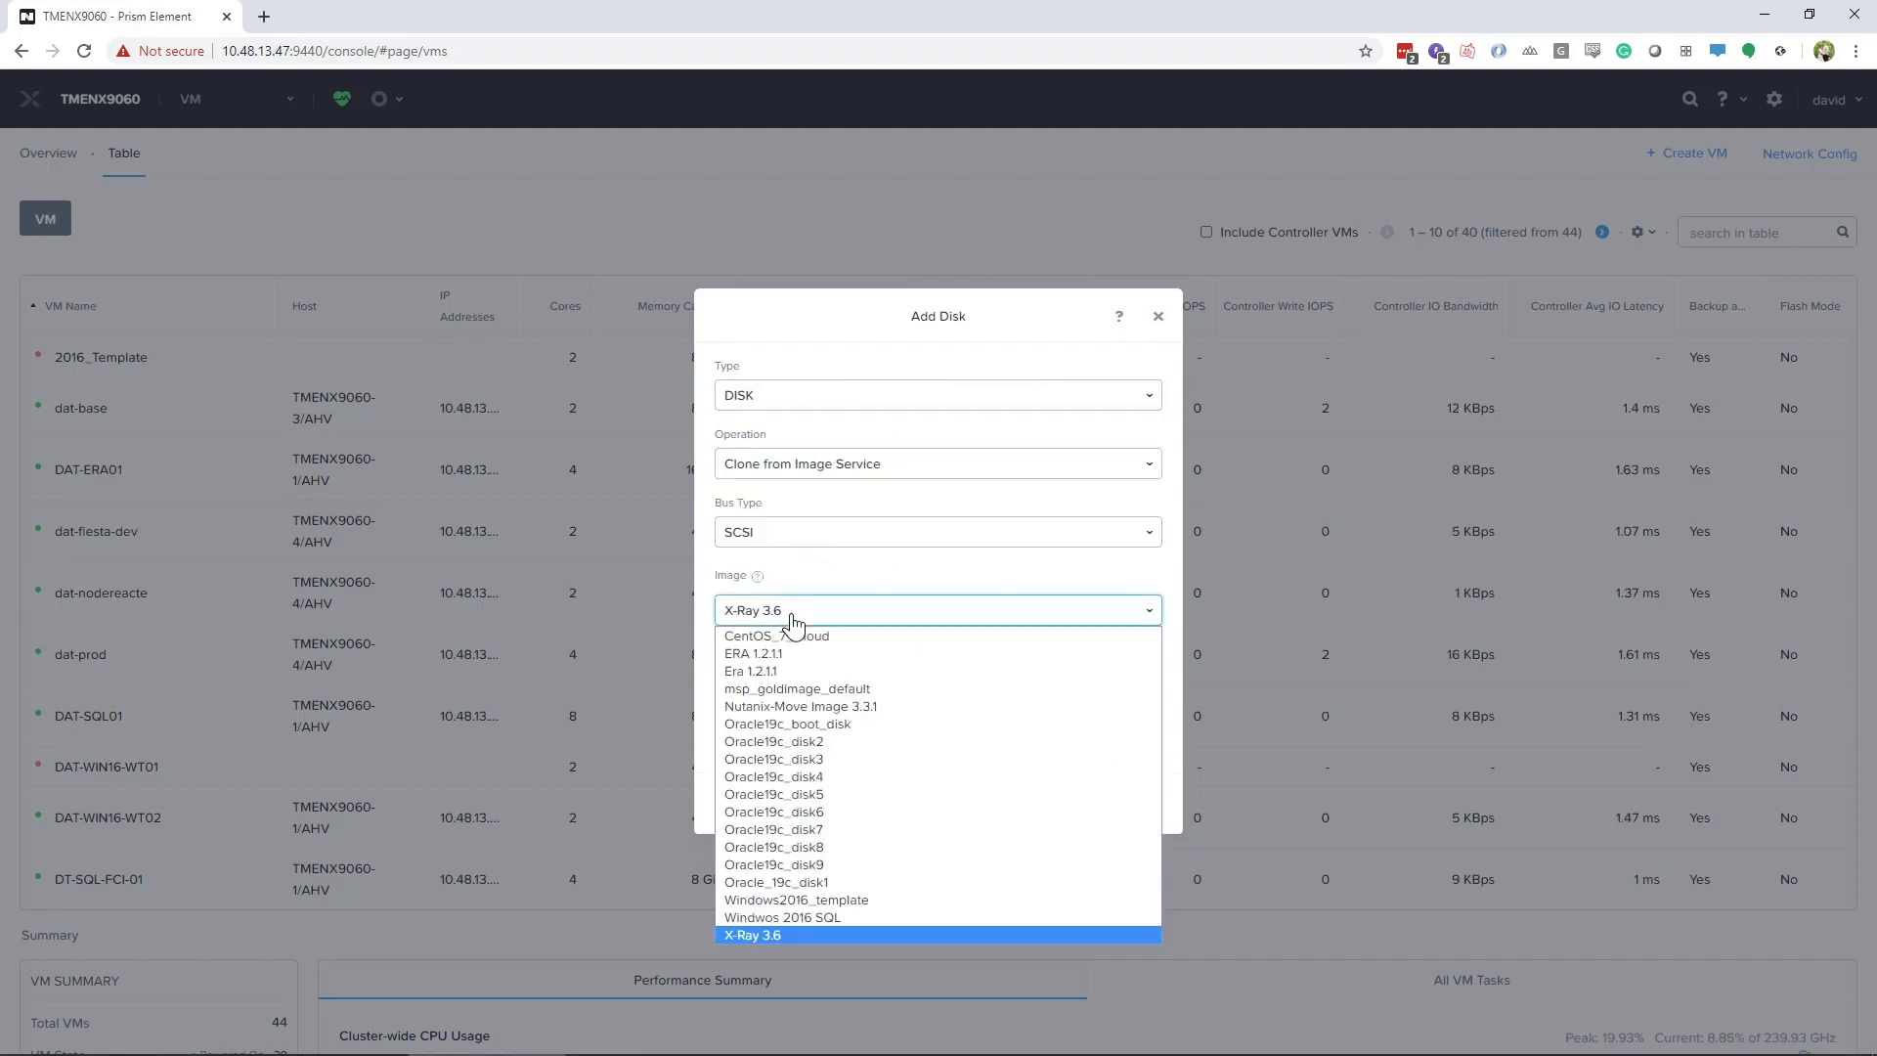
pyautogui.click(764, 671)
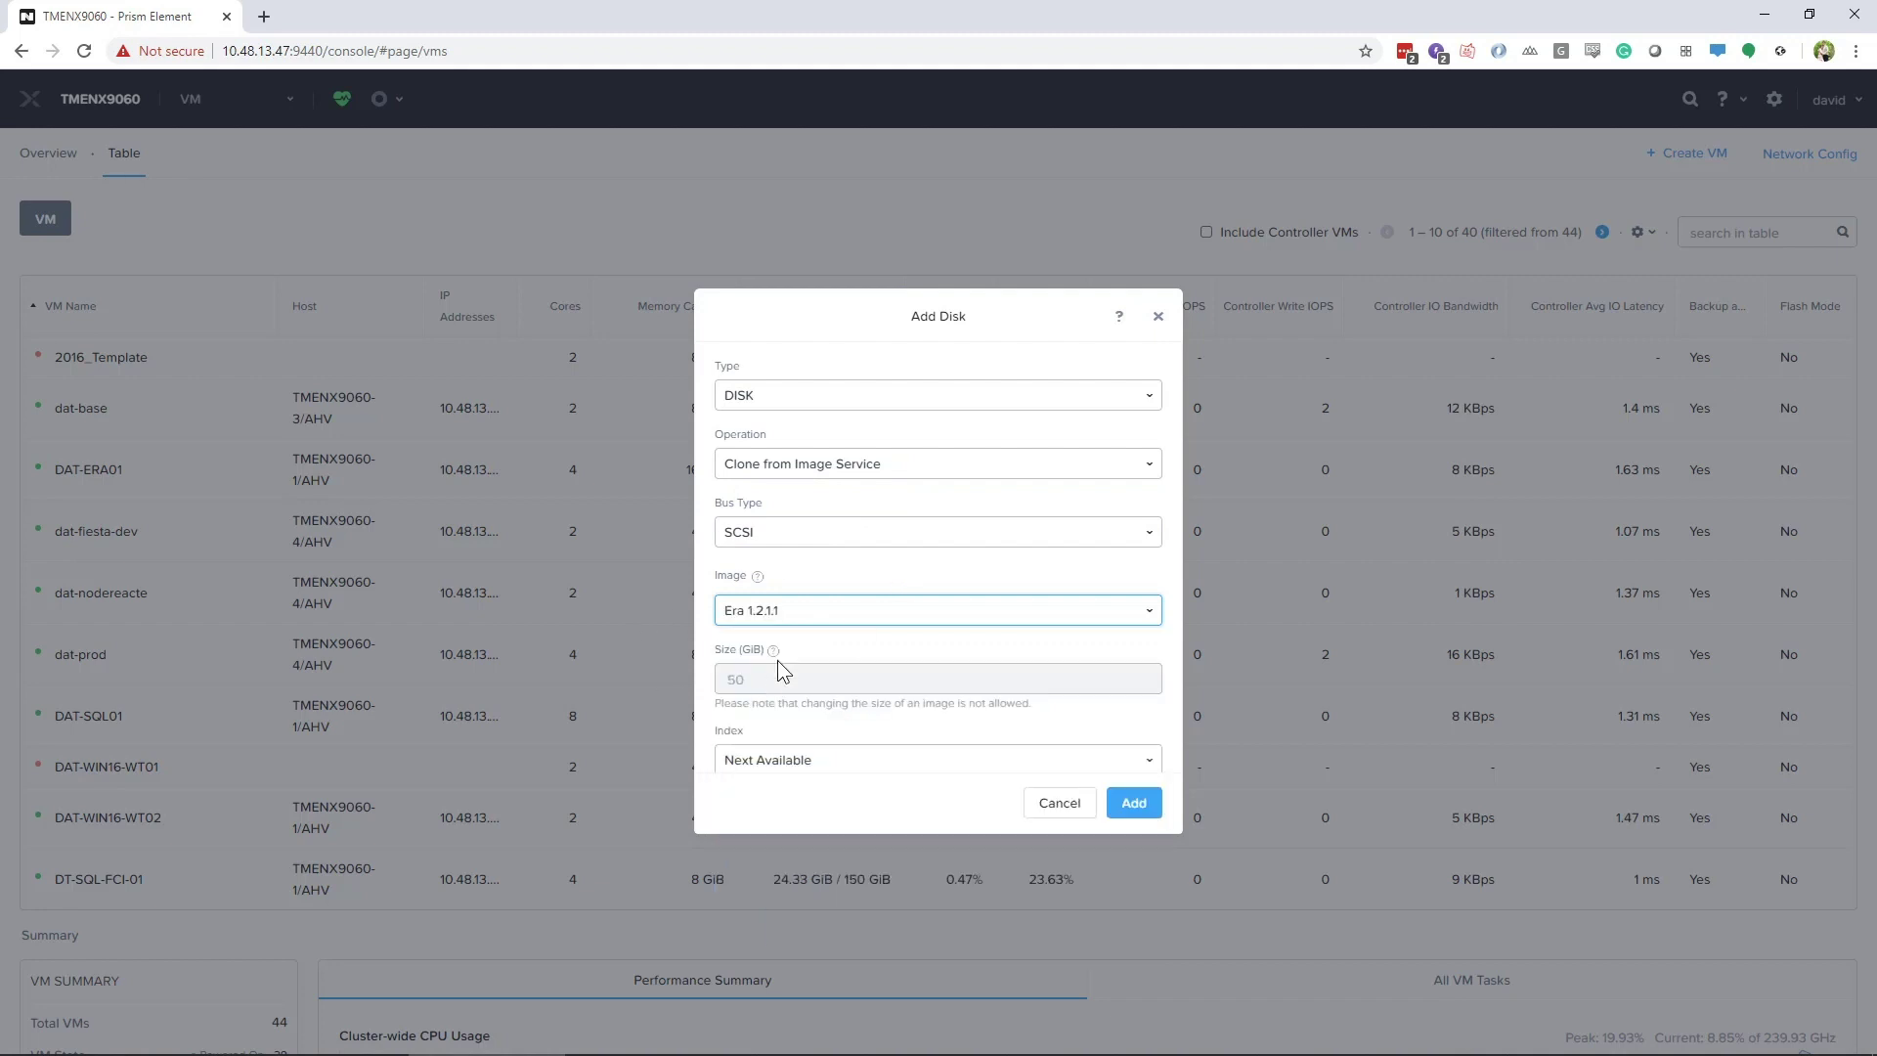
pyautogui.scroll(-1, 797, 728)
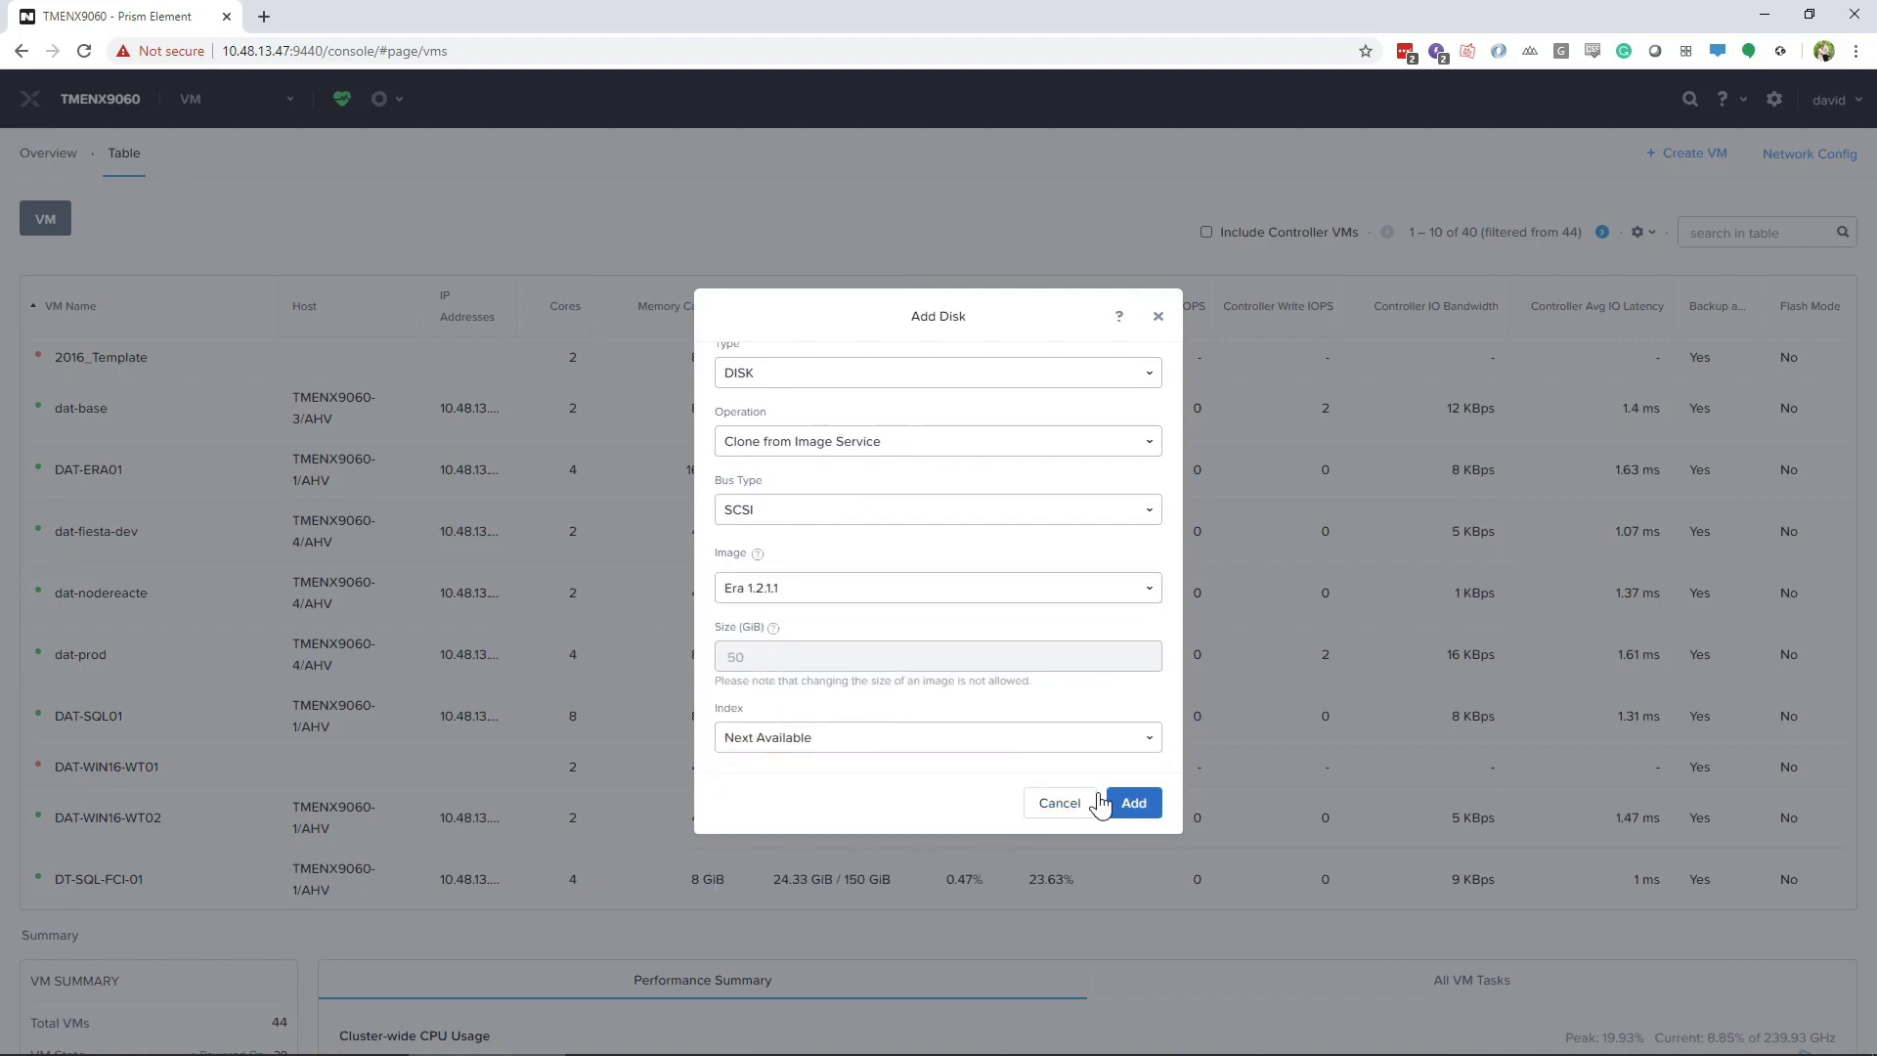
pyautogui.click(1132, 804)
pyautogui.scroll(-10, 879, 684)
# Add a network adapter connected to VM_Network
pyautogui.click(933, 765)
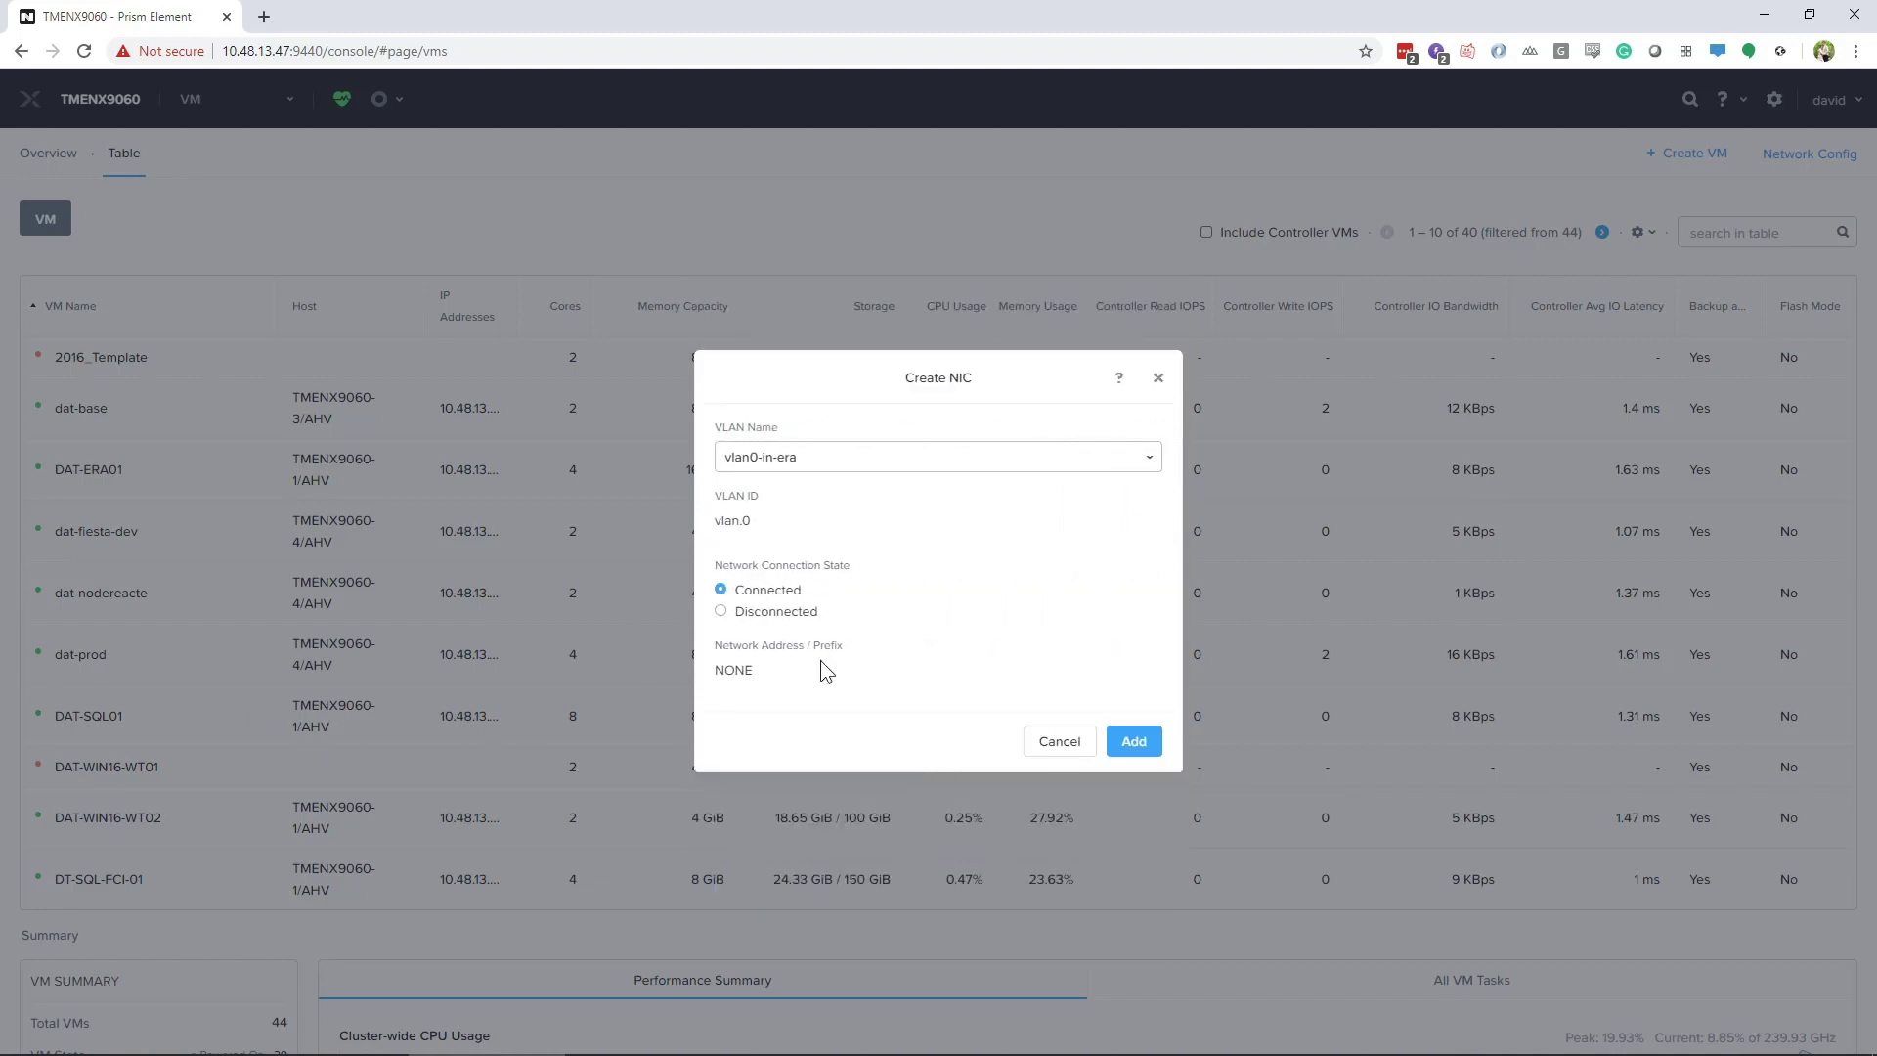
pyautogui.click(846, 455)
pyautogui.click(754, 554)
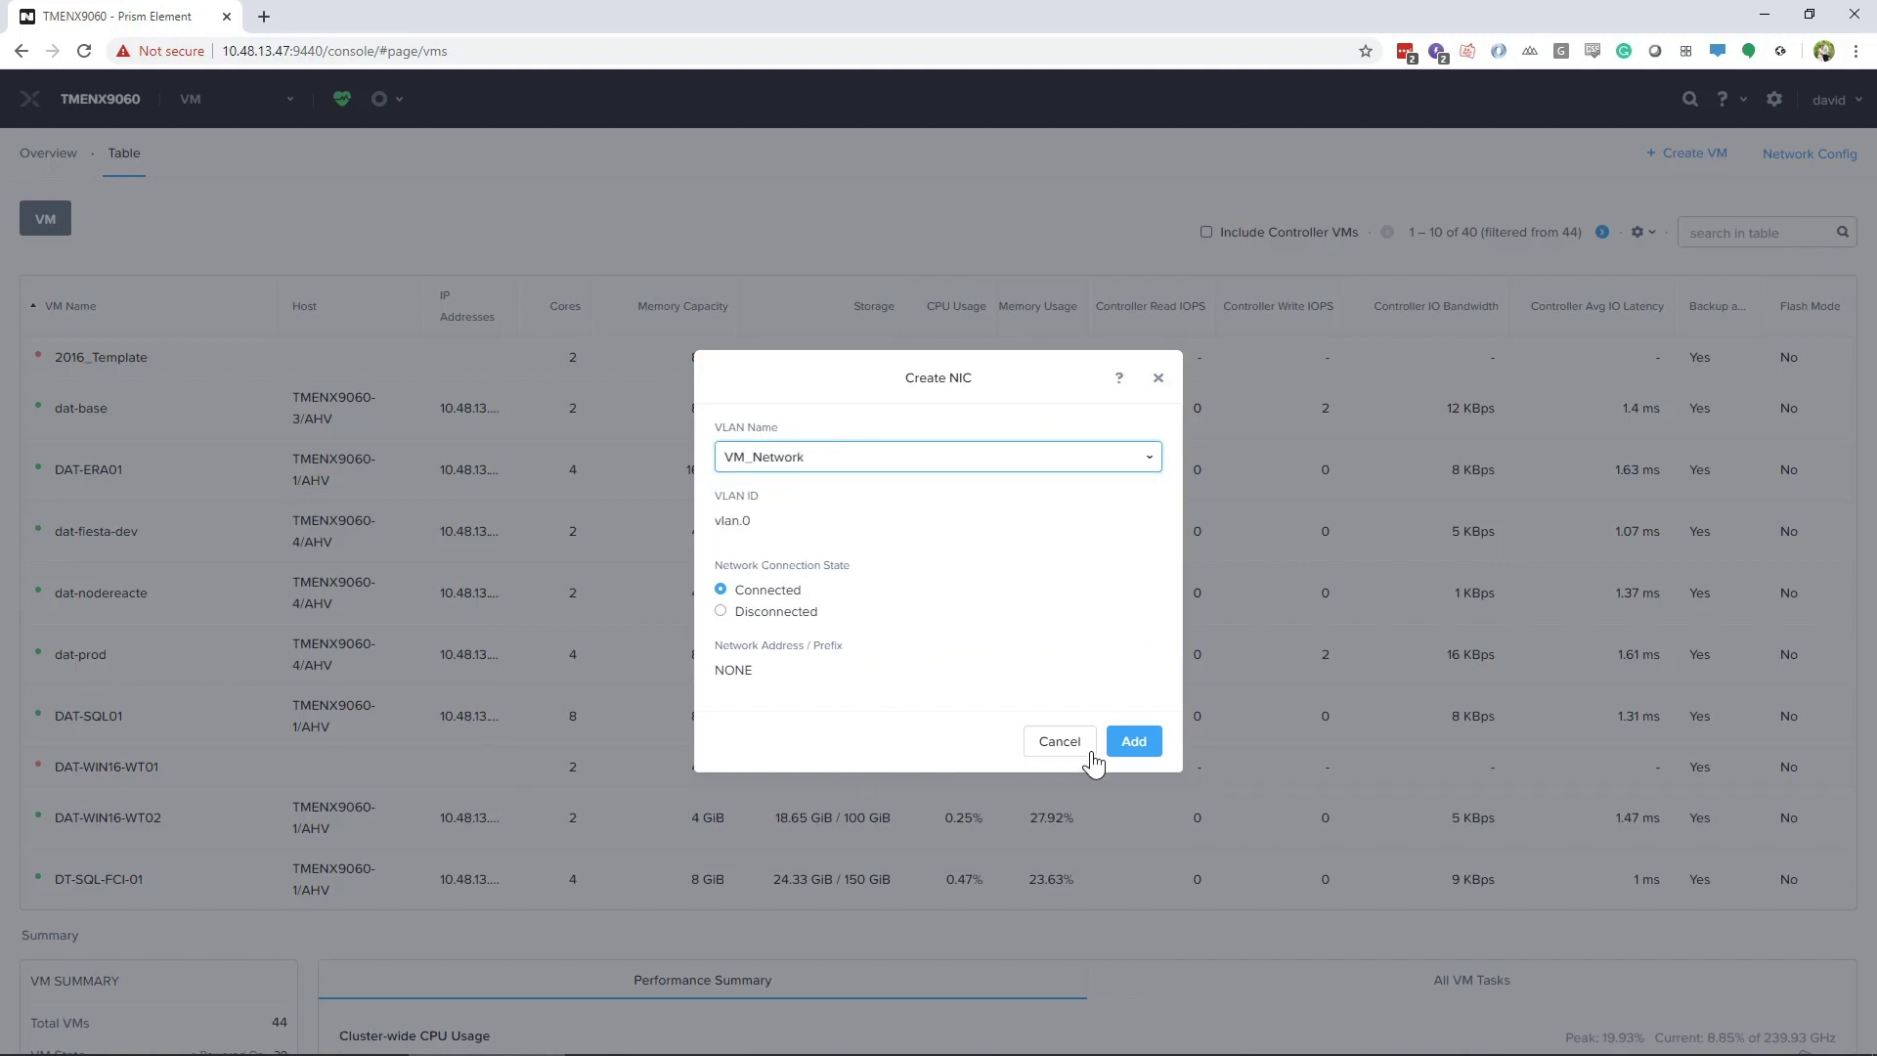
pyautogui.click(1133, 741)
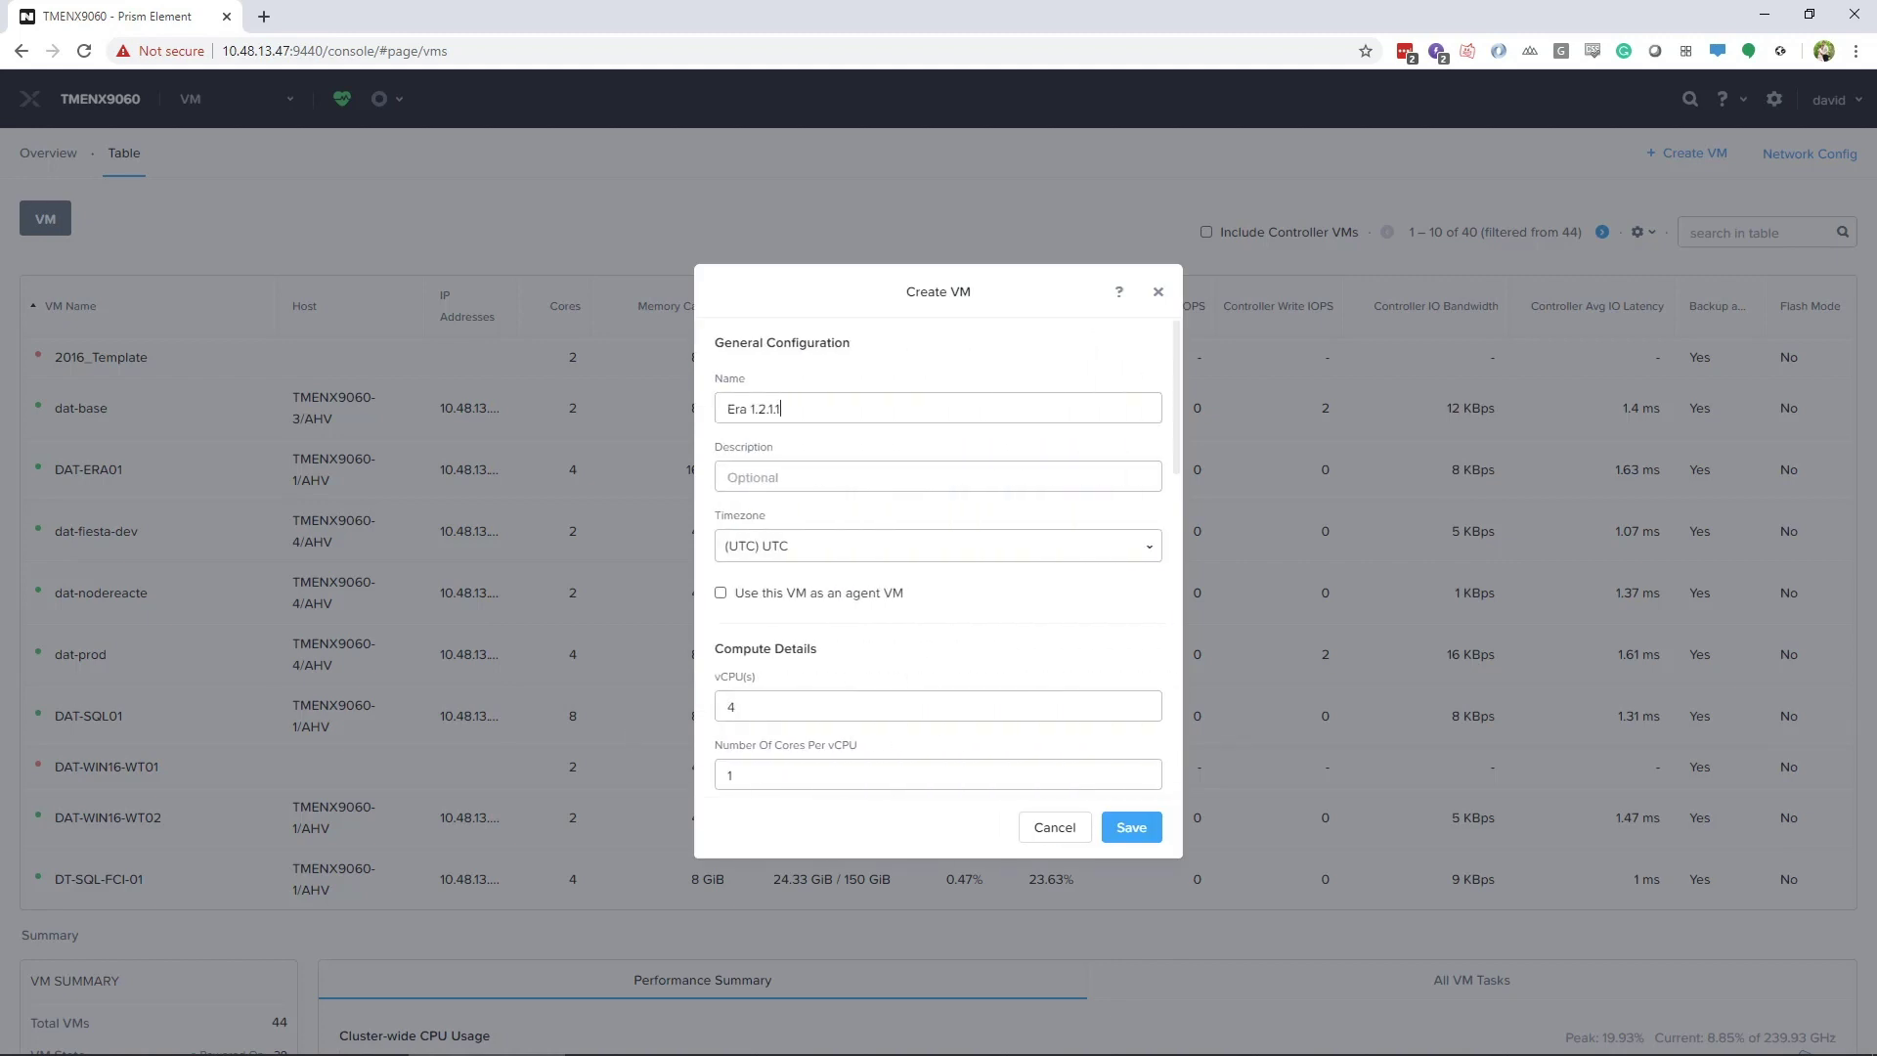
# Paste the cloud-config static IP script as a custom script and create the VM
pyautogui.scroll(-10, 914, 735)
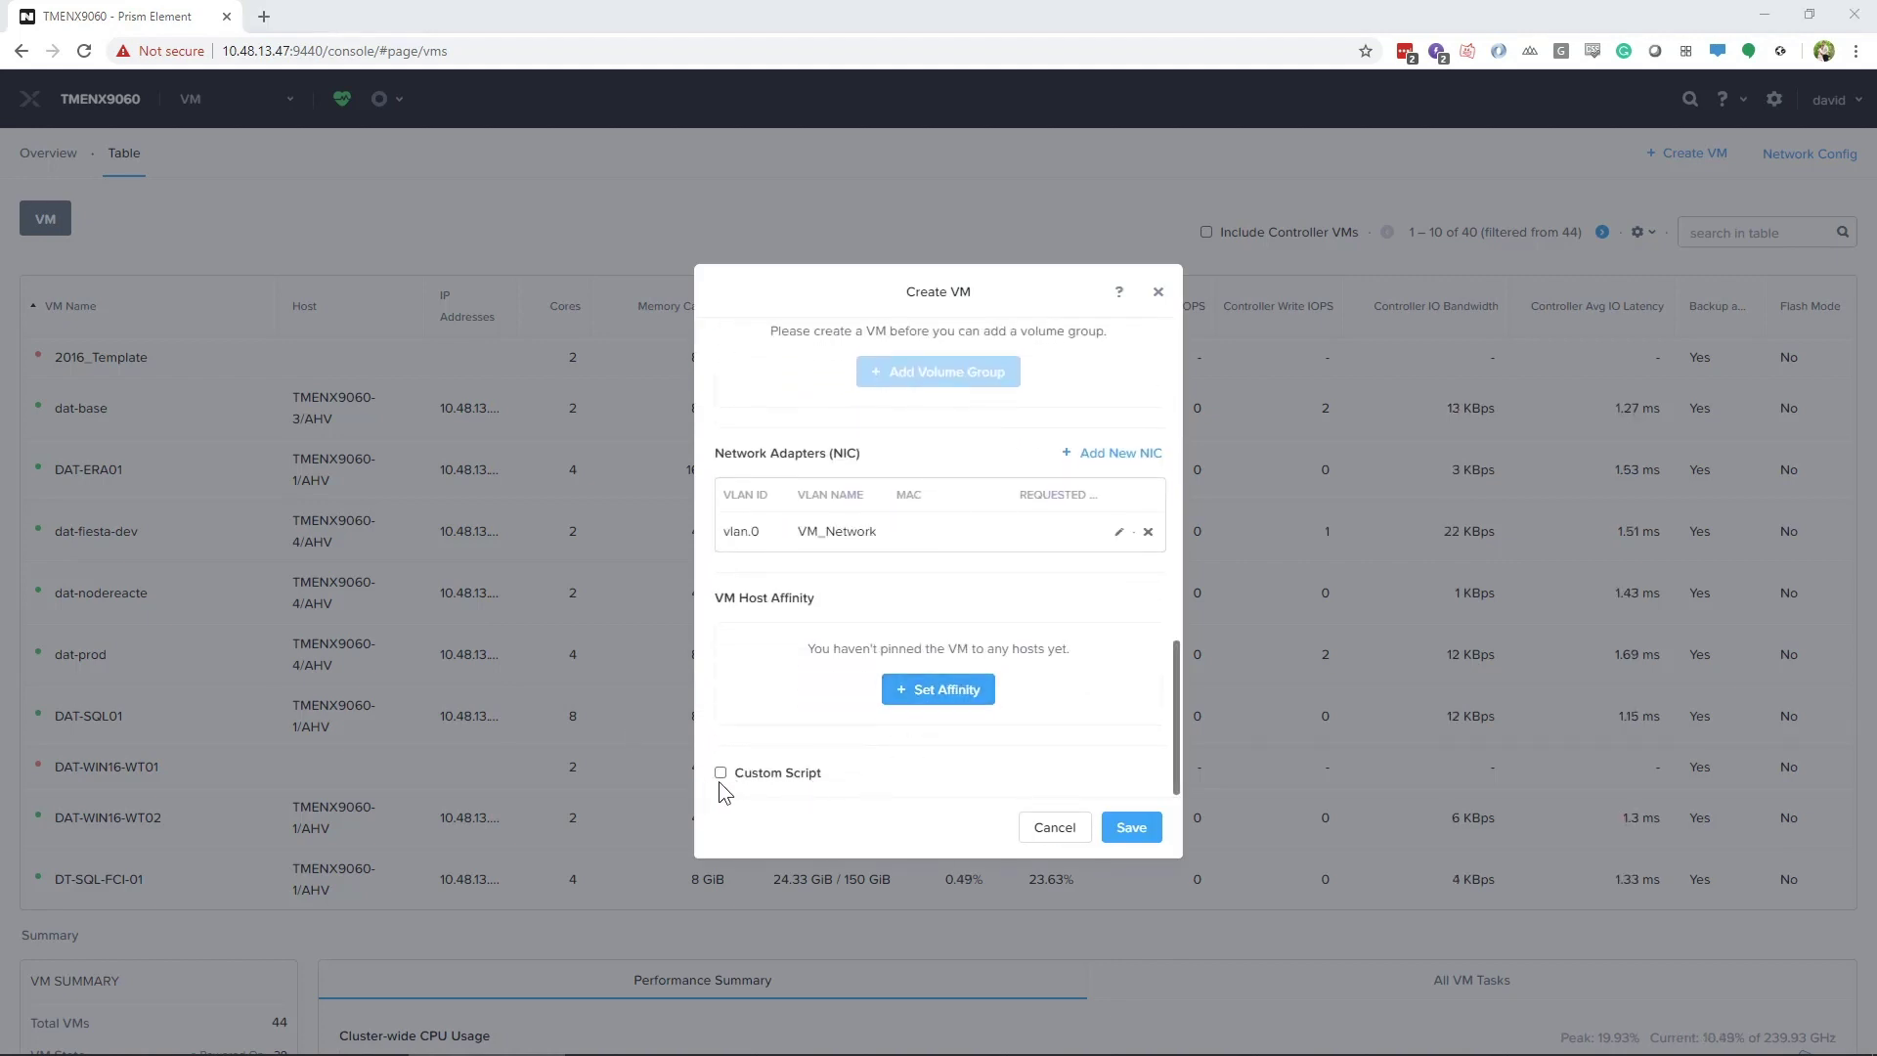
pyautogui.click(720, 773)
pyautogui.scroll(-5, 788, 700)
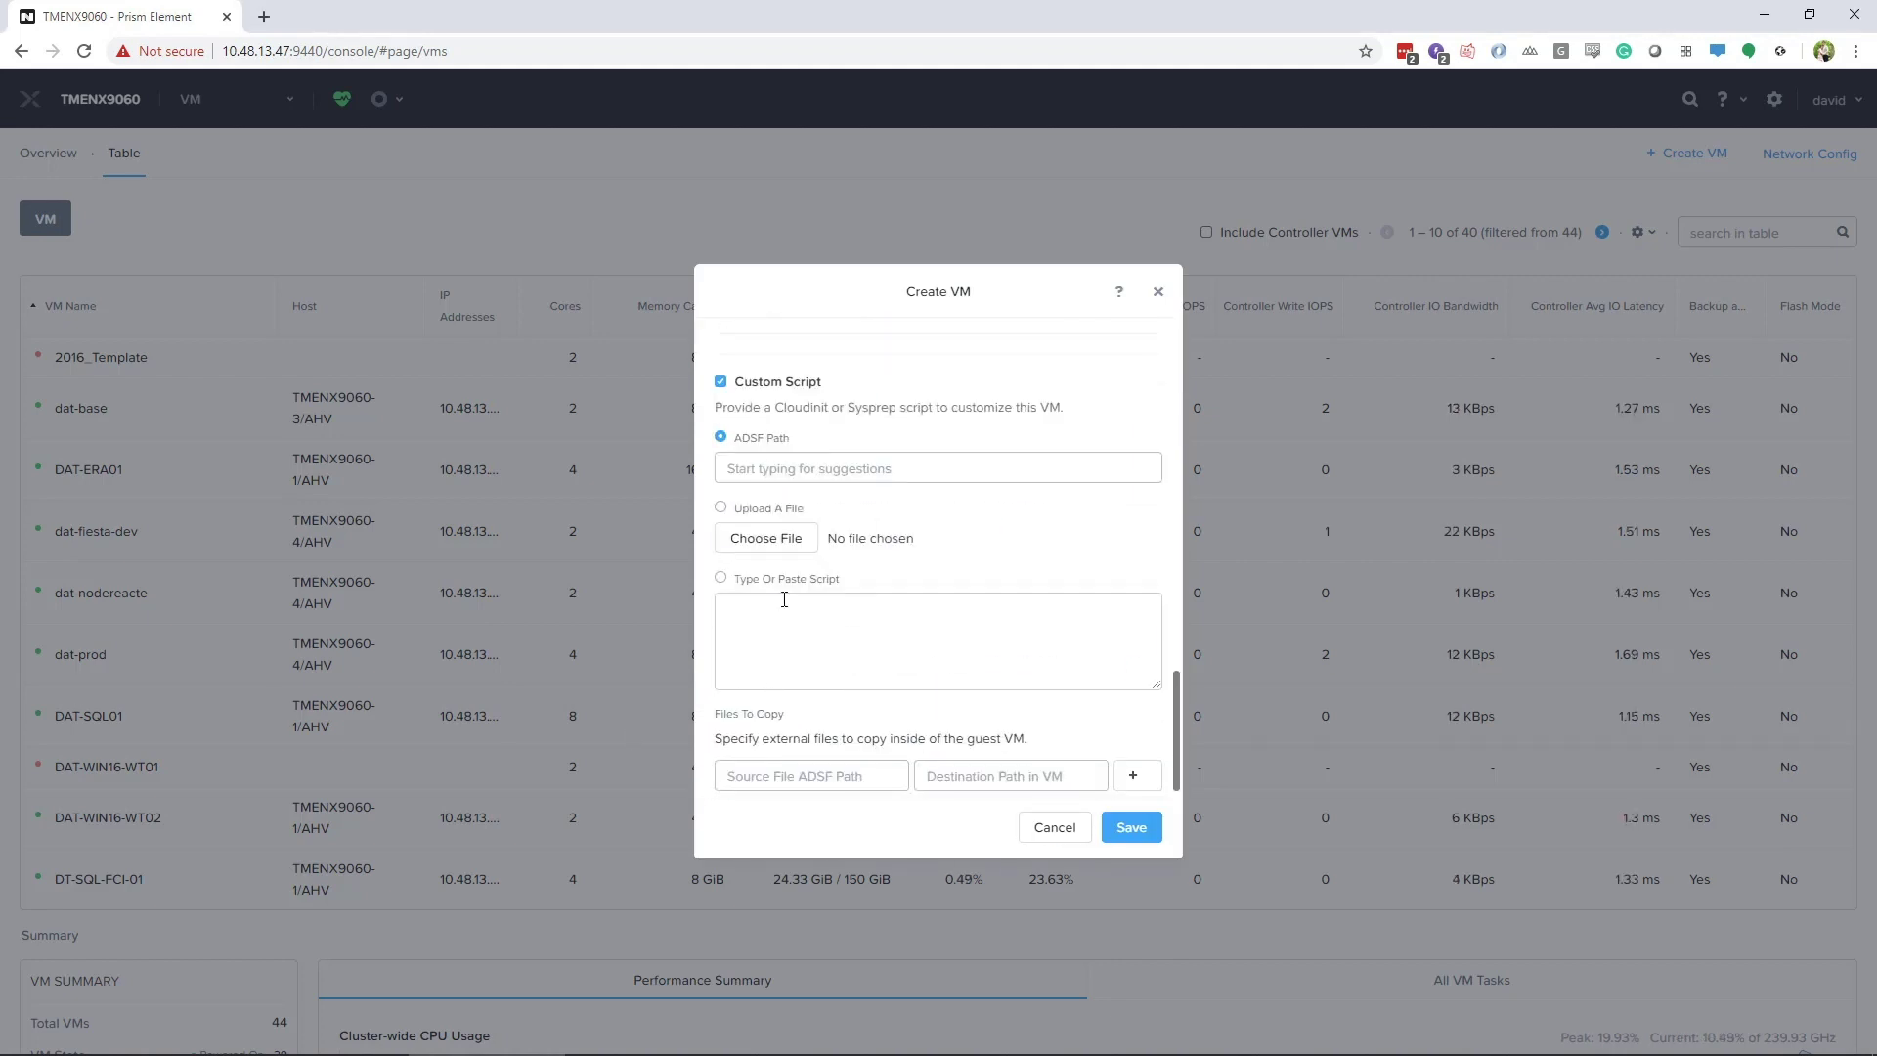
pyautogui.click(974, 608)
pyautogui.write('#cloud-config runcmd:  - configure_static_ip ip=10.48.13.76 gateway=10.48.13.1 netmask=255.255.255.0 nameserver=10.48.13.21')
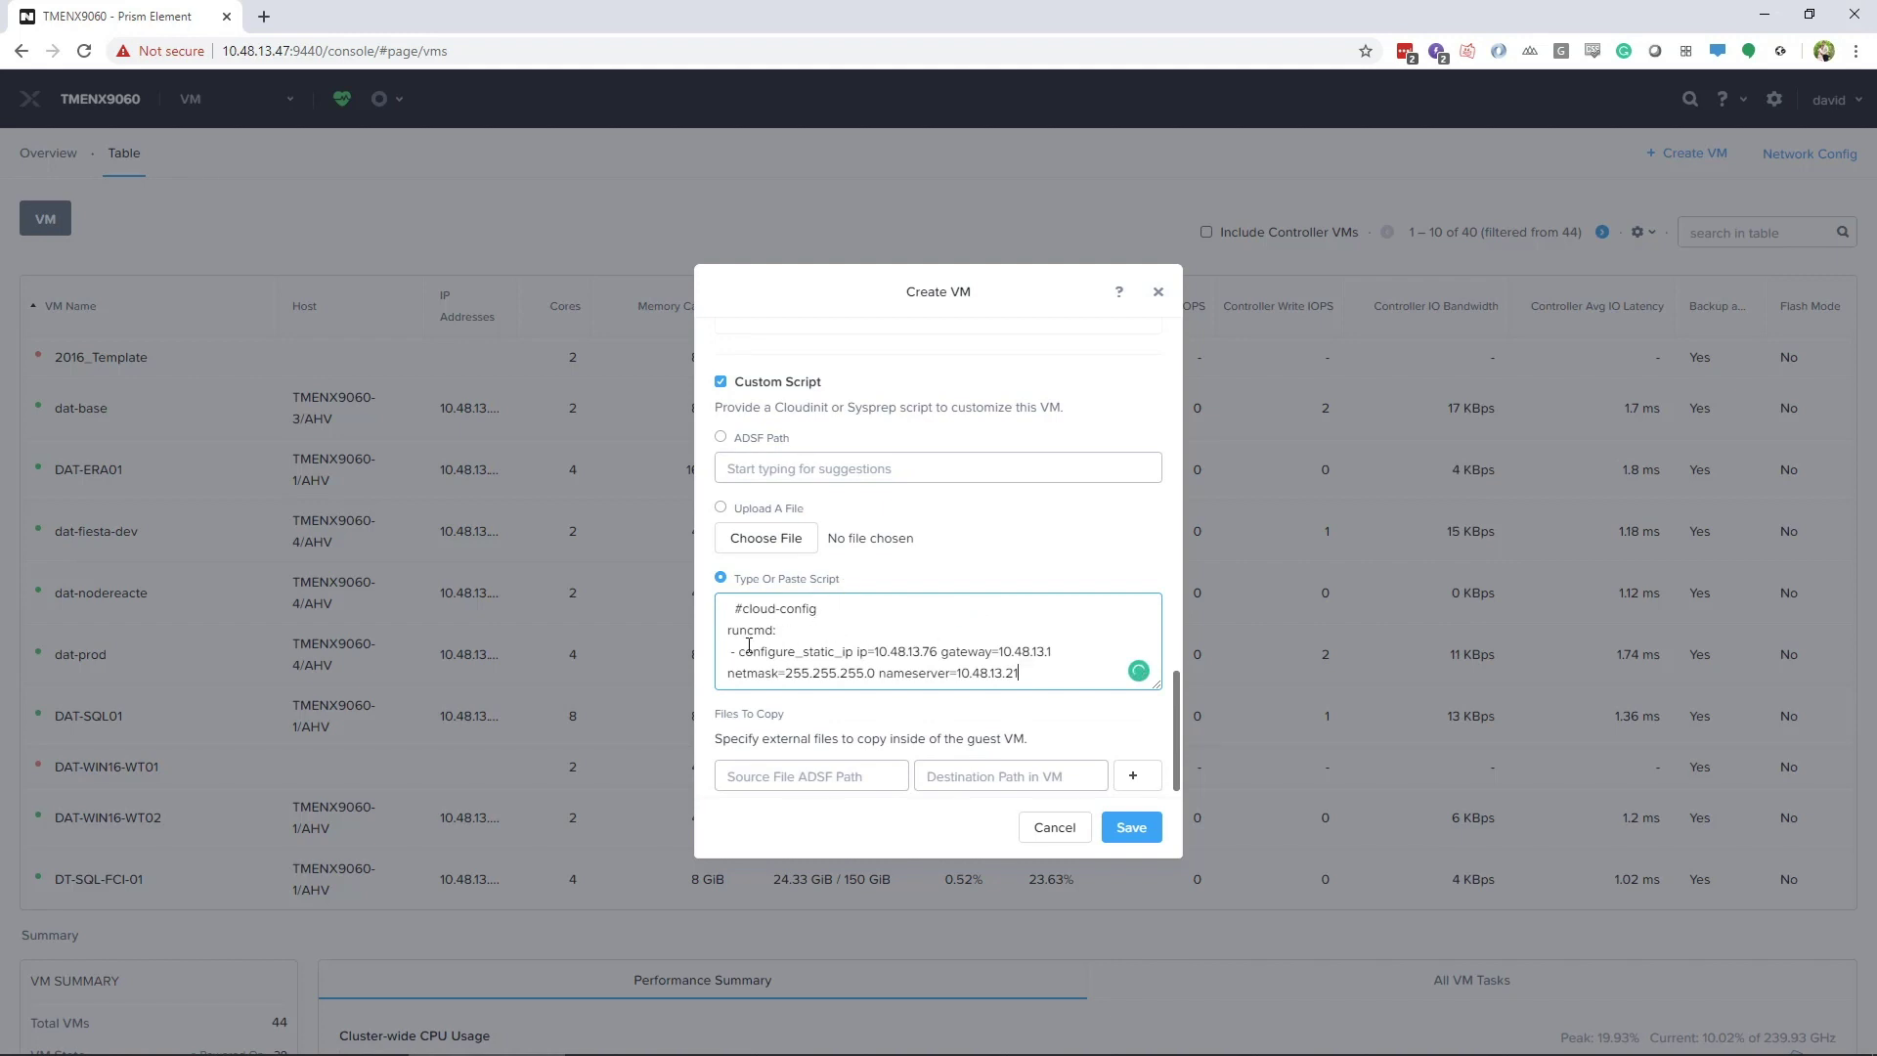
pyautogui.scroll(-1, 892, 718)
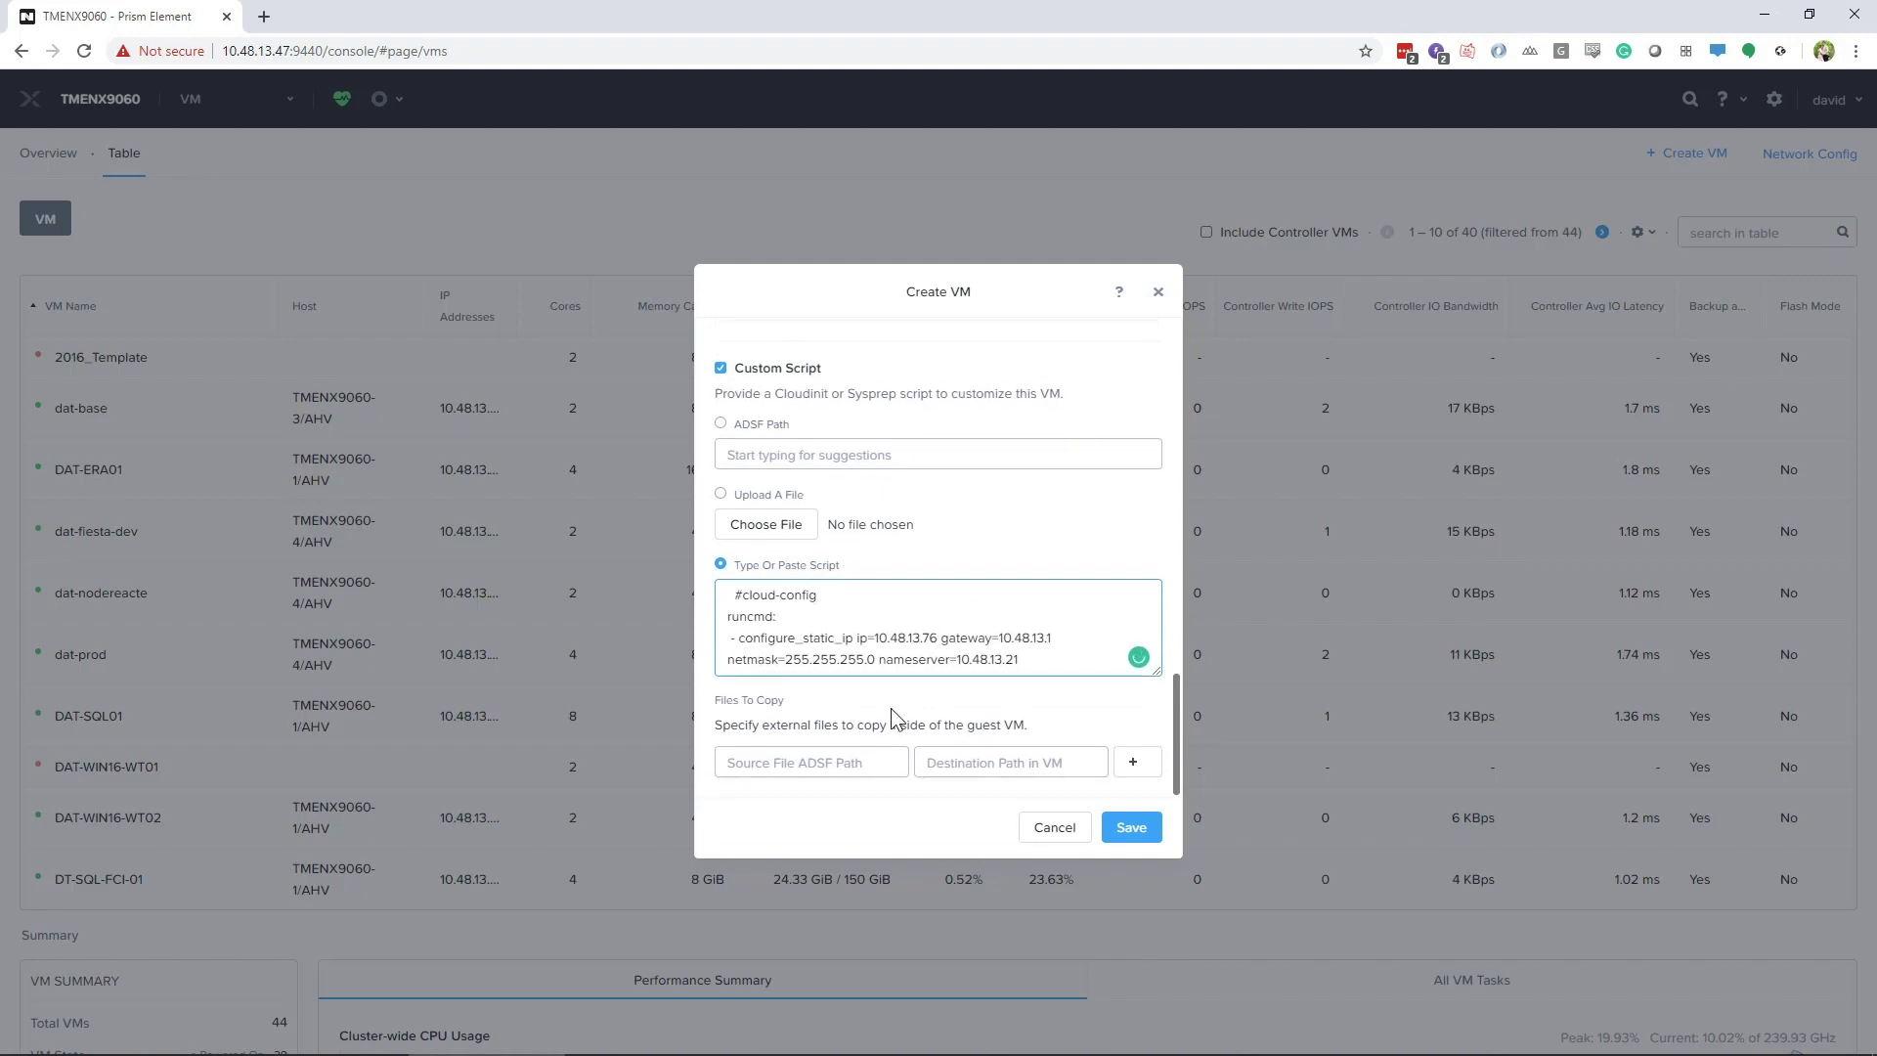
pyautogui.click(1129, 829)
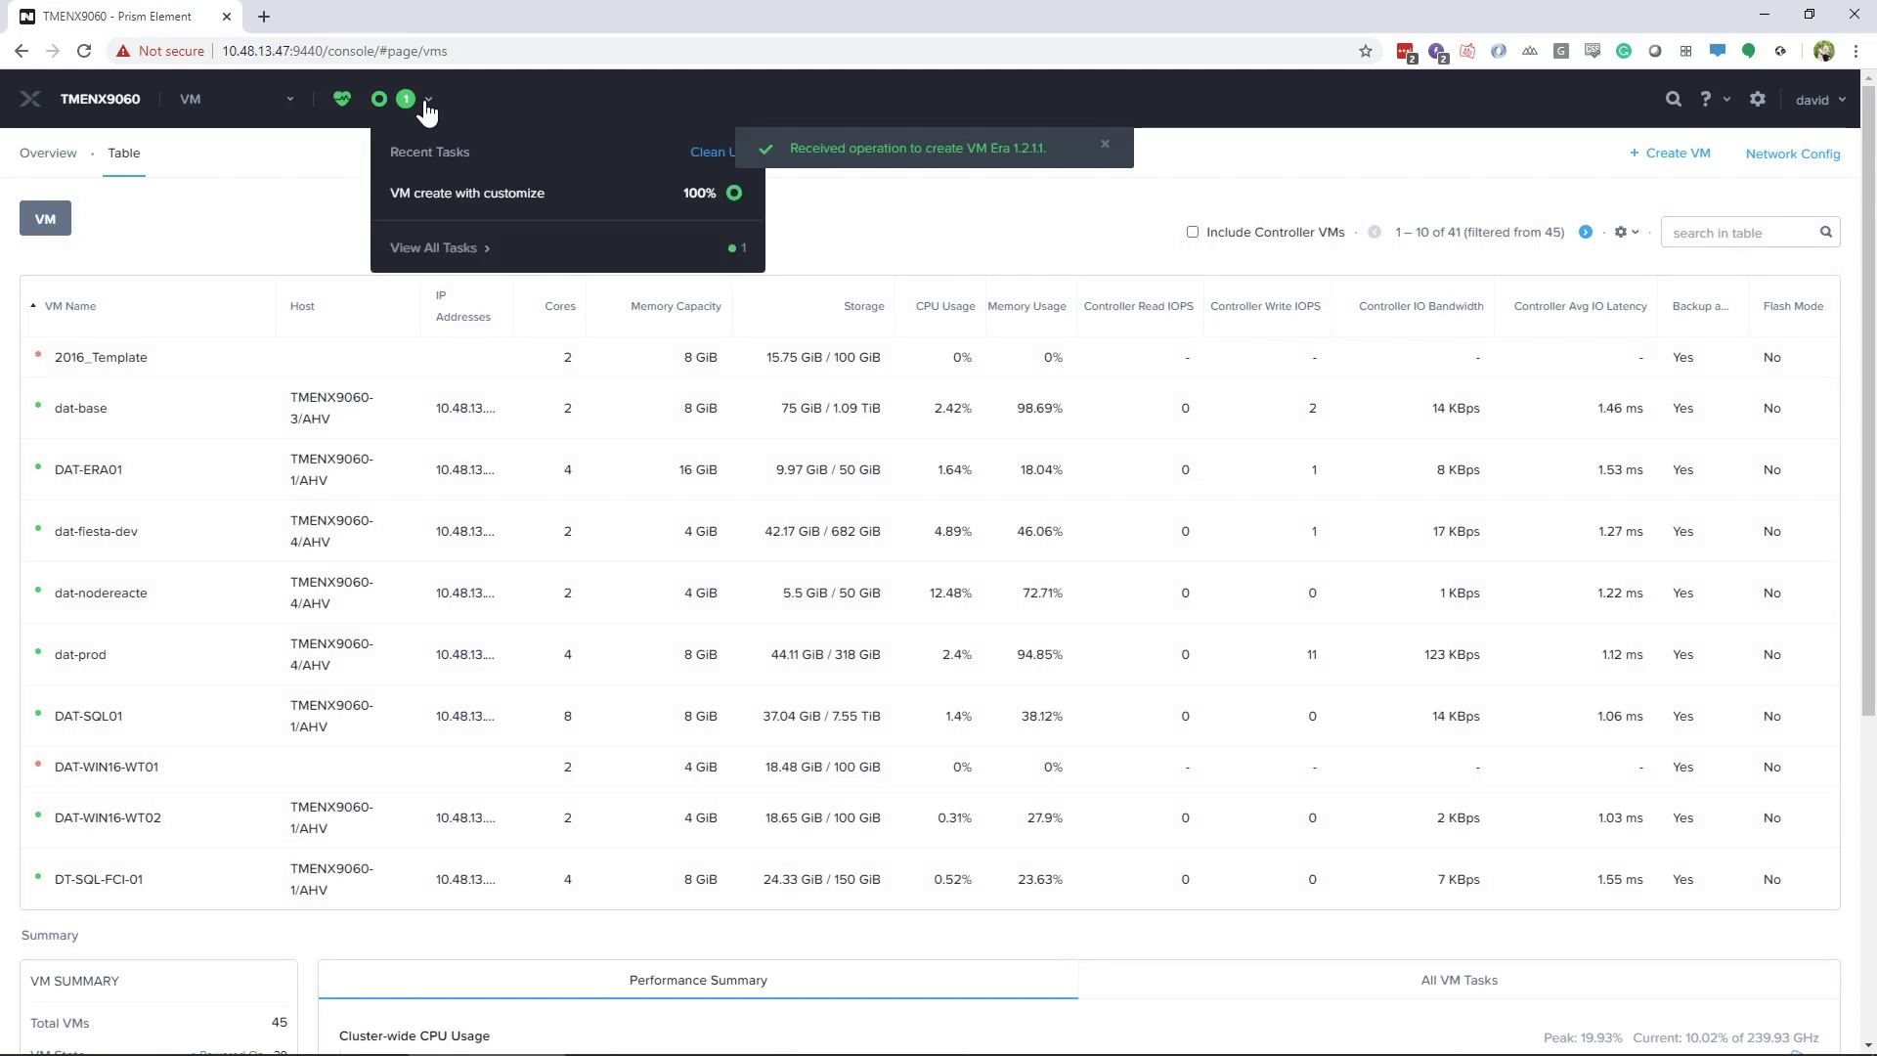
# Find the Era 1.2.1.1 VM by searching 'e' and power it on
pyautogui.click(1721, 233)
pyautogui.write('era')
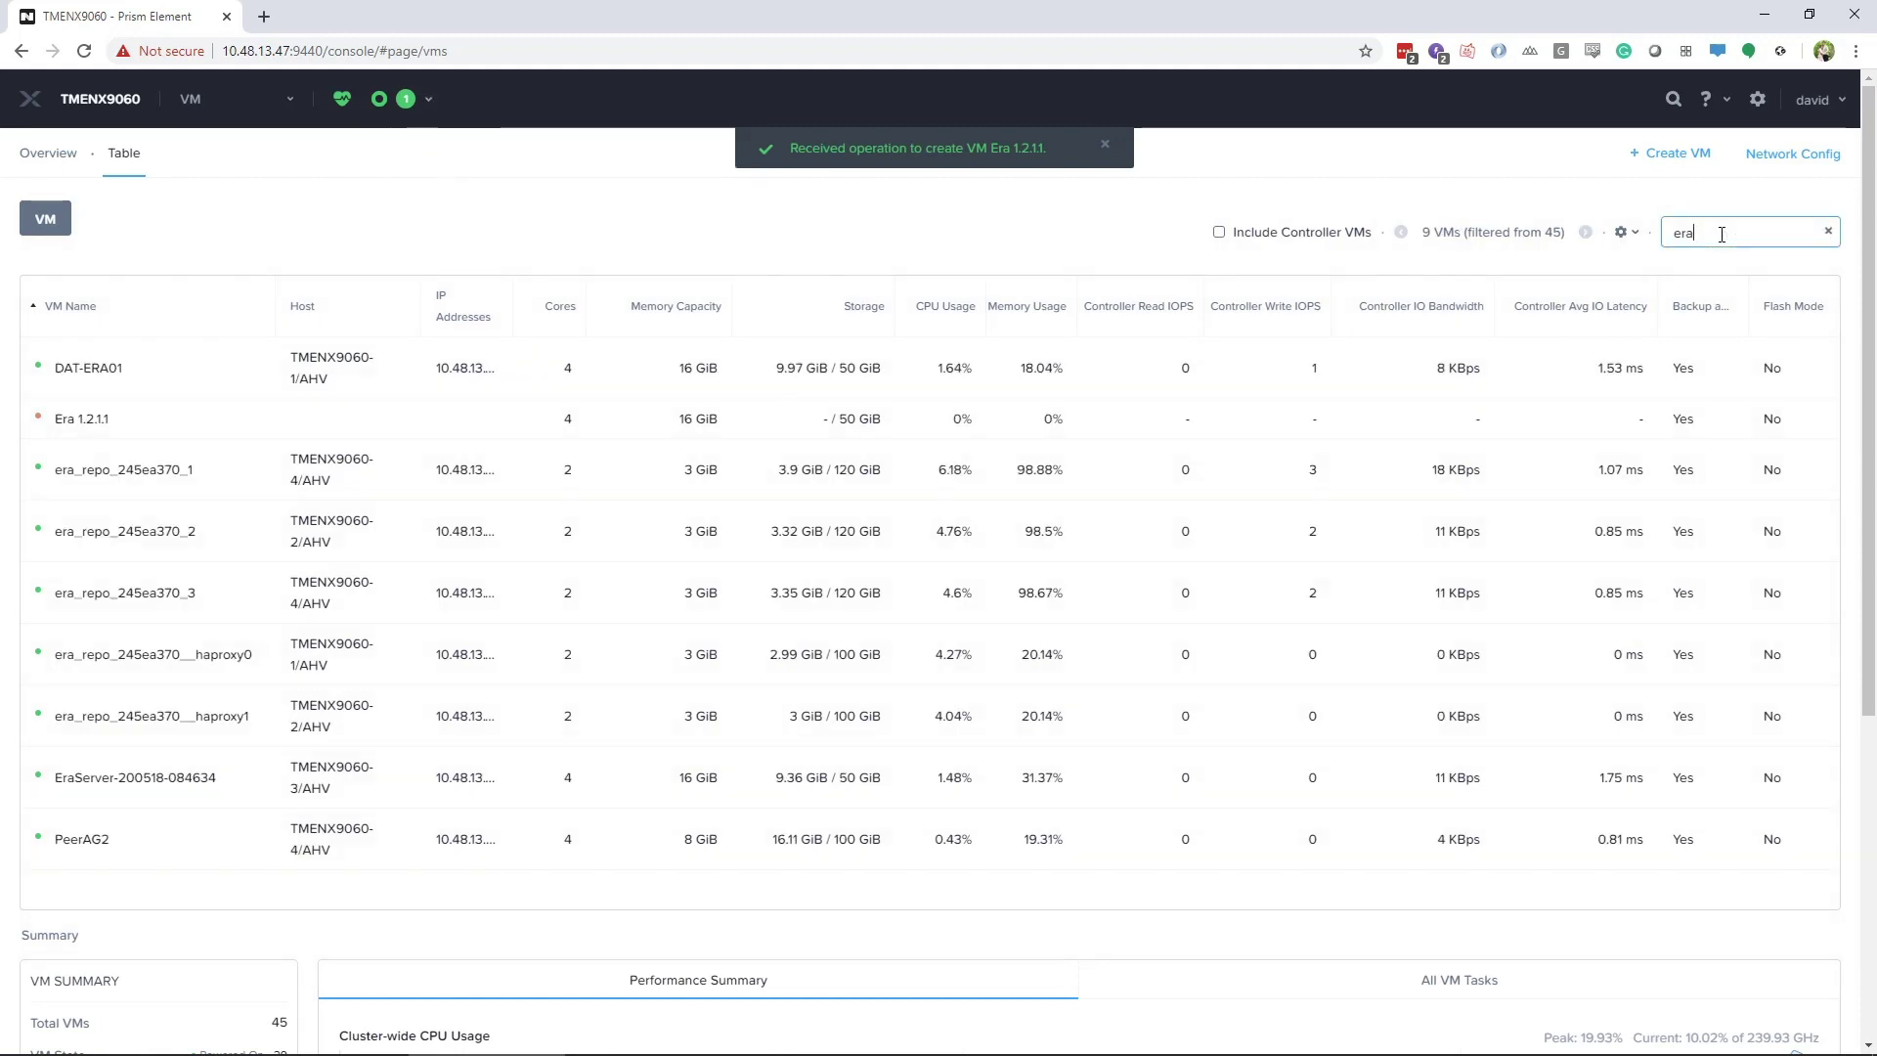
pyautogui.click(218, 419)
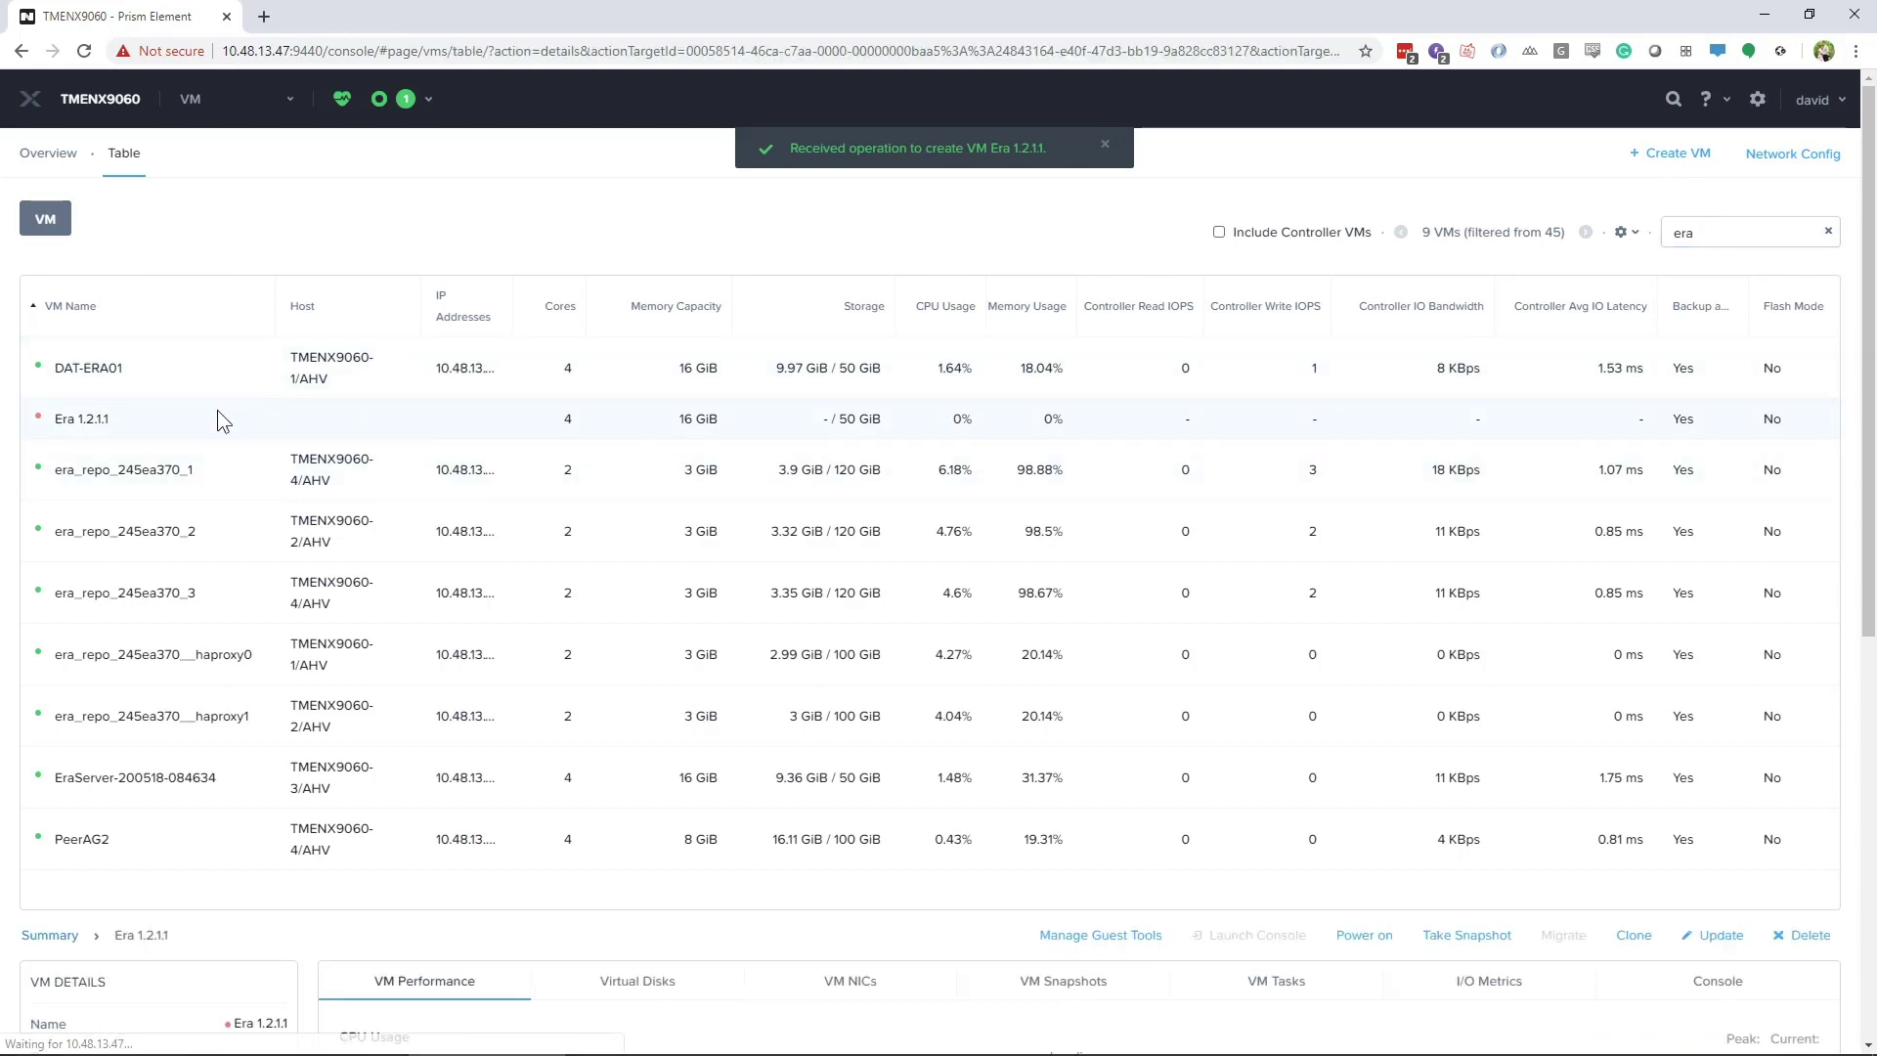
pyautogui.click(1374, 938)
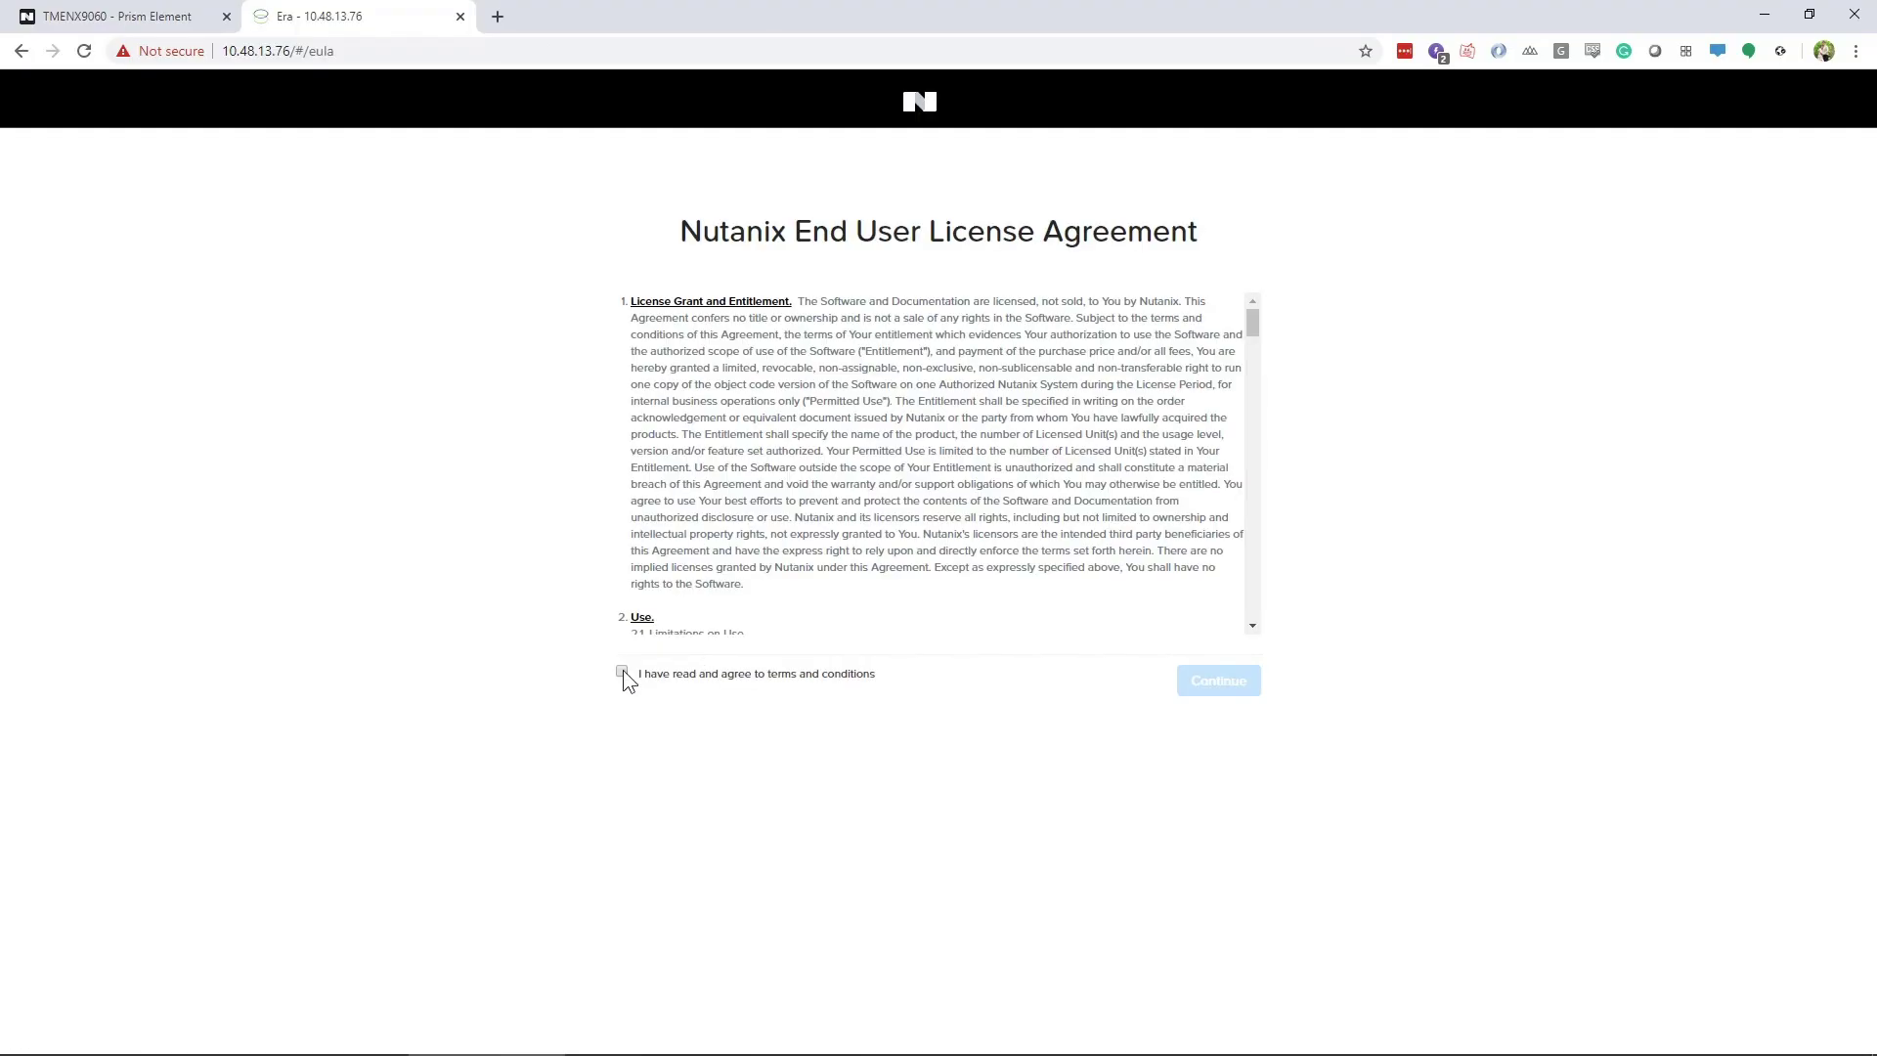
# Accept the Era licence, set and confirm the admin password, and log in
pyautogui.click(622, 672)
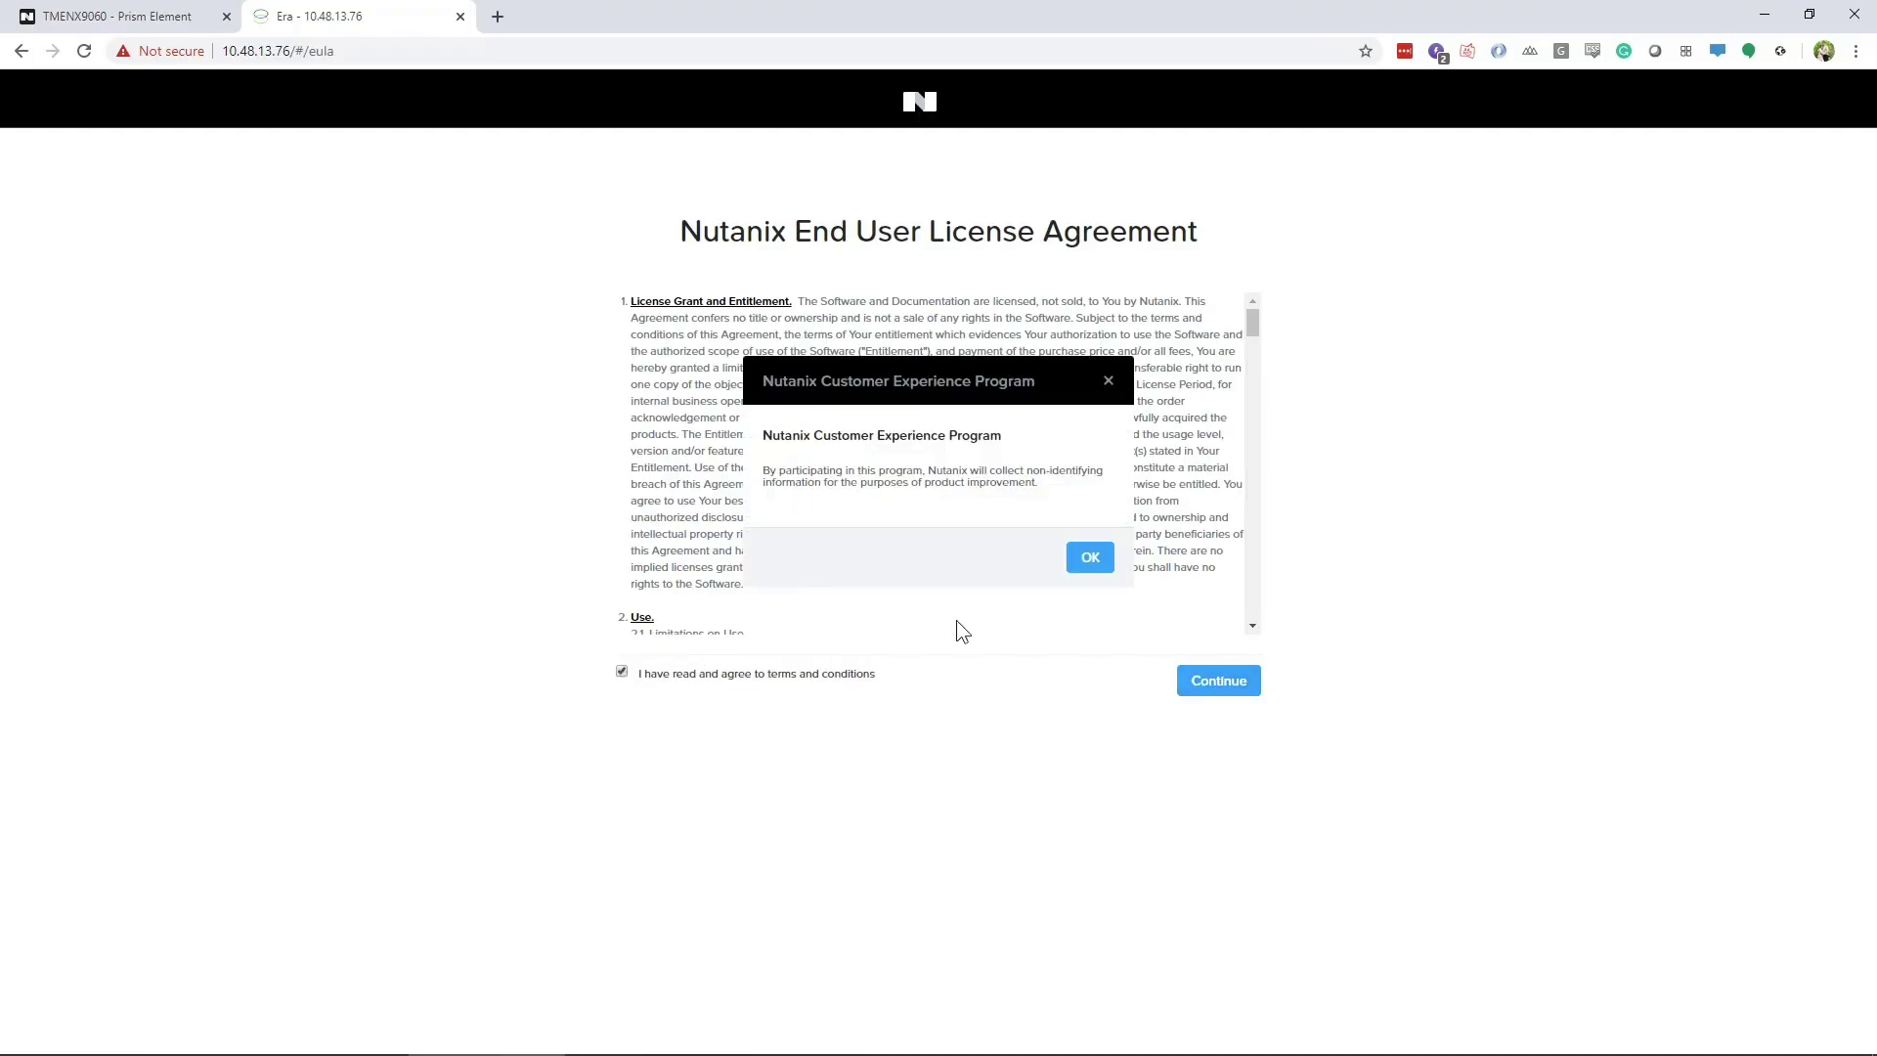
pyautogui.click(1091, 558)
pyautogui.write('nutanix4u')
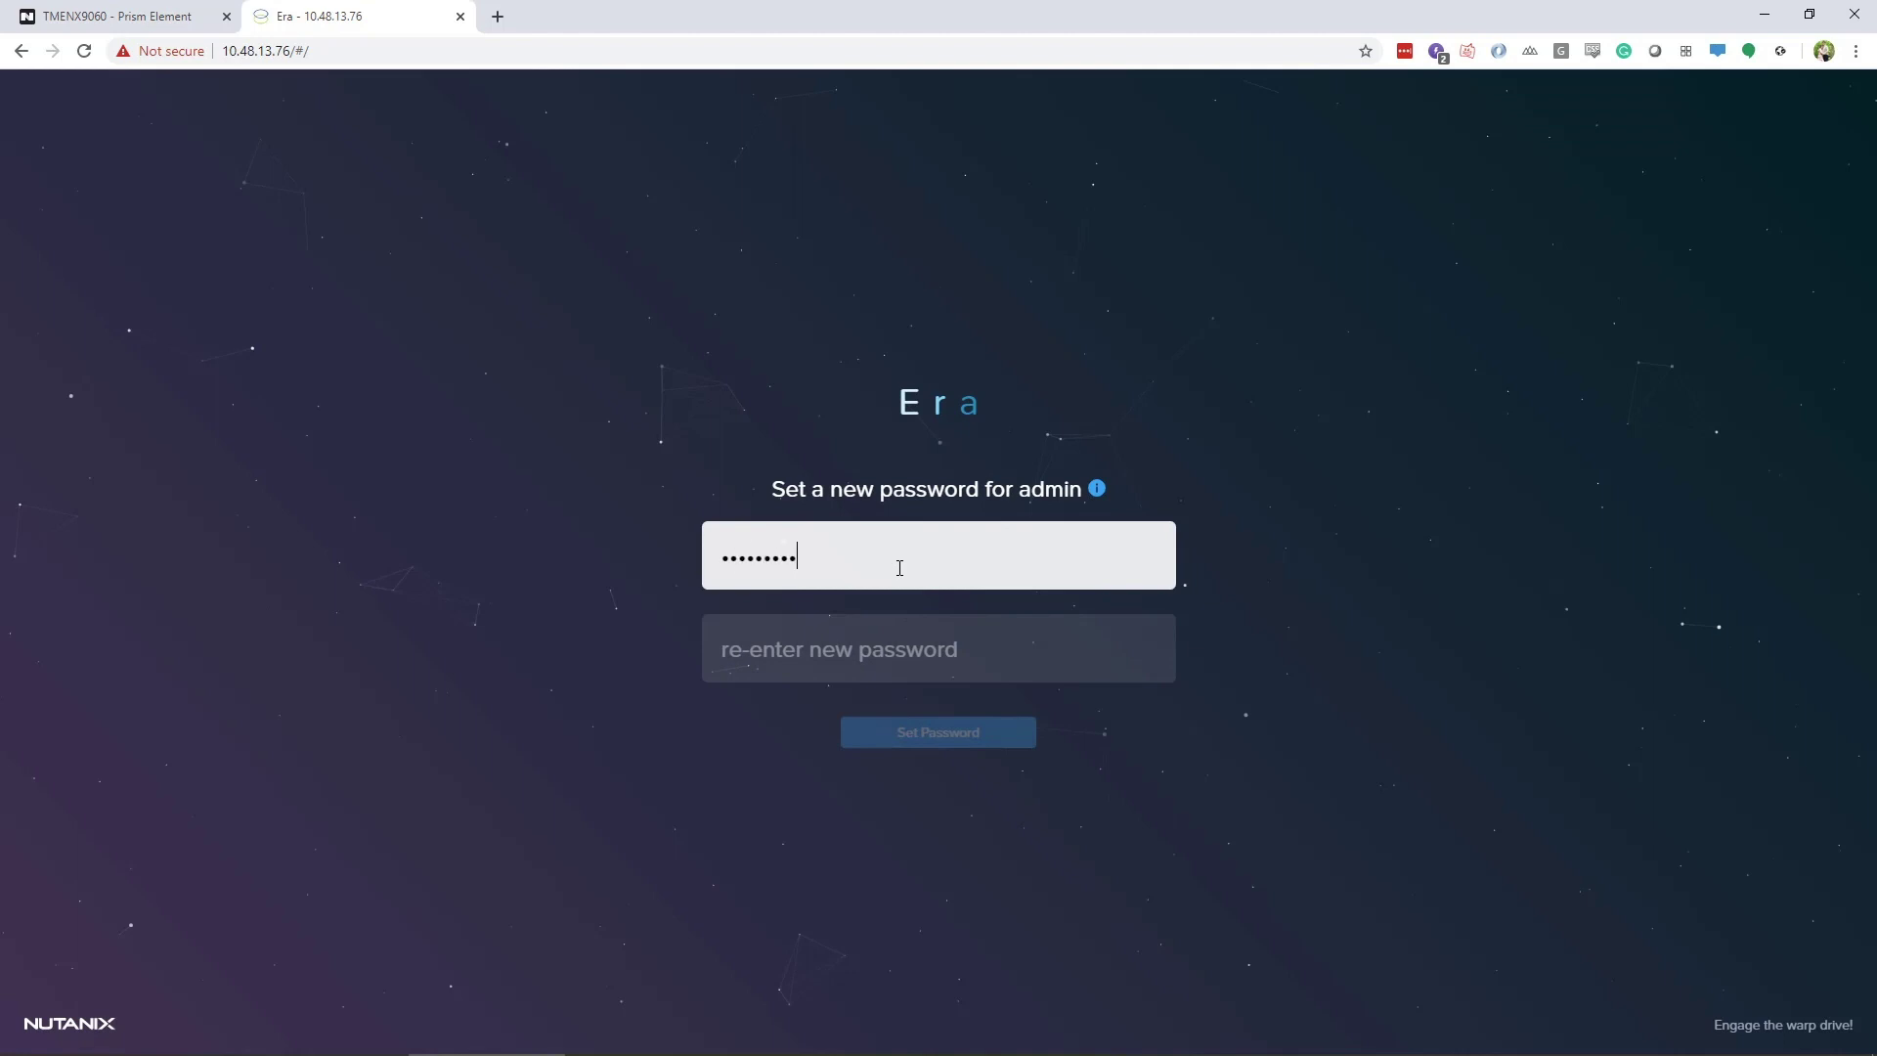
pyautogui.press('Tab')
pyautogui.write('nutanix4u')
pyautogui.press('Return')
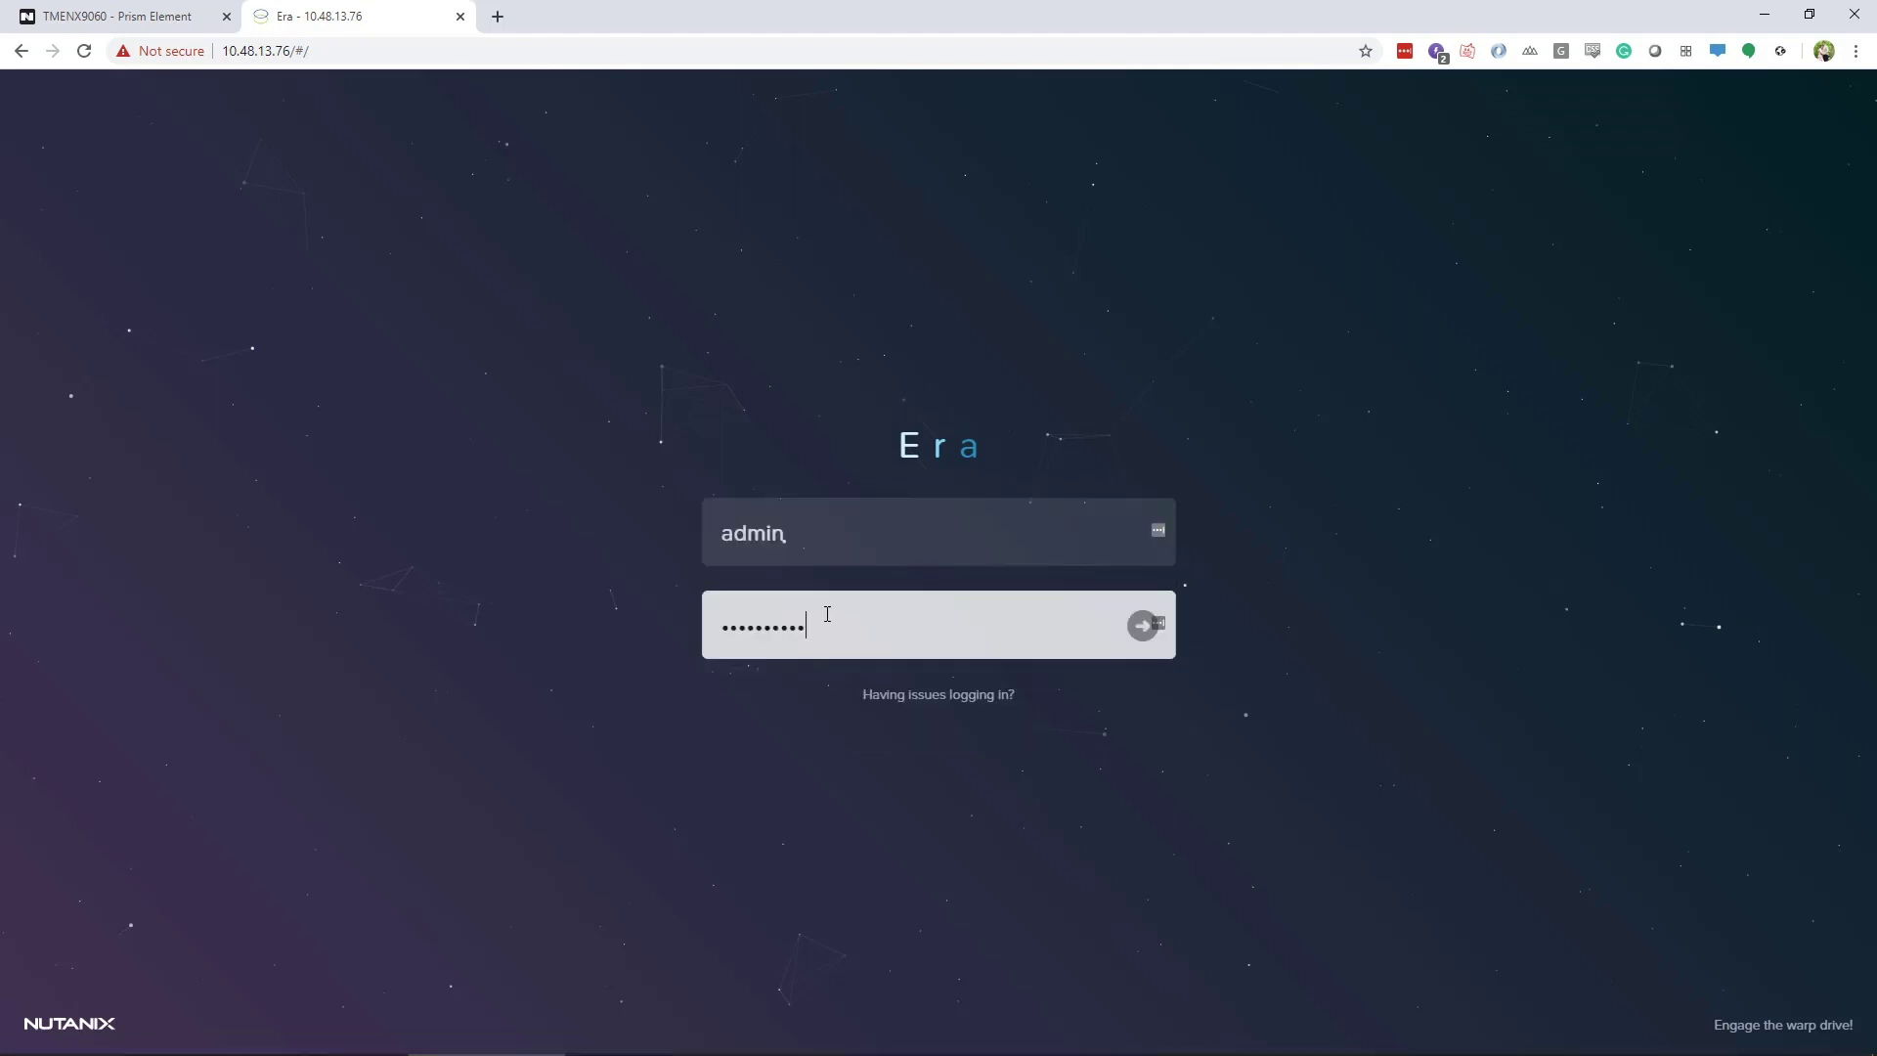
pyautogui.press('Return')
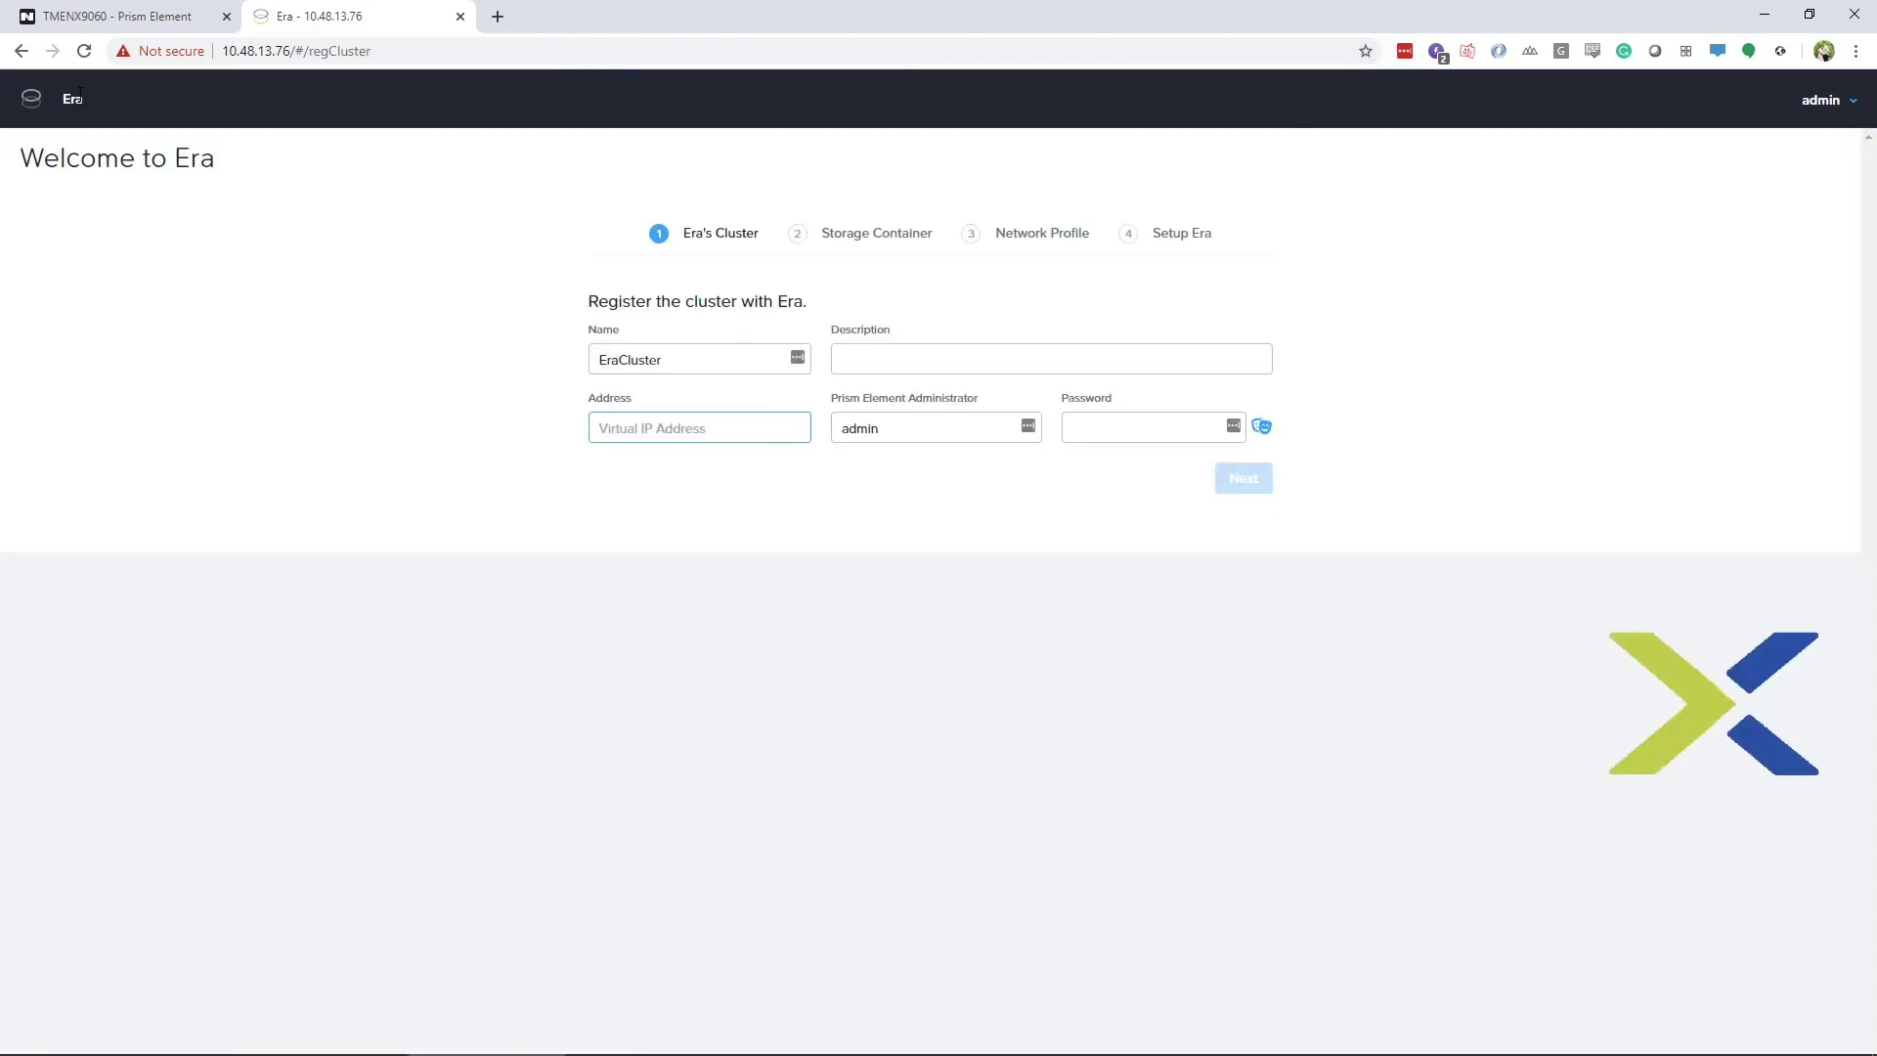
# Register cluster 10.48.13.47 with the Prism Element administrator's username and password
pyautogui.click(117, 15)
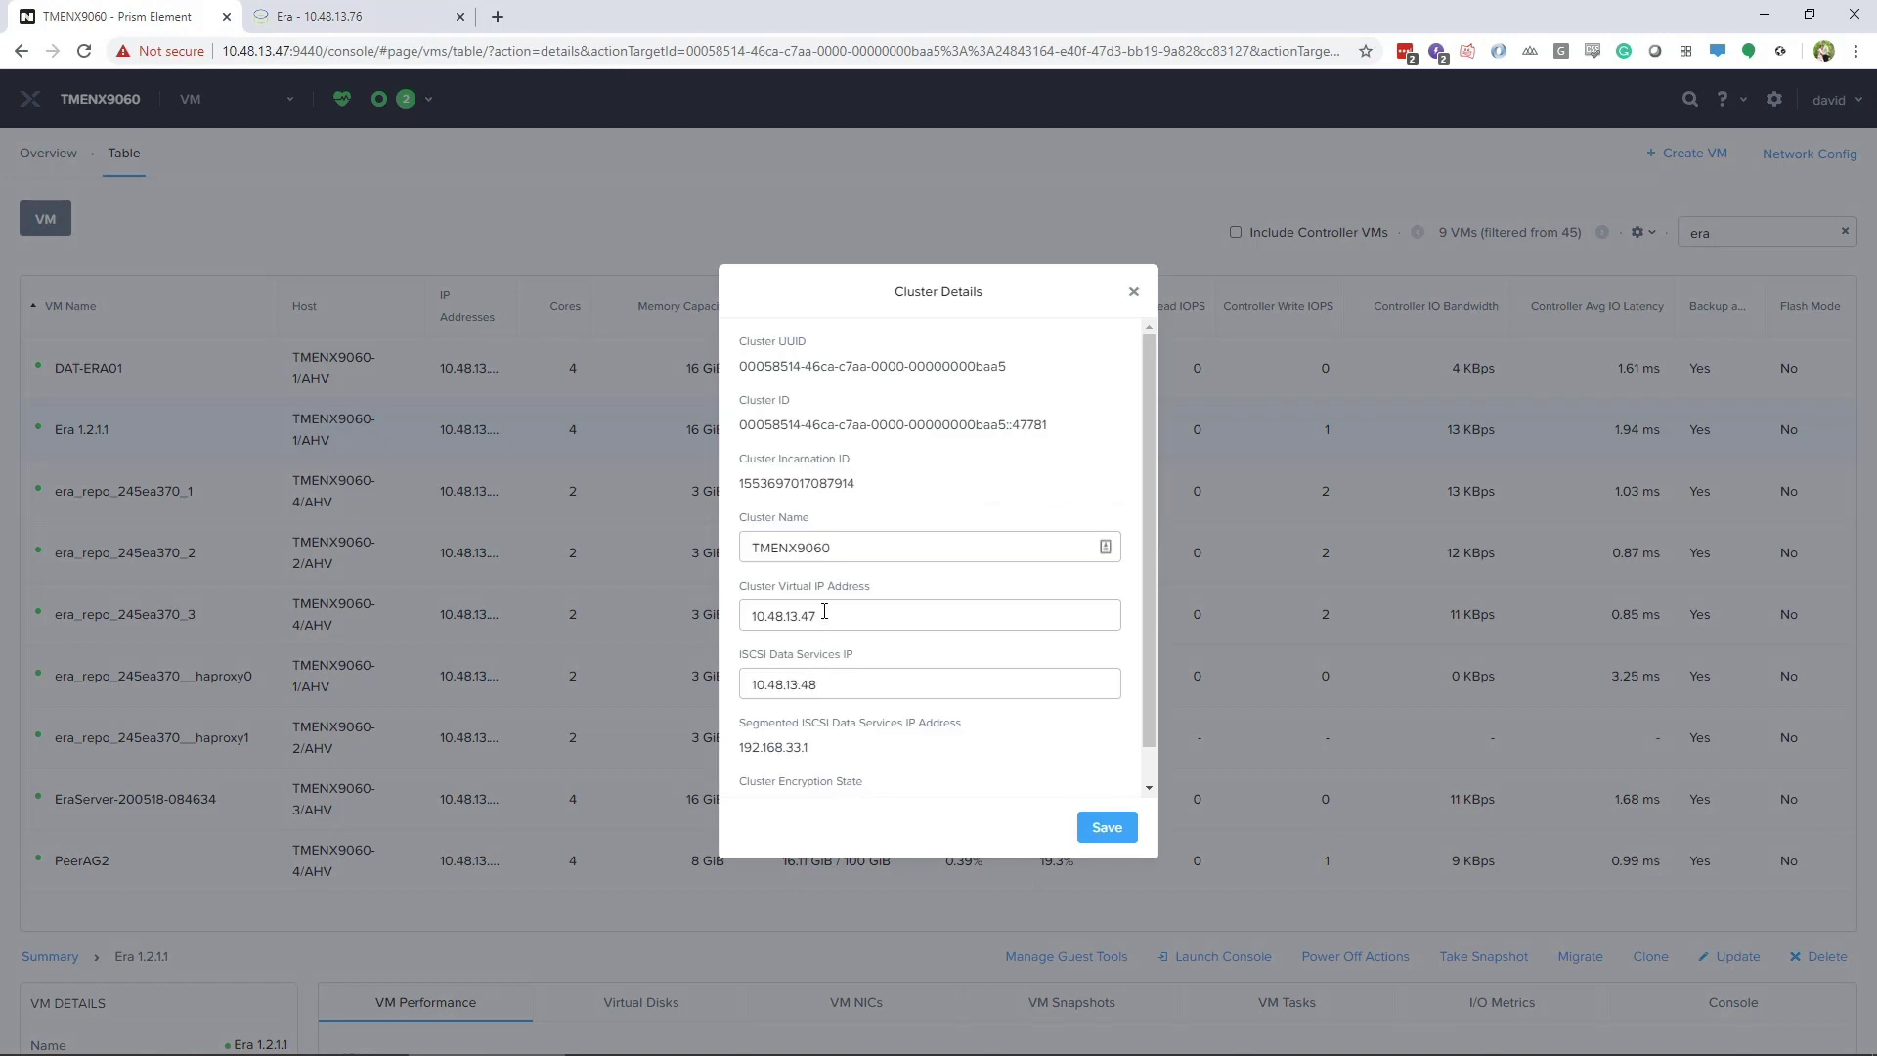
pyautogui.click(313, 15)
pyautogui.write('10.48.')
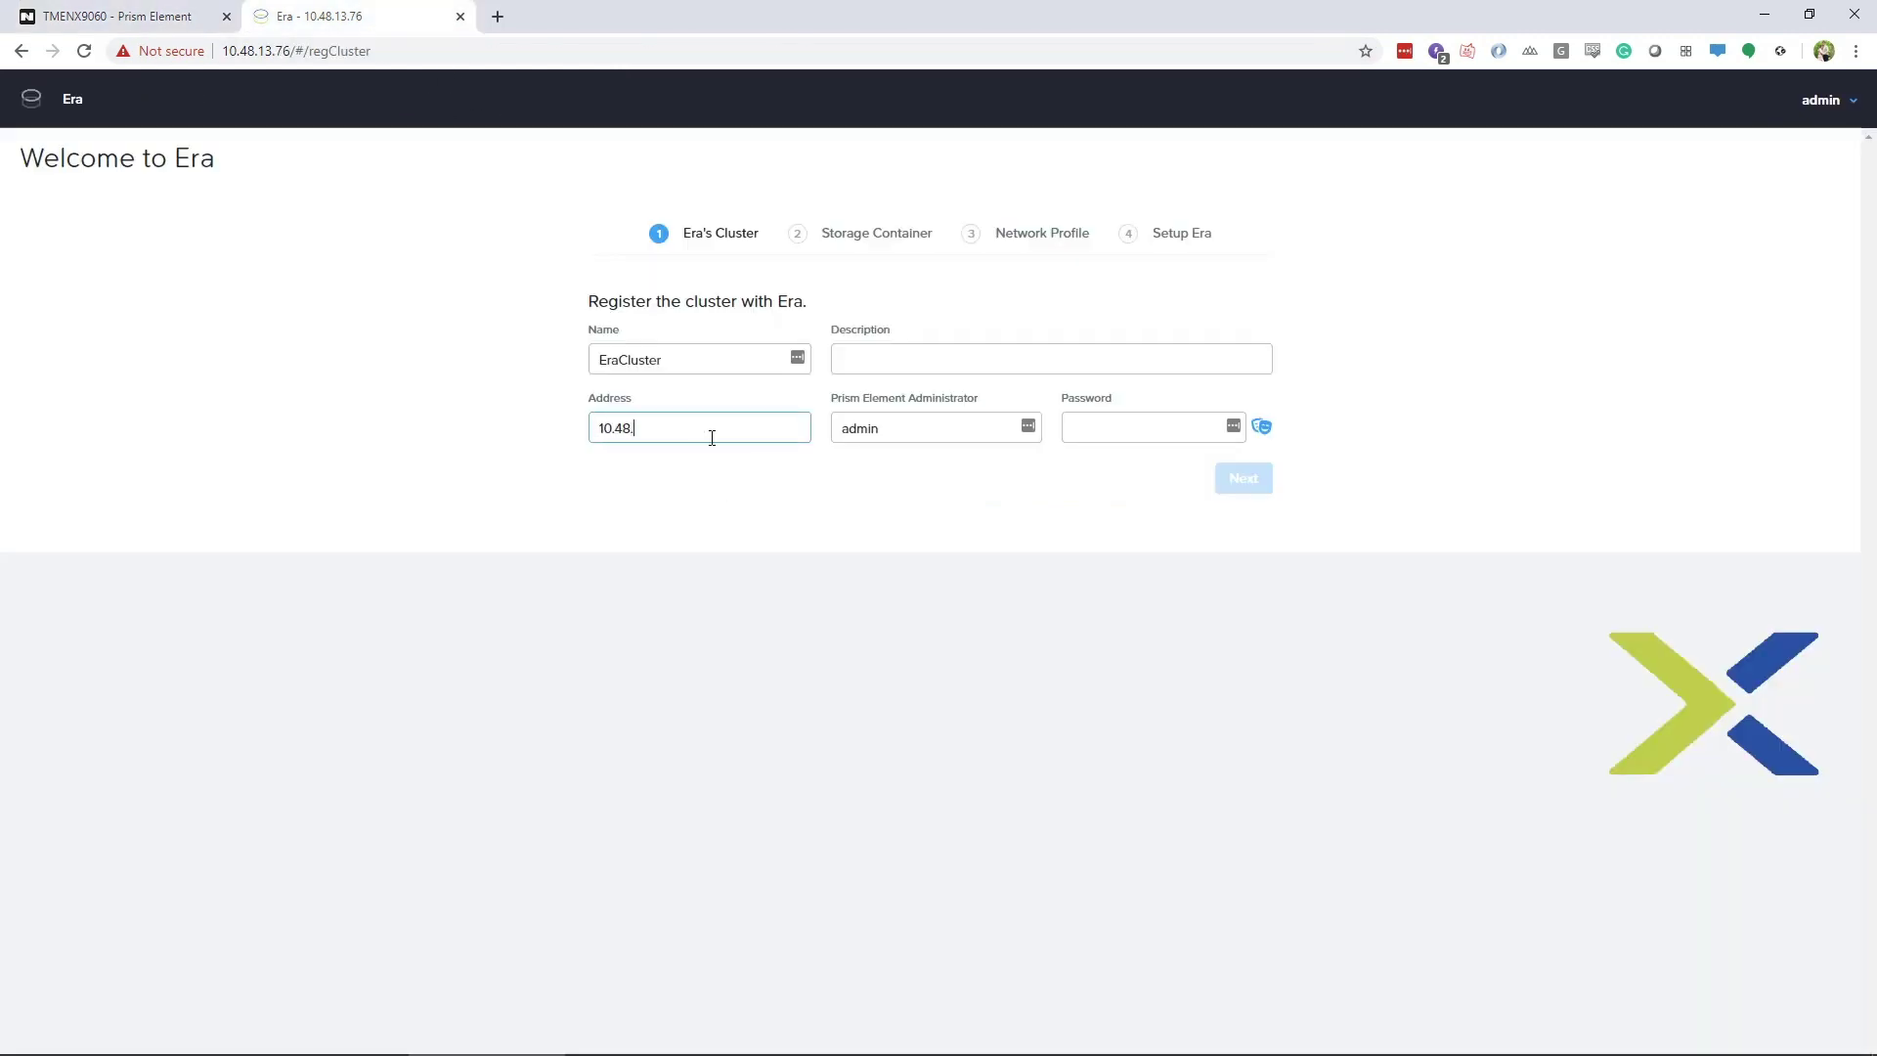
pyautogui.write('13.47')
pyautogui.press('Tab')
pyautogui.press('Tab')
pyautogui.write('•••••••')
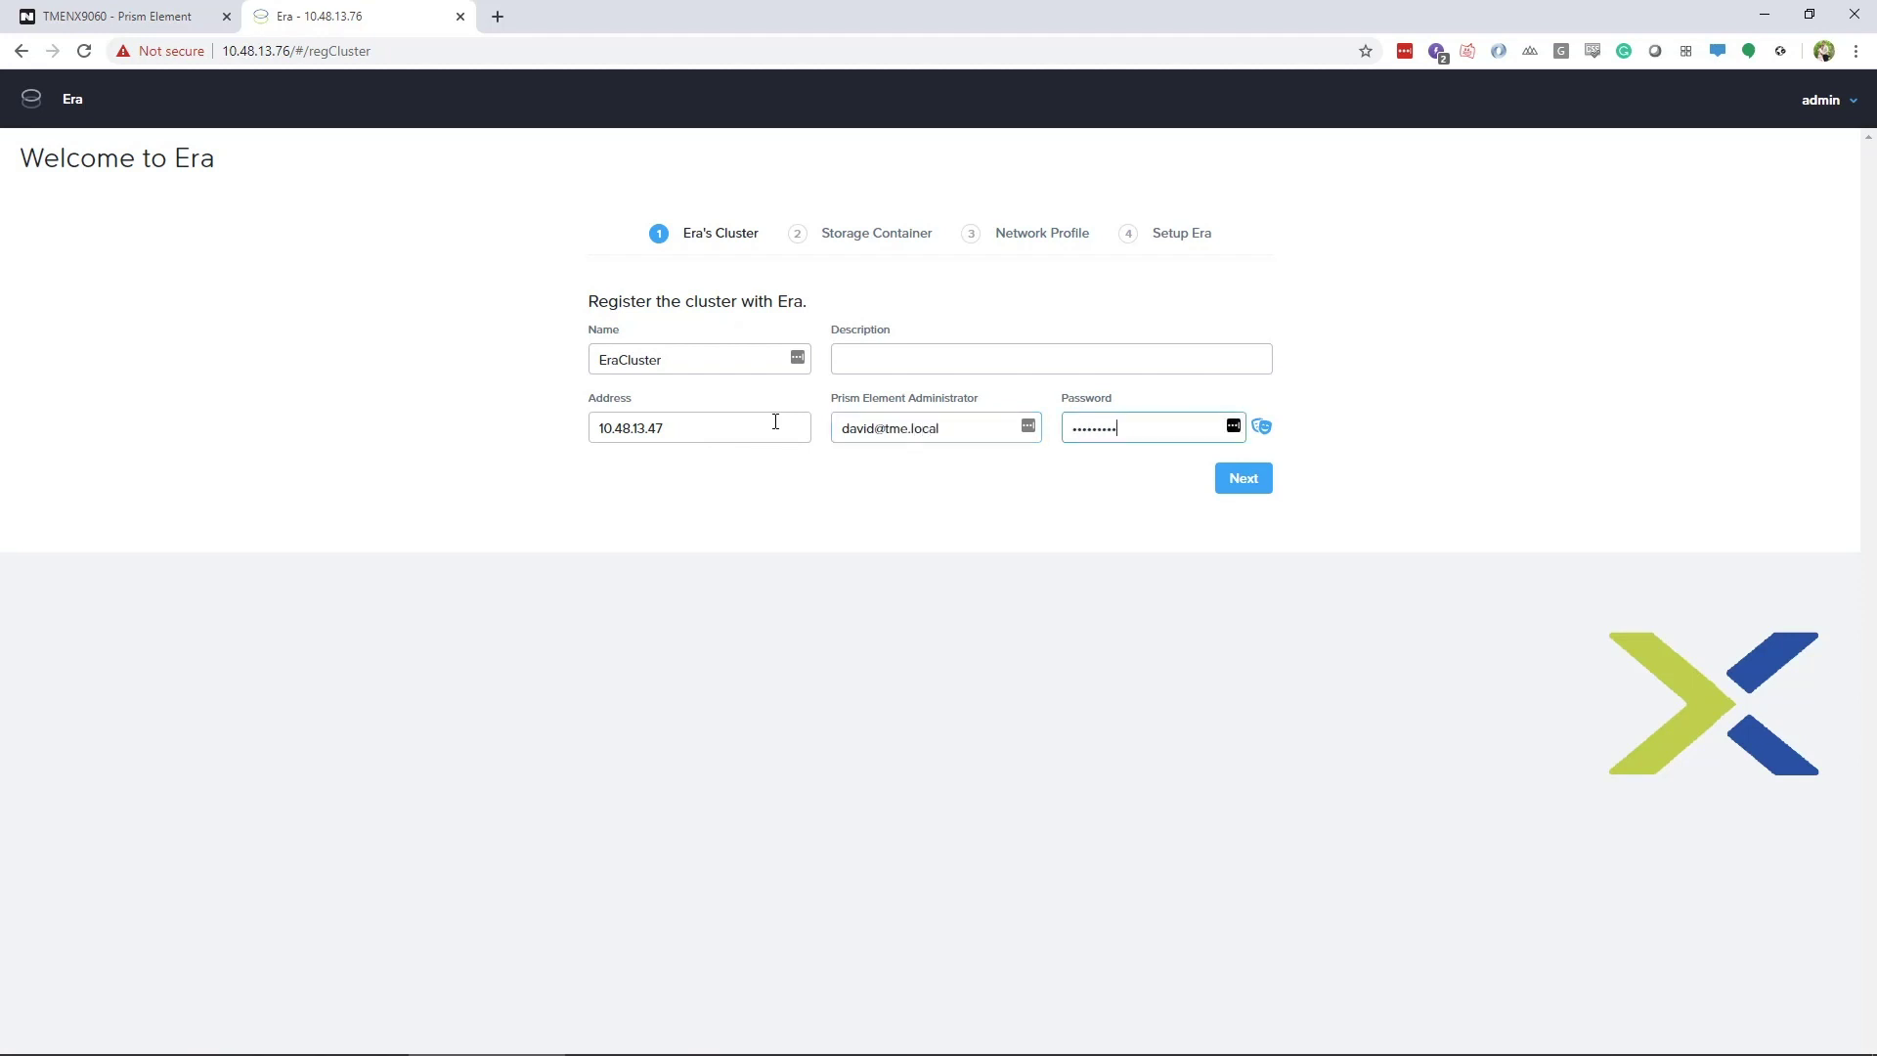
pyautogui.press('Return')
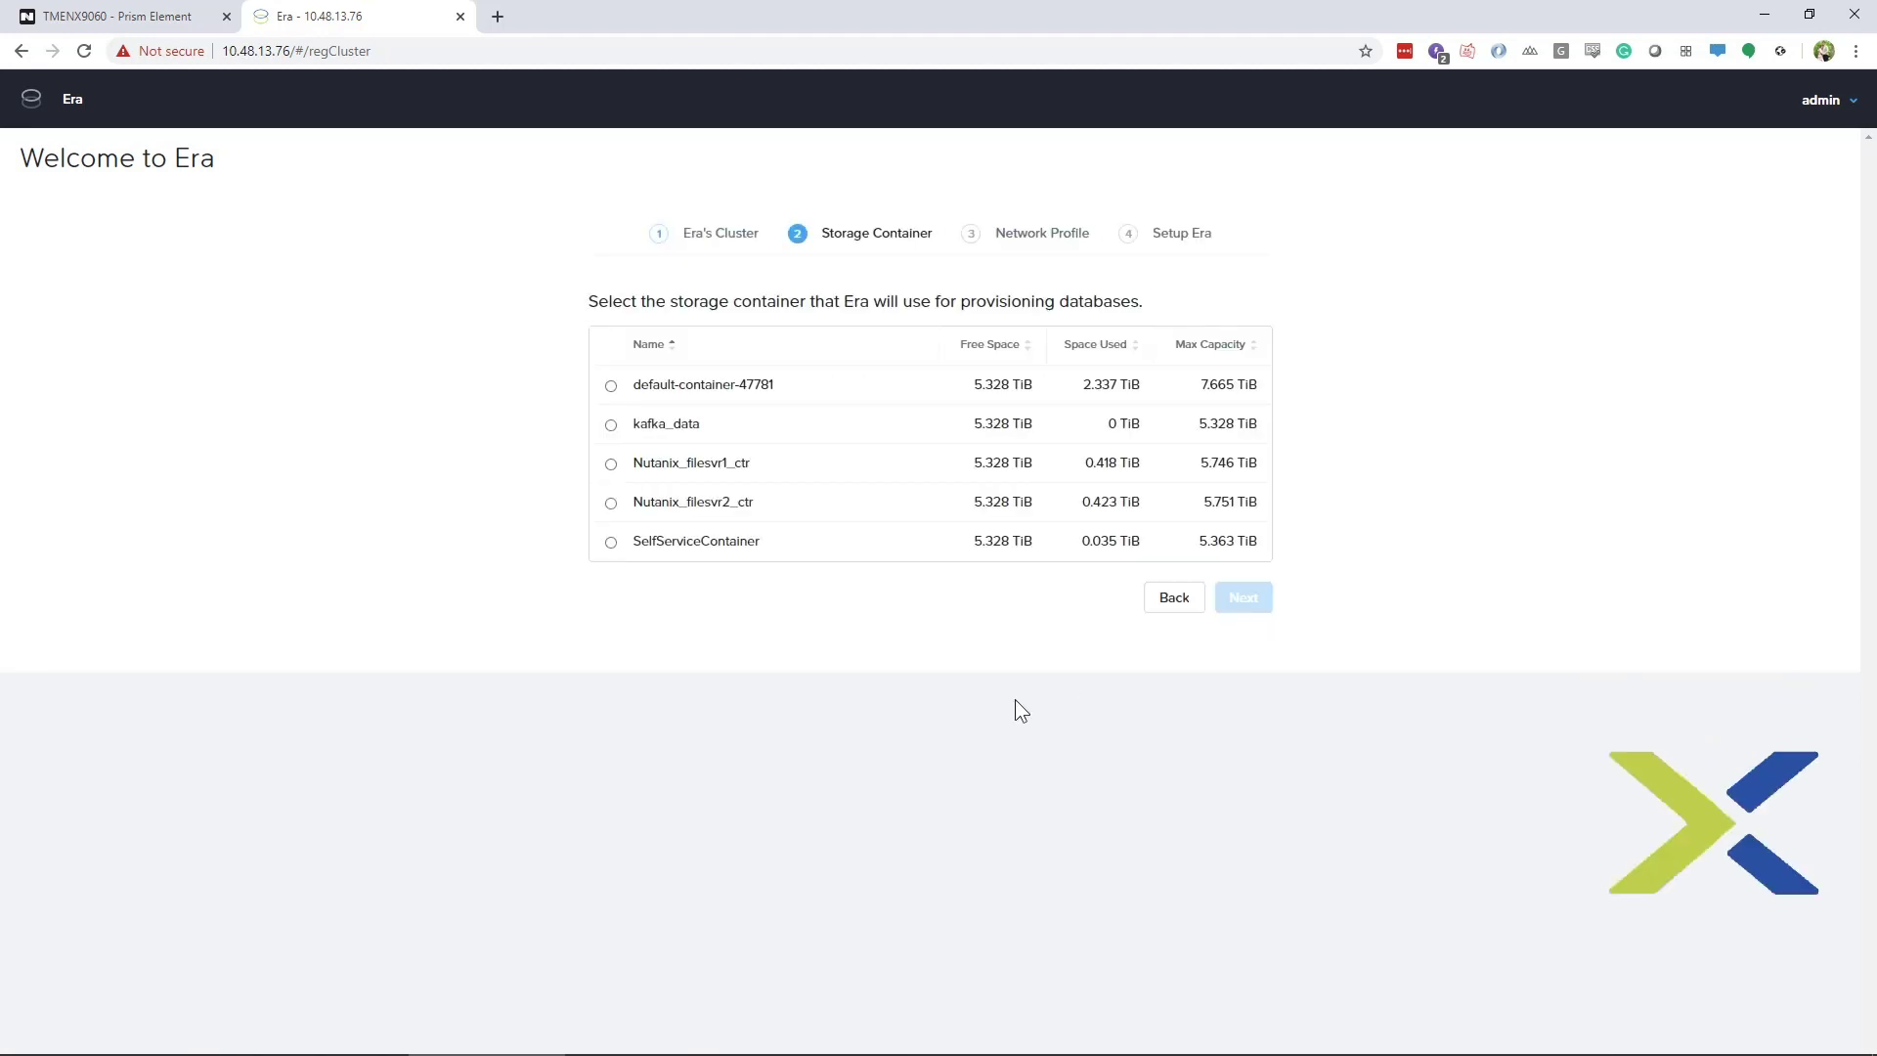
# Choose default-container-47781 for storage, defer the network profile, and finish setup
pyautogui.click(611, 385)
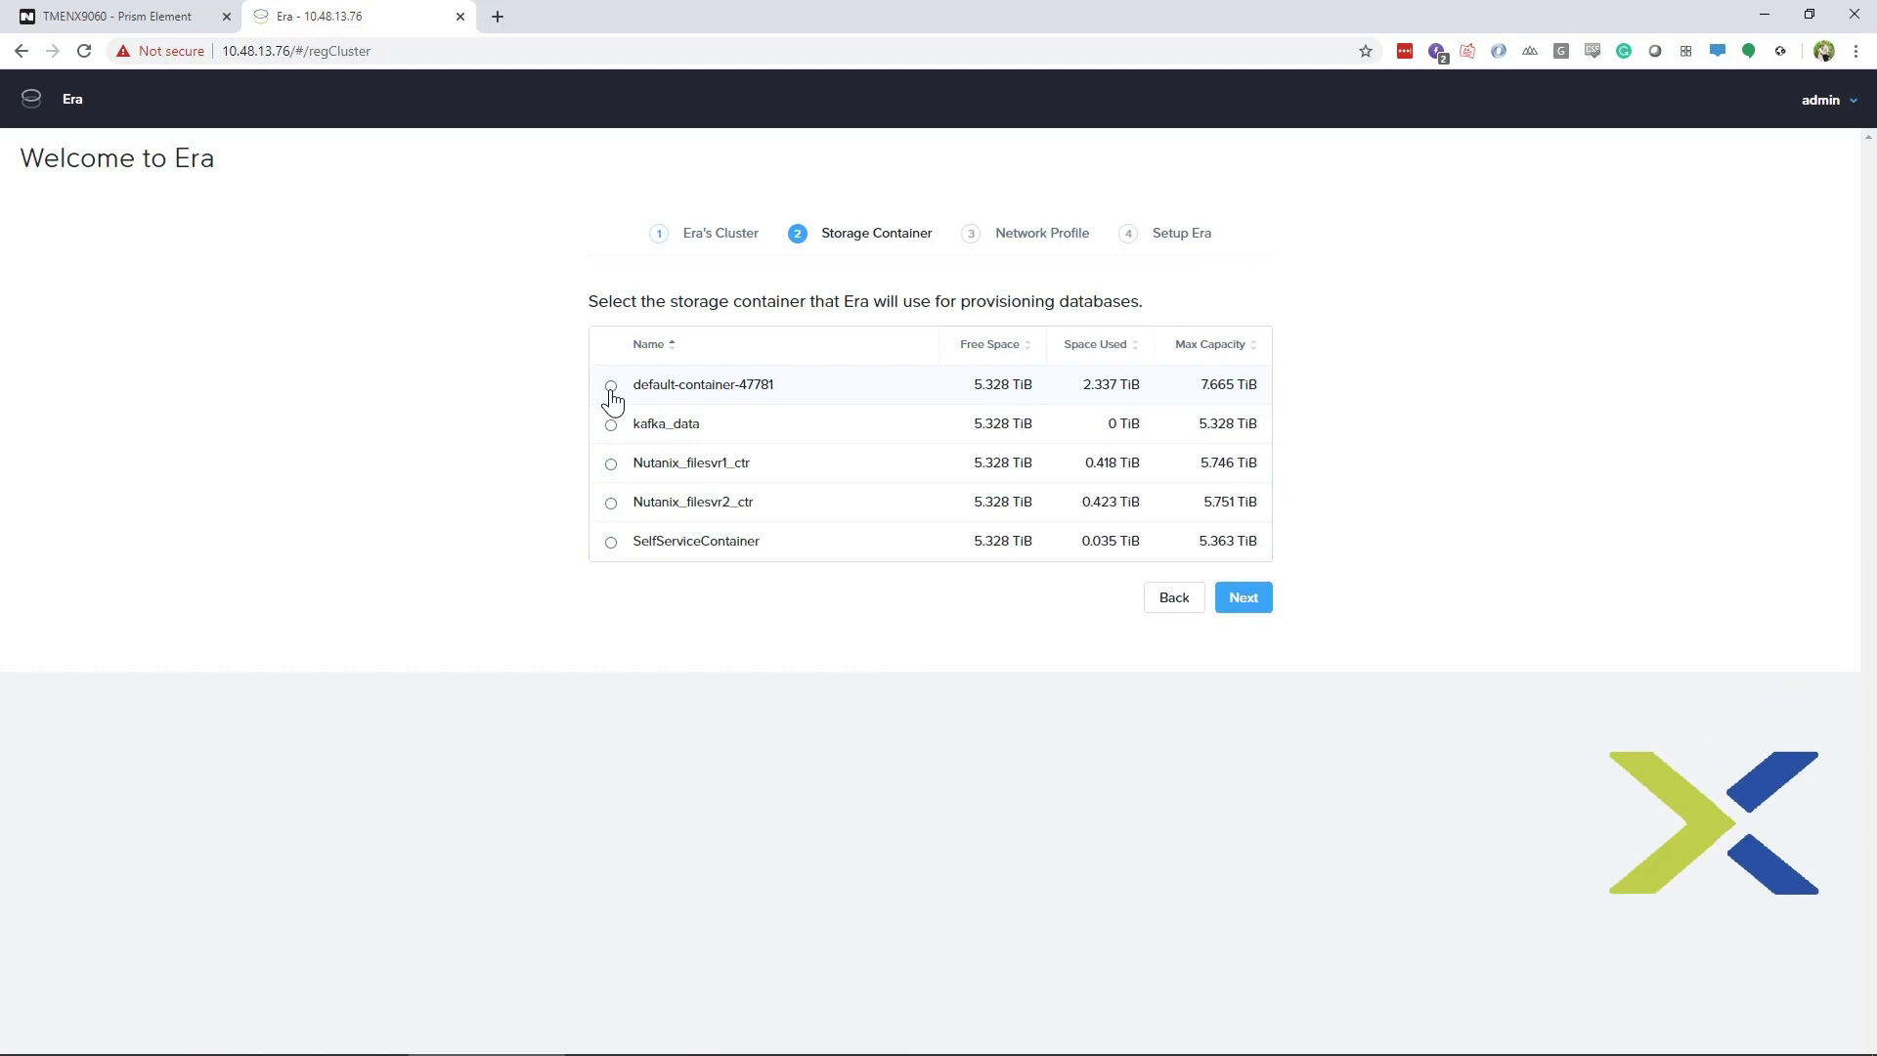
pyautogui.click(1244, 597)
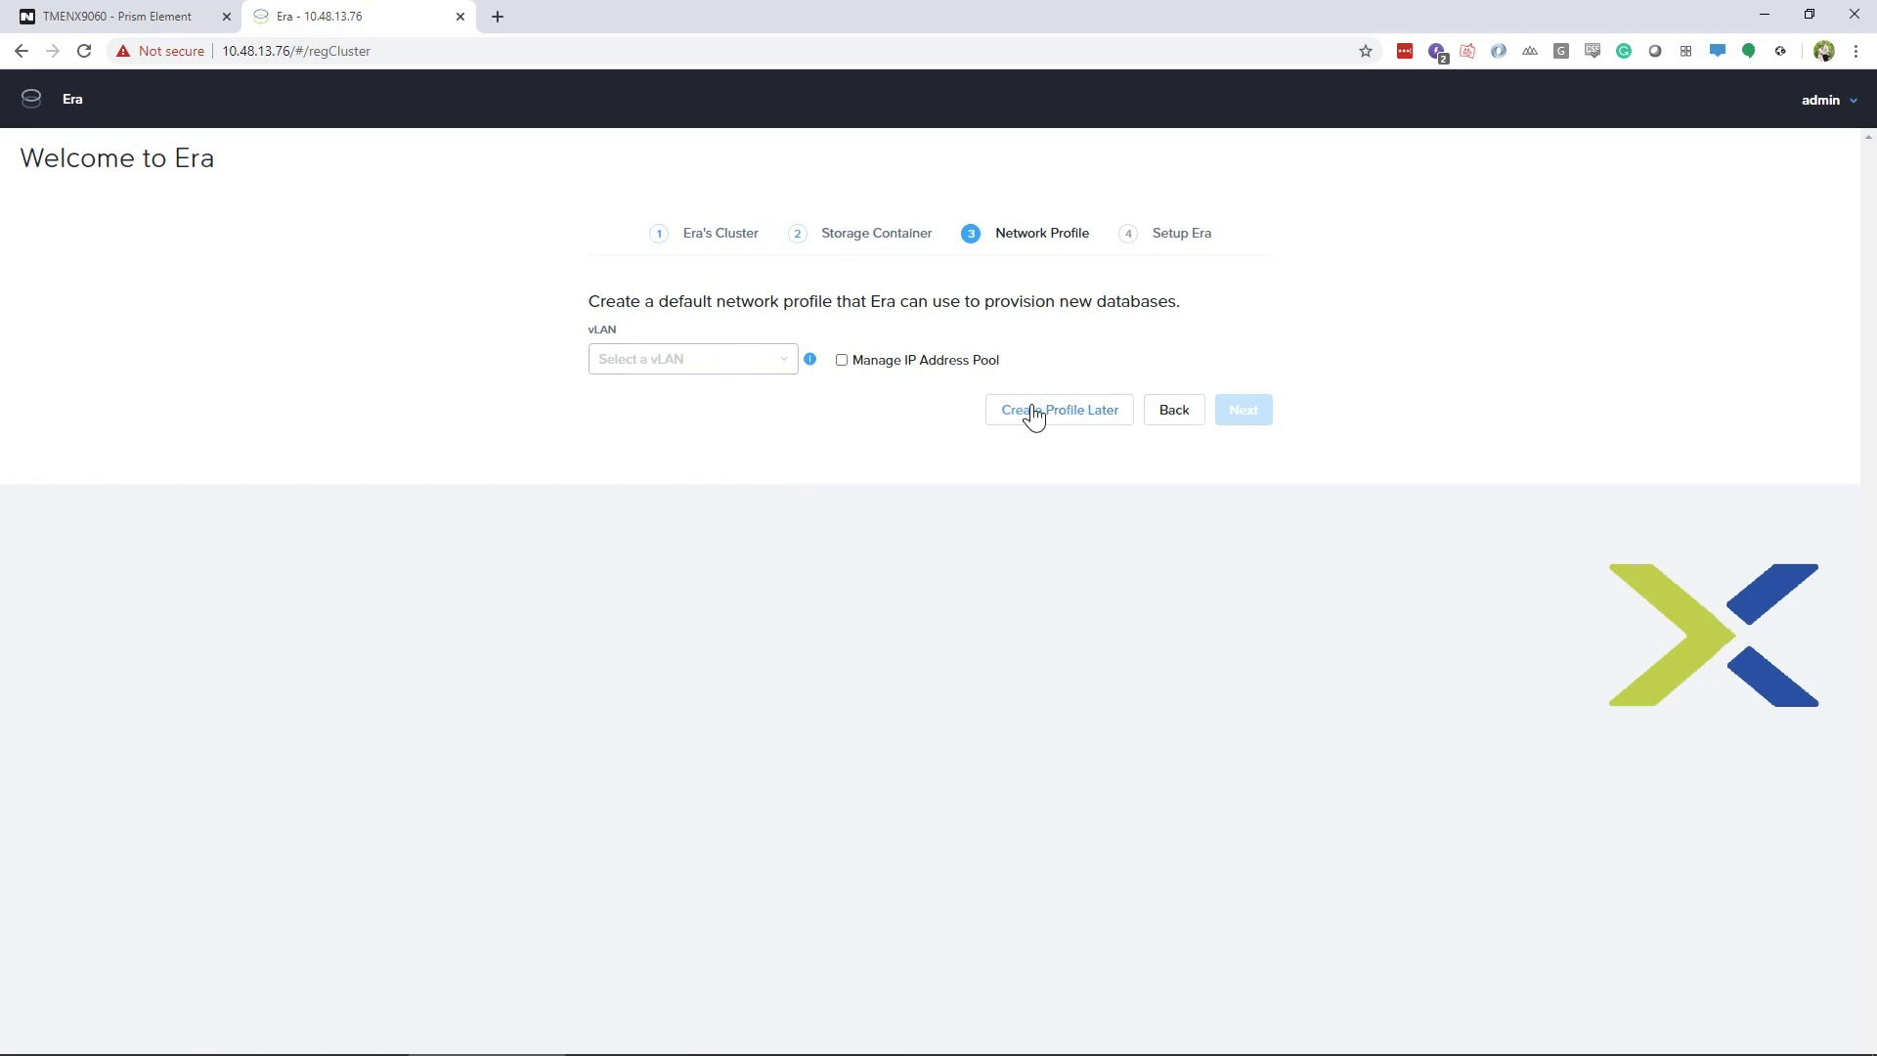
pyautogui.click(1090, 415)
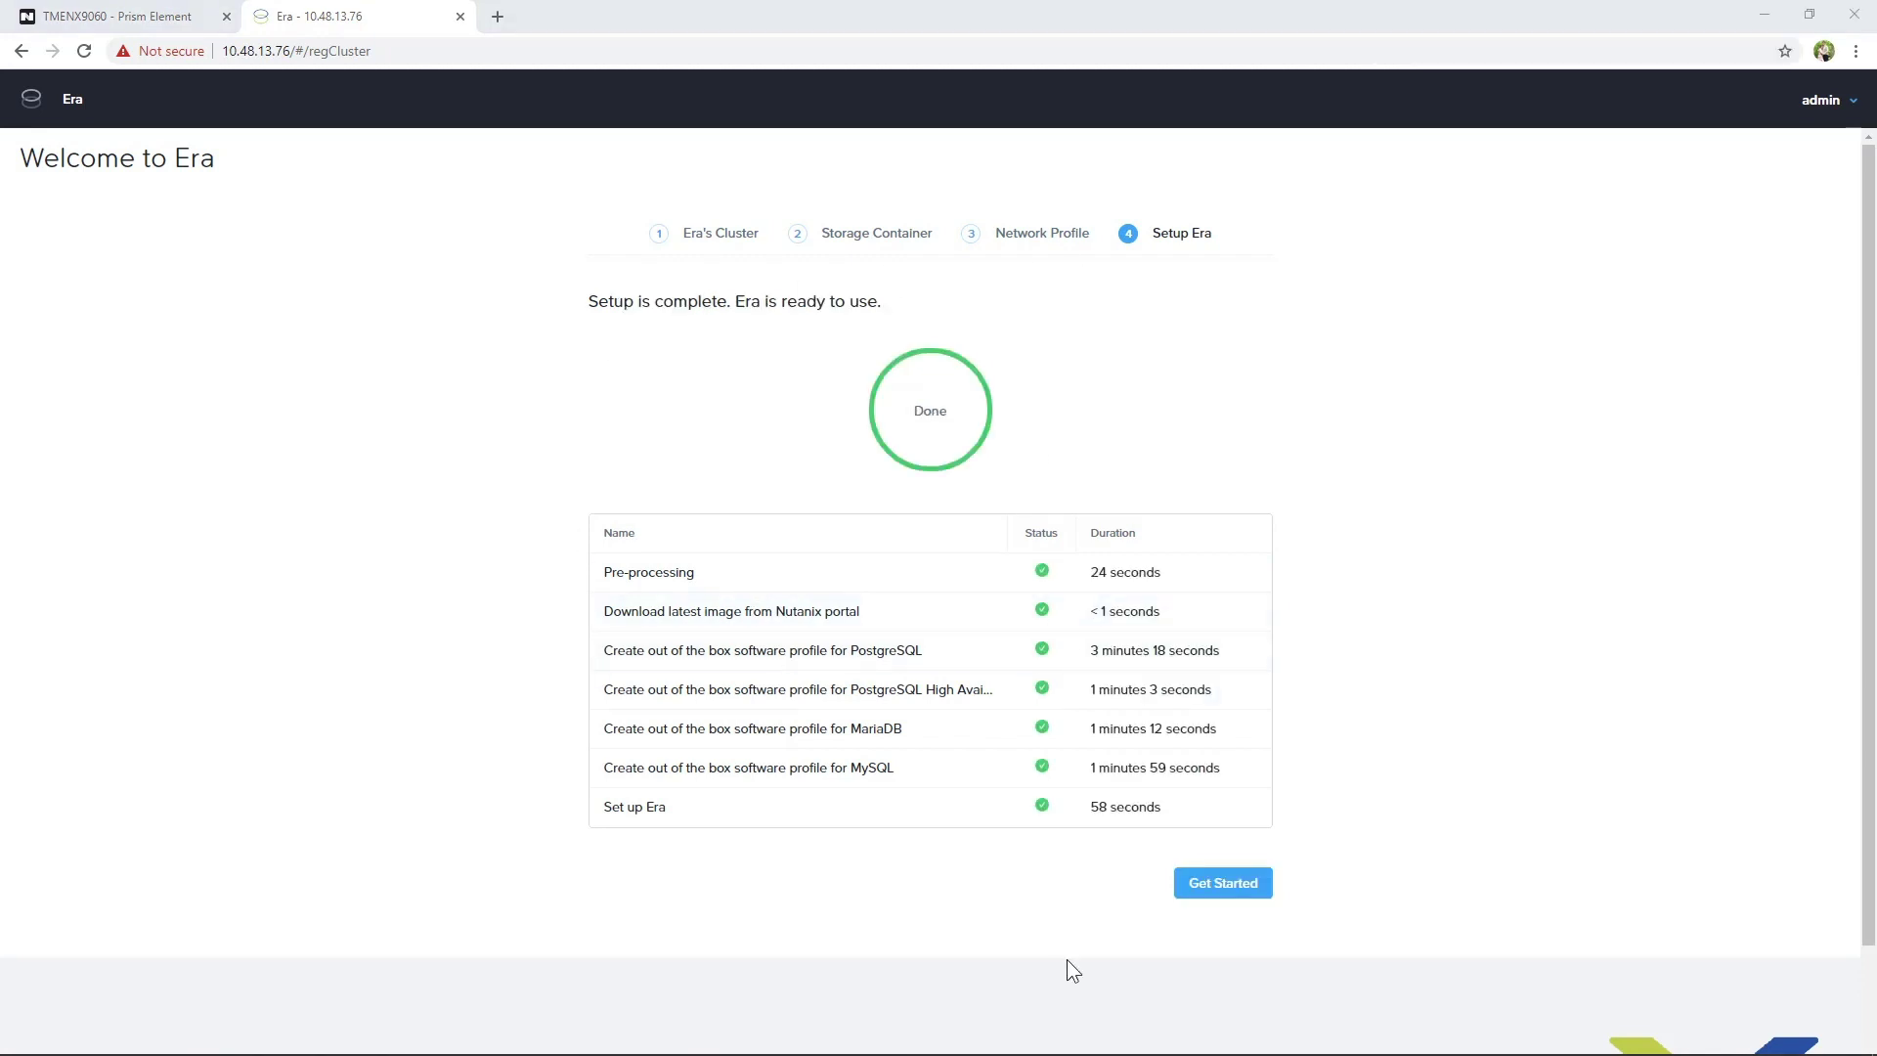
pyautogui.click(1212, 889)
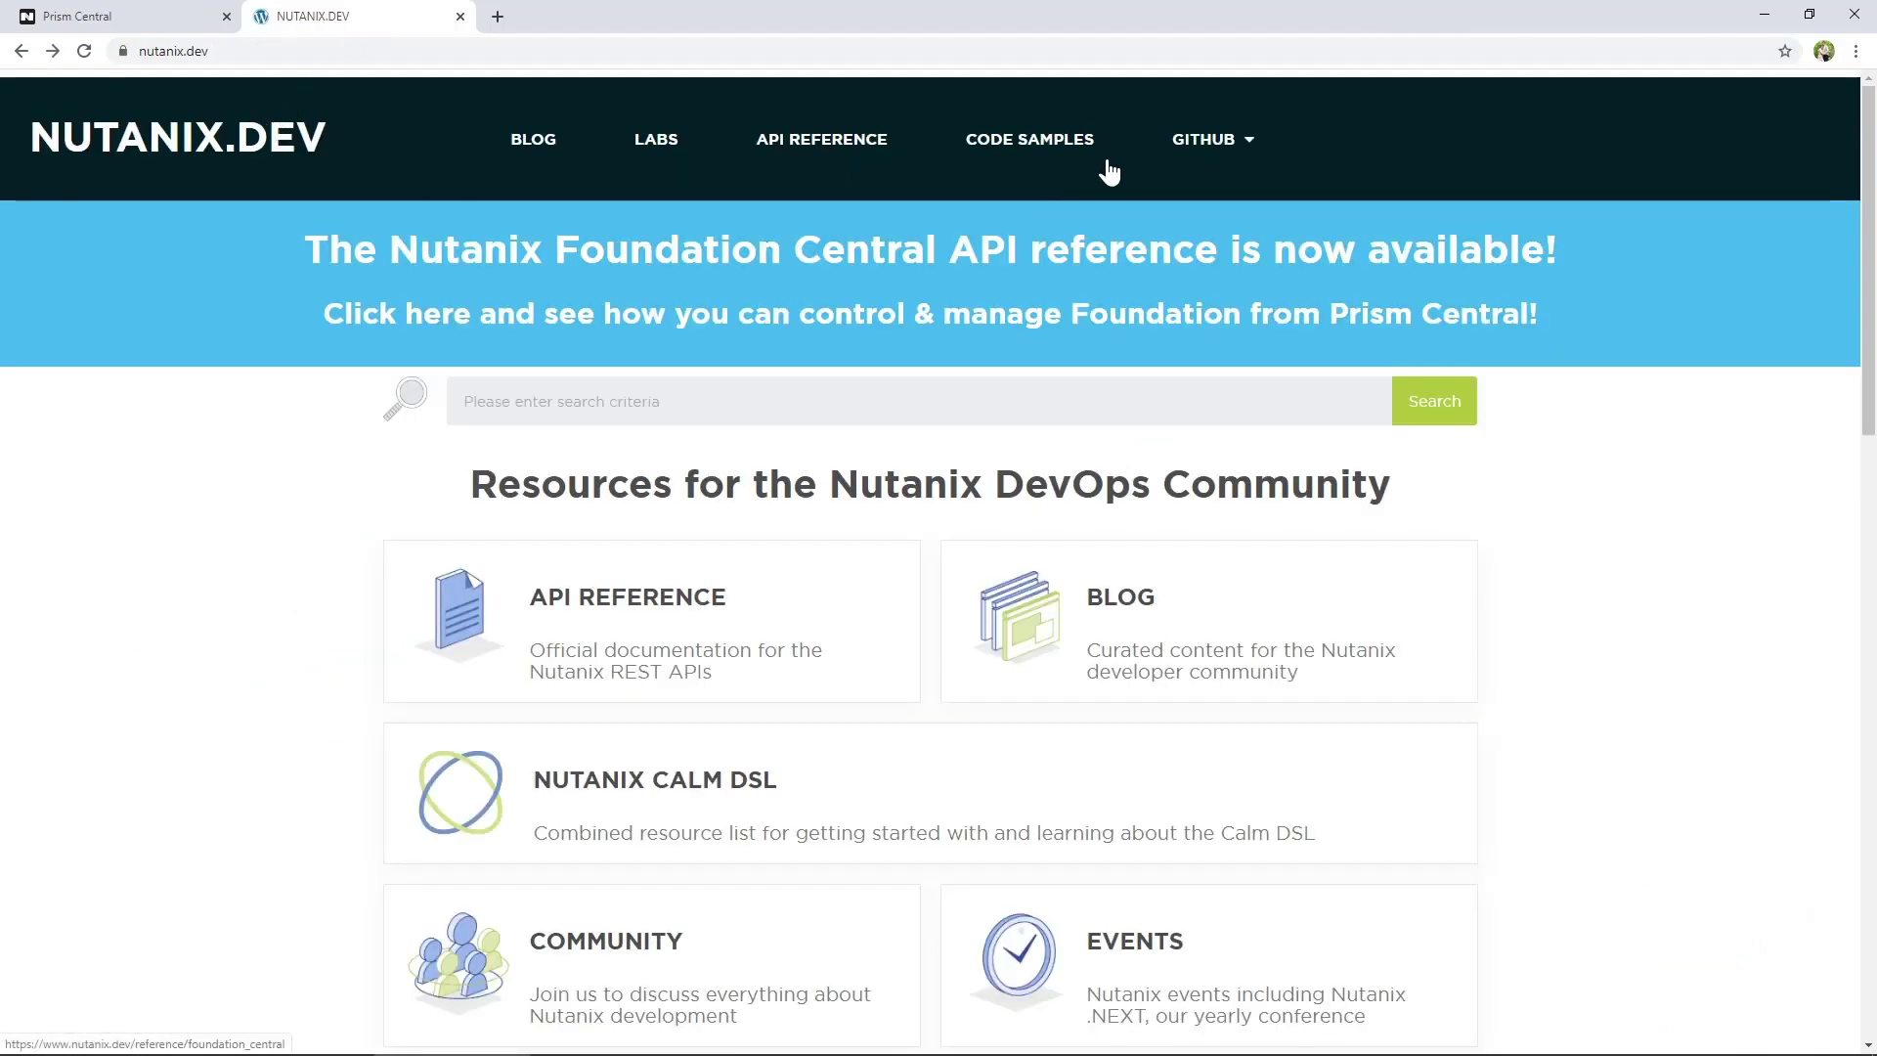
# Look over the Nutanix.dev developer resources page
pyautogui.moveTo(1195, 152)
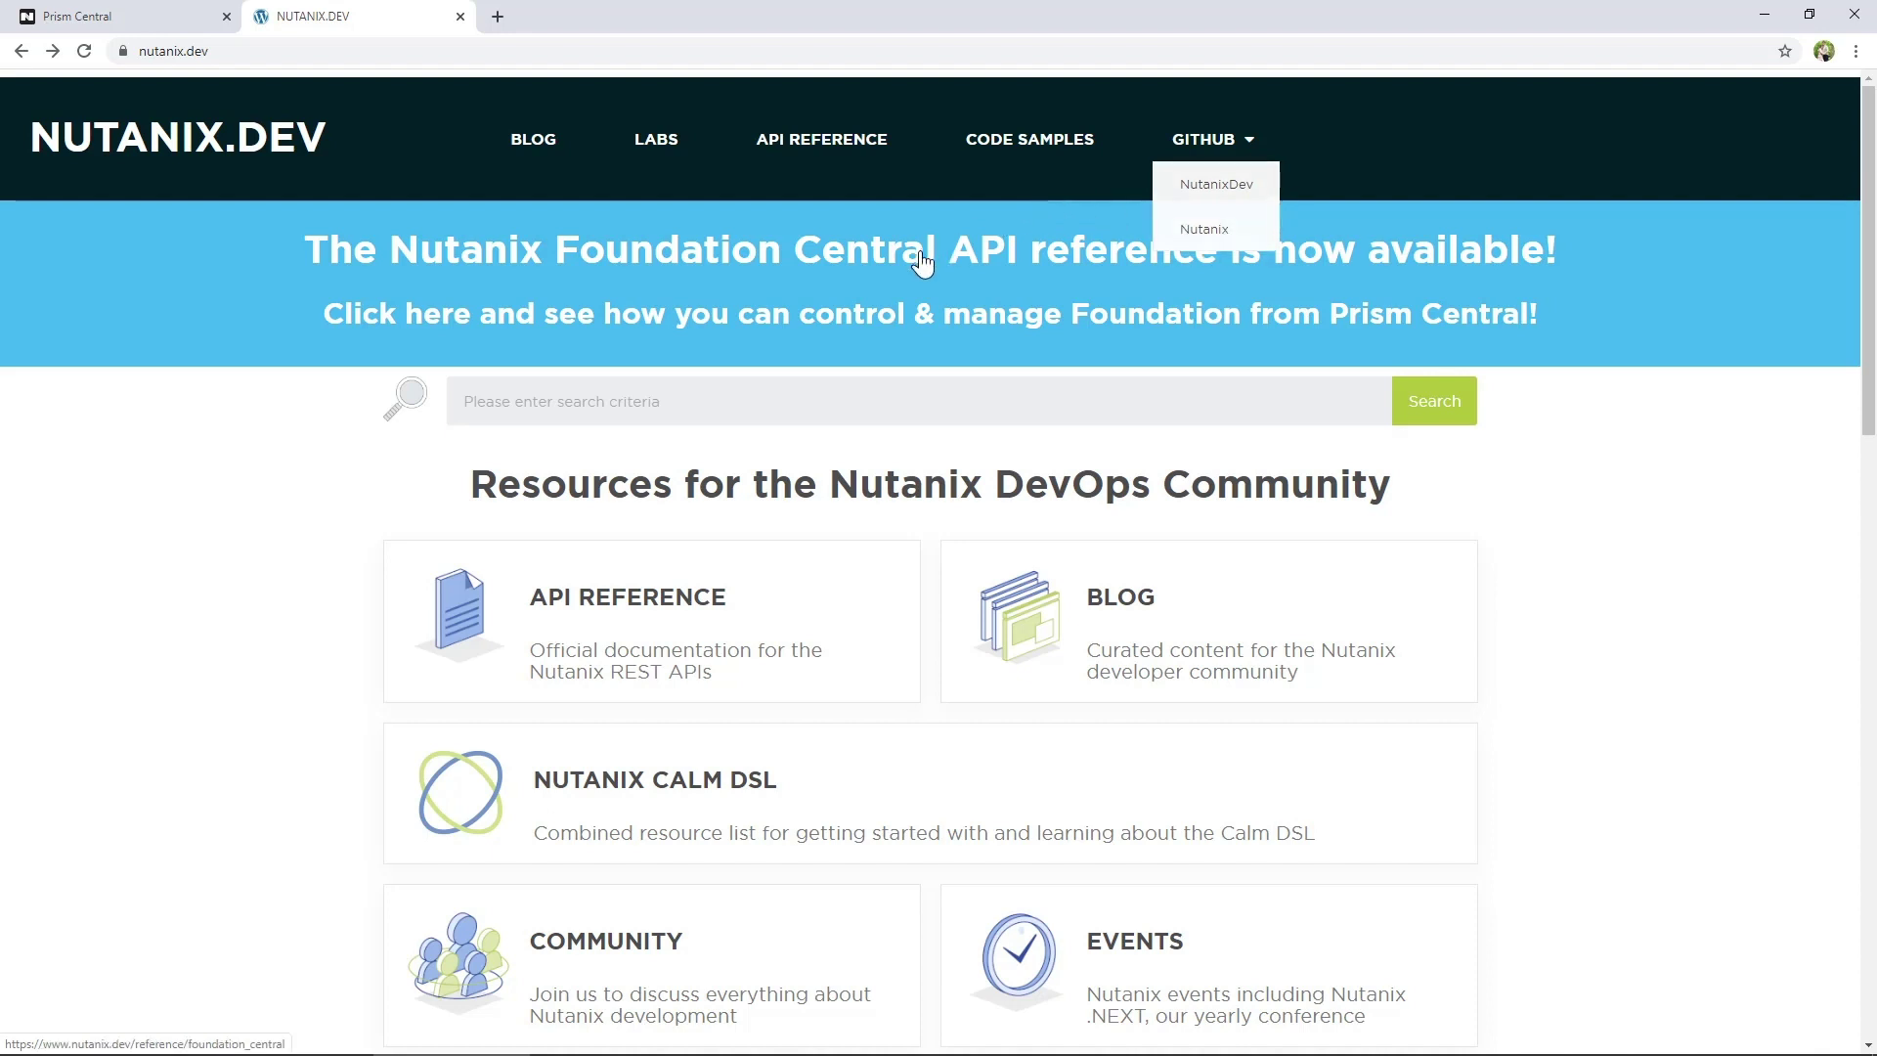
# Upload EraServerDeployment.json from the pasted folder path, prefixing its name with 'New'
pyautogui.click(96, 10)
pyautogui.click(306, 166)
pyautogui.click(463, 51)
pyautogui.hotkey('ctrl', 'v')
pyautogui.press('Return')
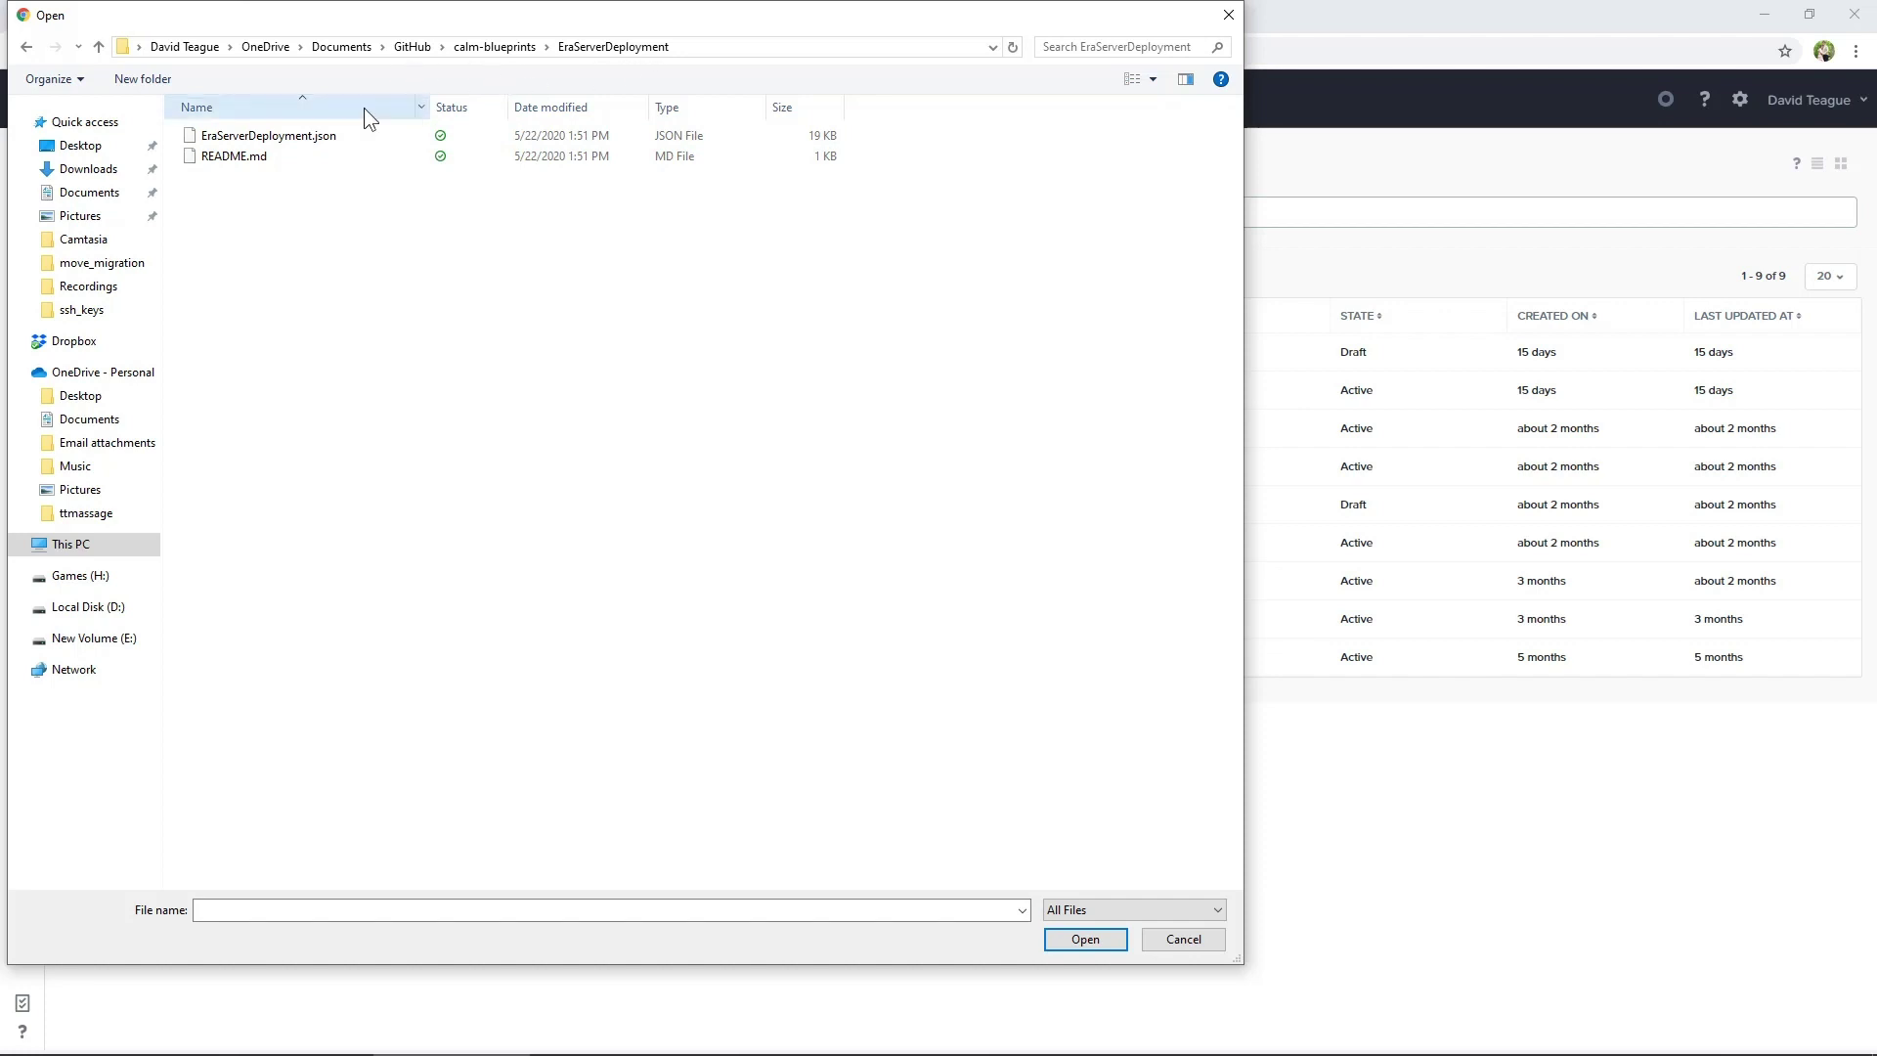
pyautogui.click(298, 142)
pyautogui.doubleClick(298, 142)
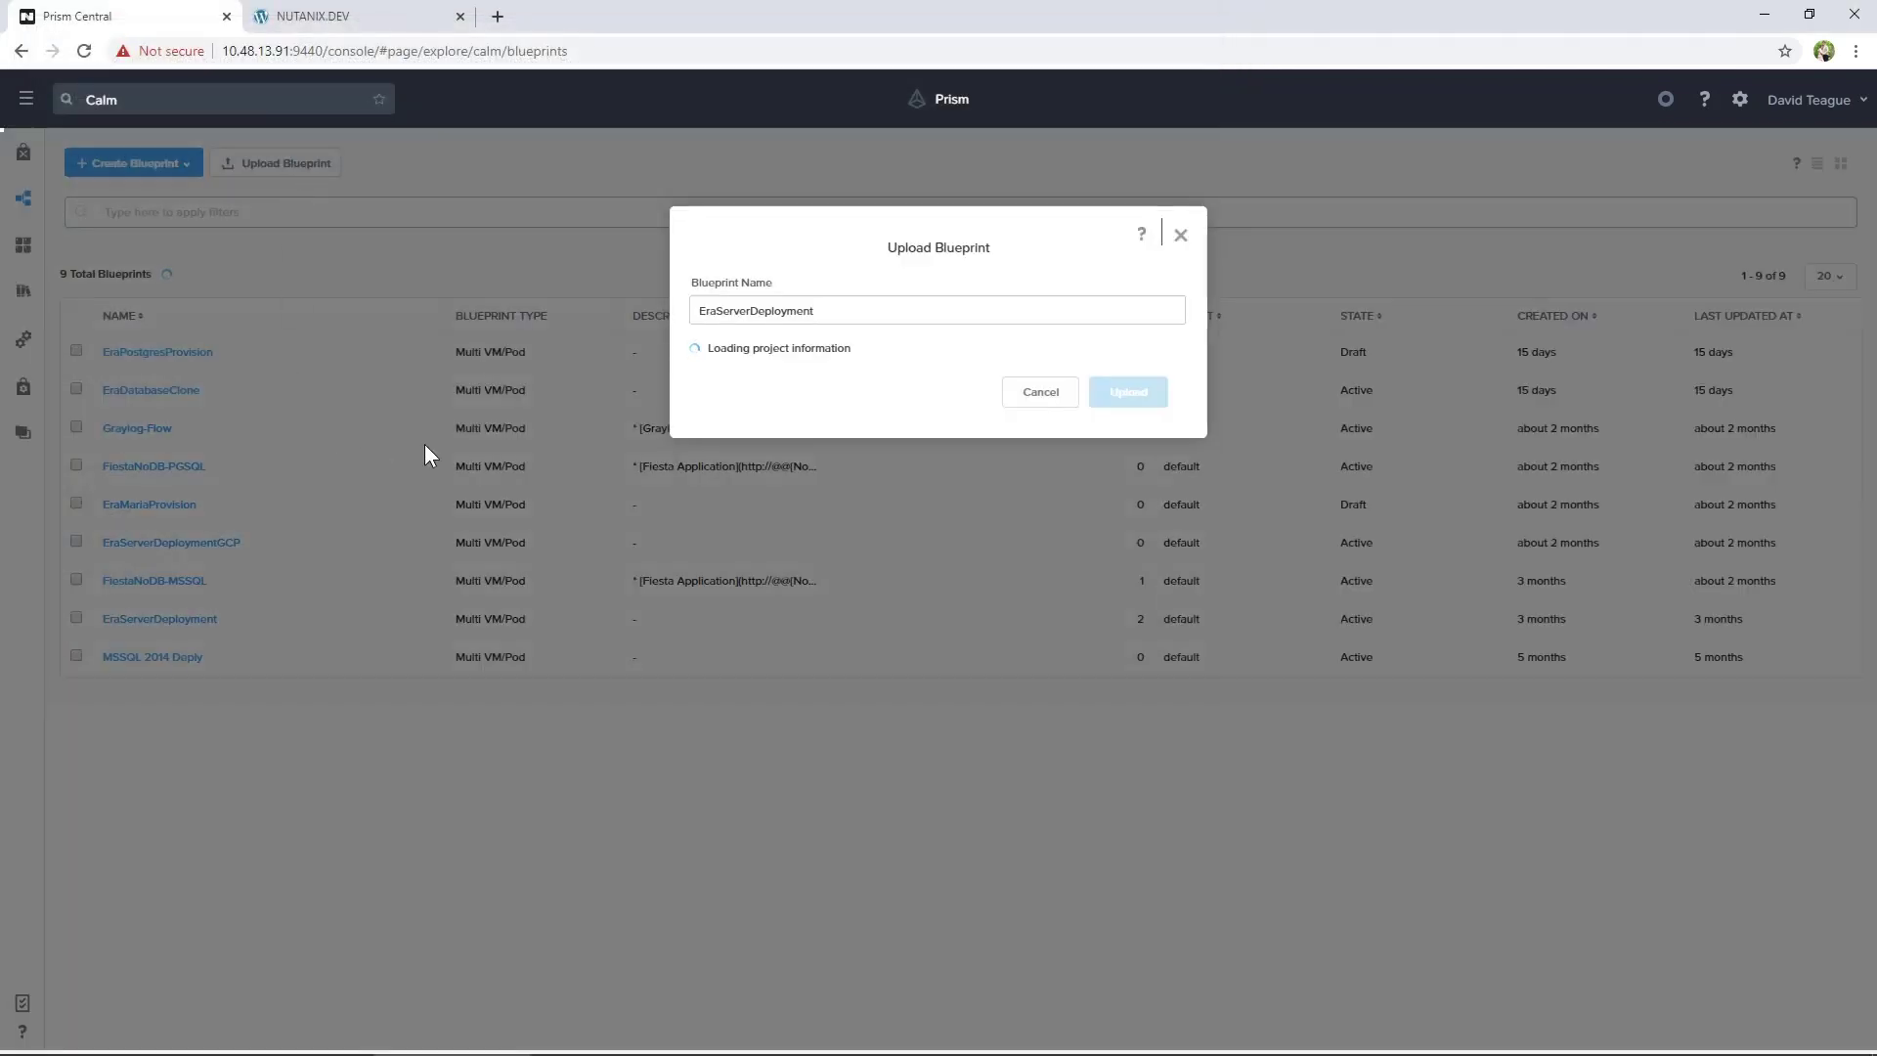
pyautogui.click(689, 310)
pyautogui.write('New')
pyautogui.press('Return')
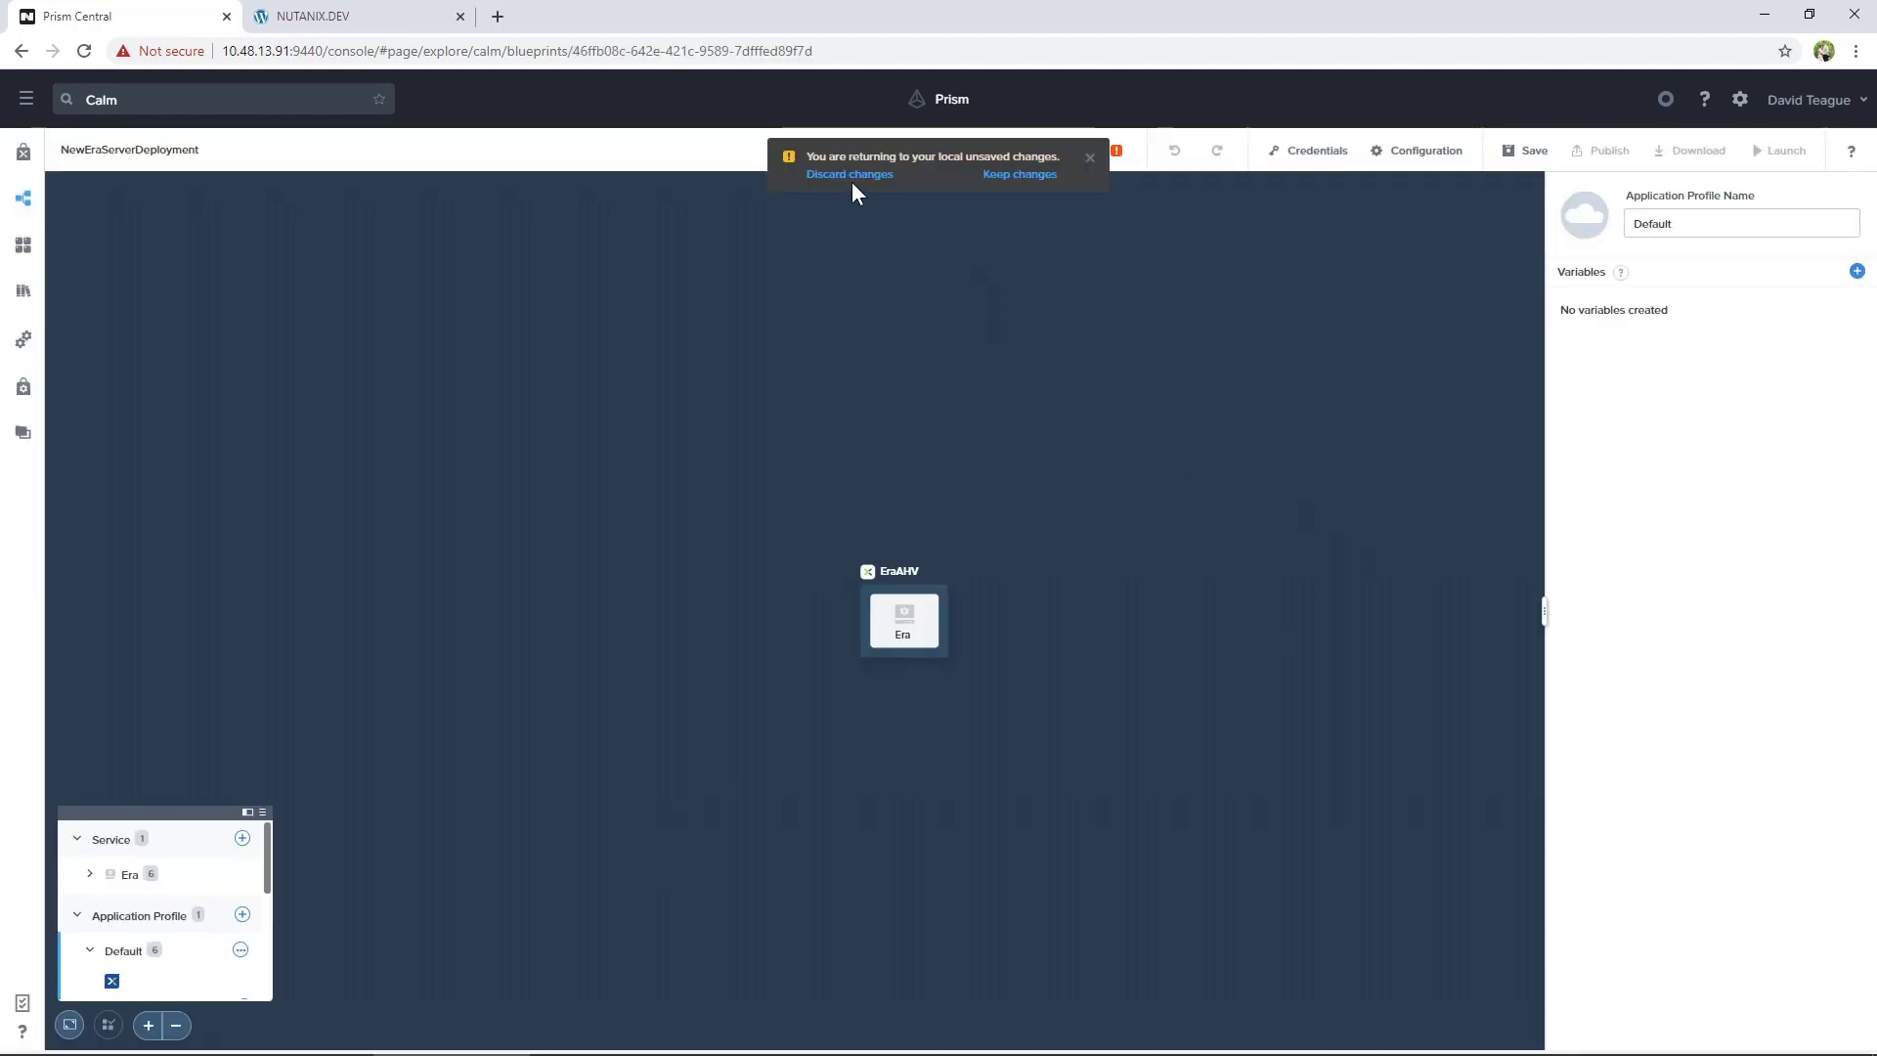
# Enter the EraAdmin password and the pe_creds administrator username and password
pyautogui.click(849, 176)
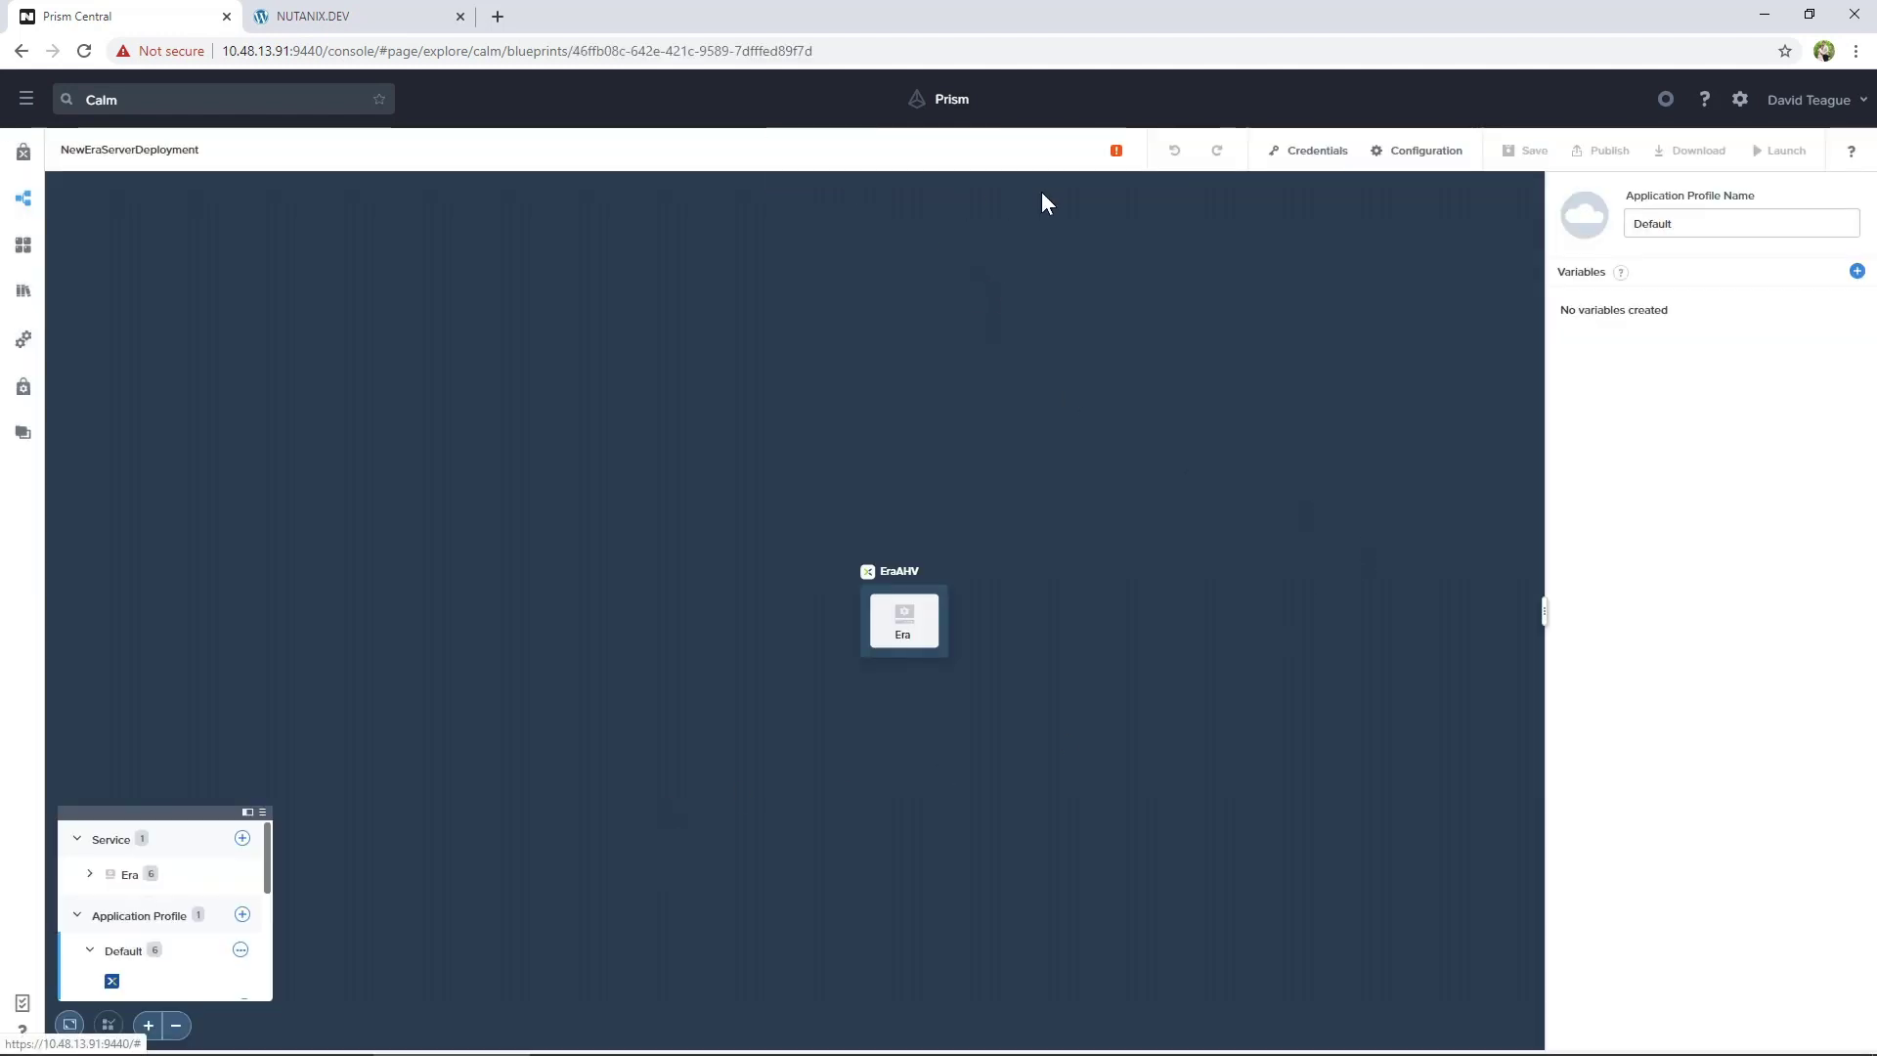
pyautogui.click(1117, 152)
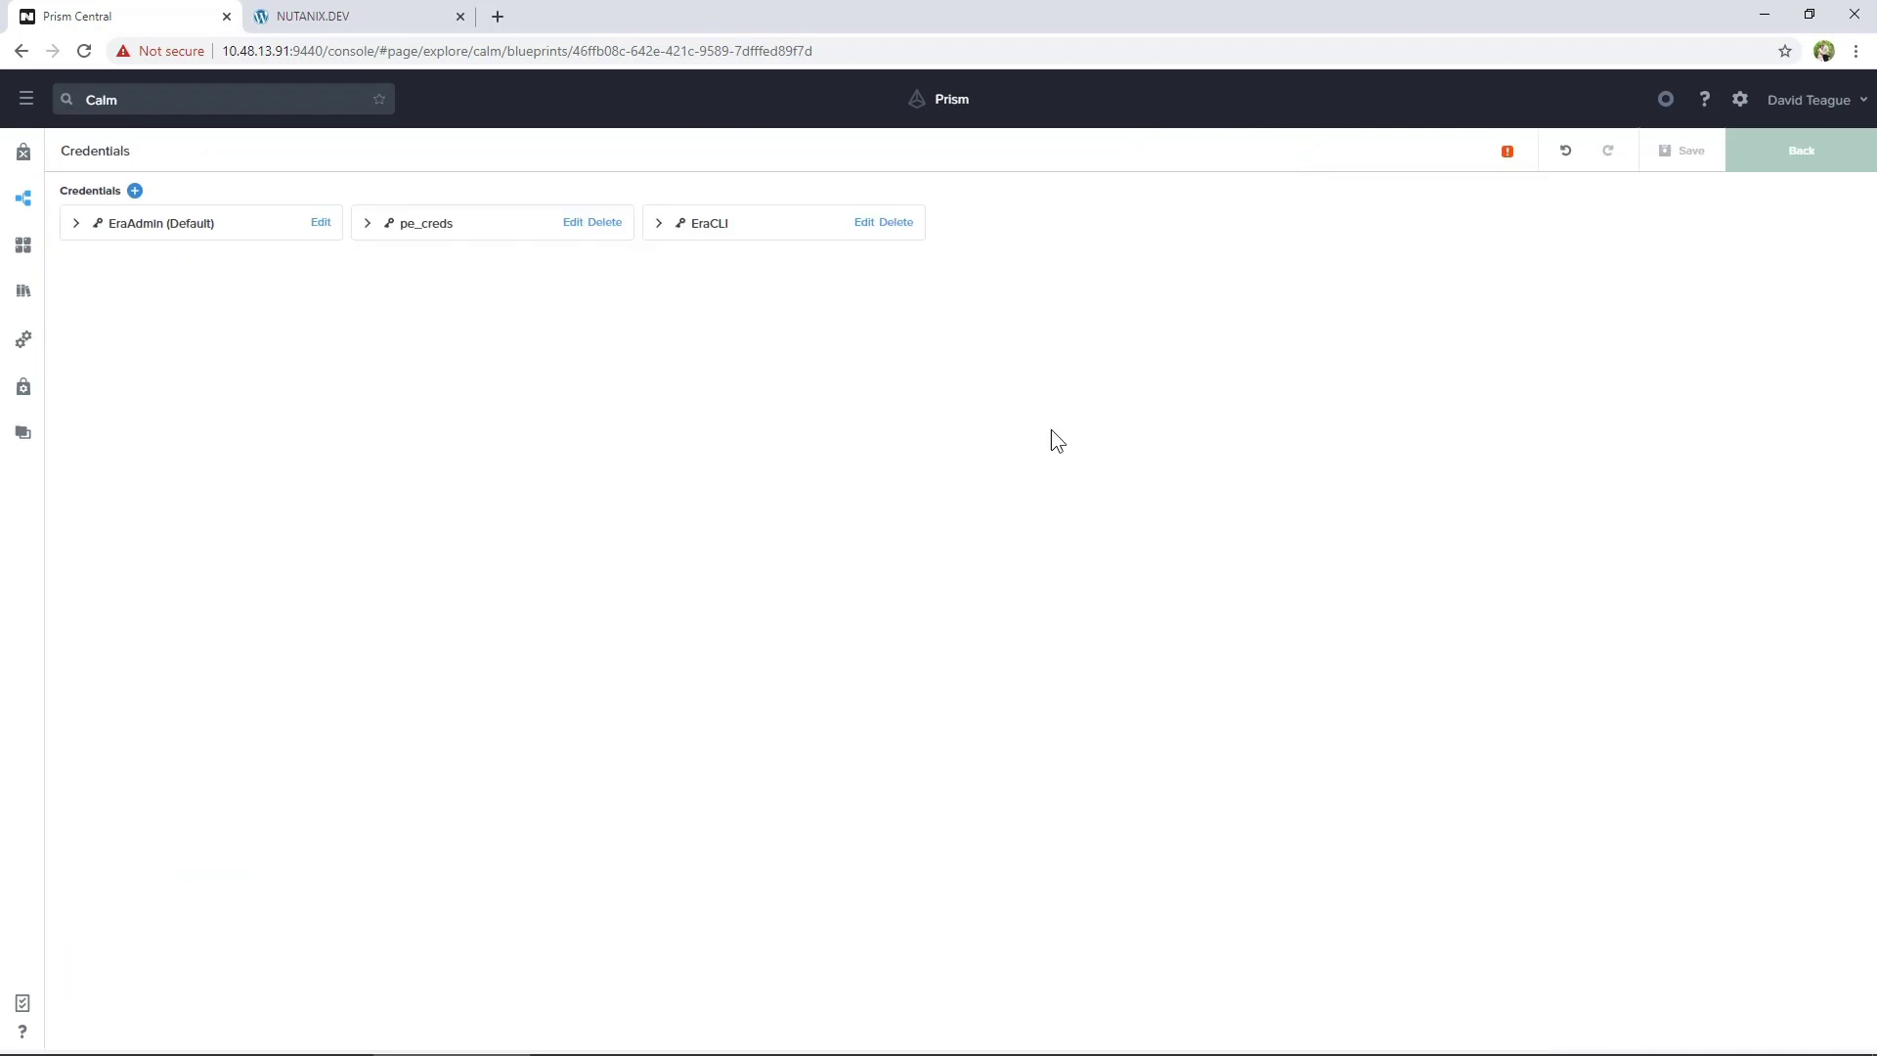
pyautogui.click(77, 224)
pyautogui.click(148, 475)
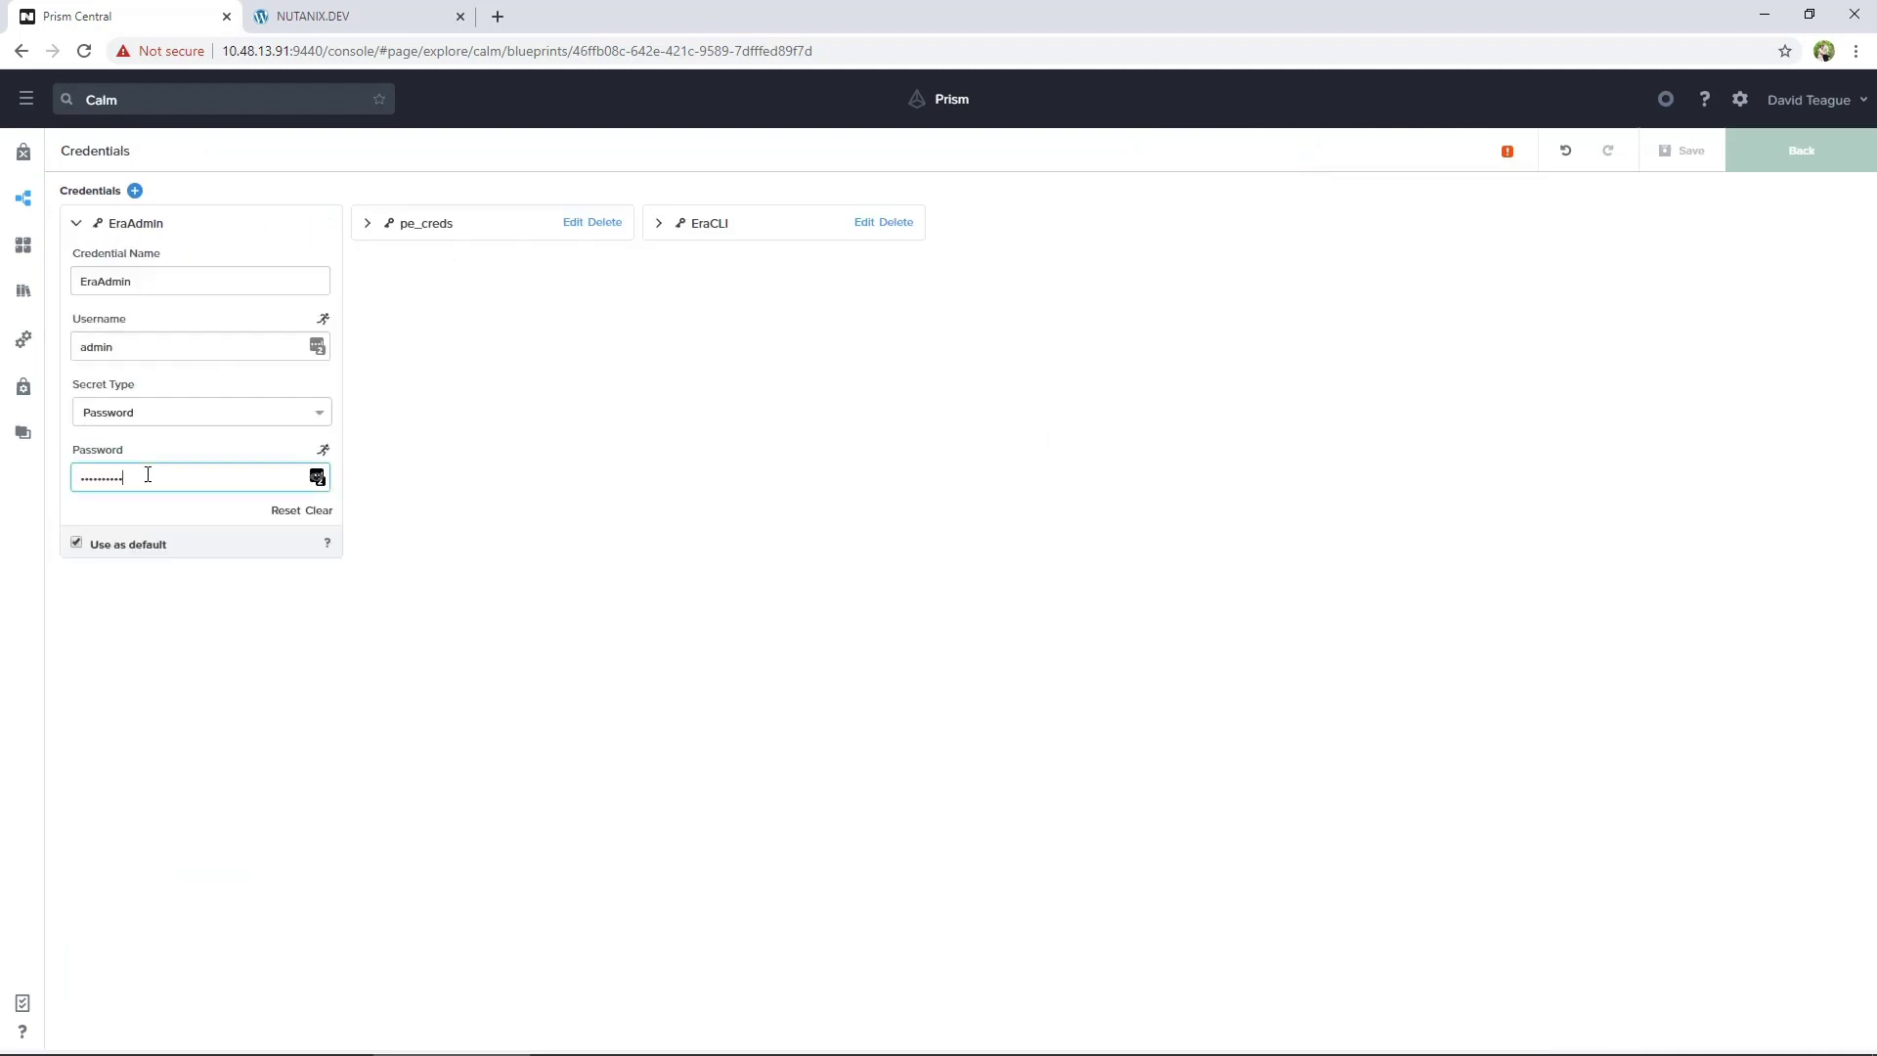
pyautogui.click(366, 222)
pyautogui.click(444, 349)
pyautogui.press('Tab')
pyautogui.press('Tab')
pyautogui.write('nutanix/4u')
# Load the EraCLI SSH private key and save the blueprint
pyautogui.click(658, 224)
pyautogui.click(903, 476)
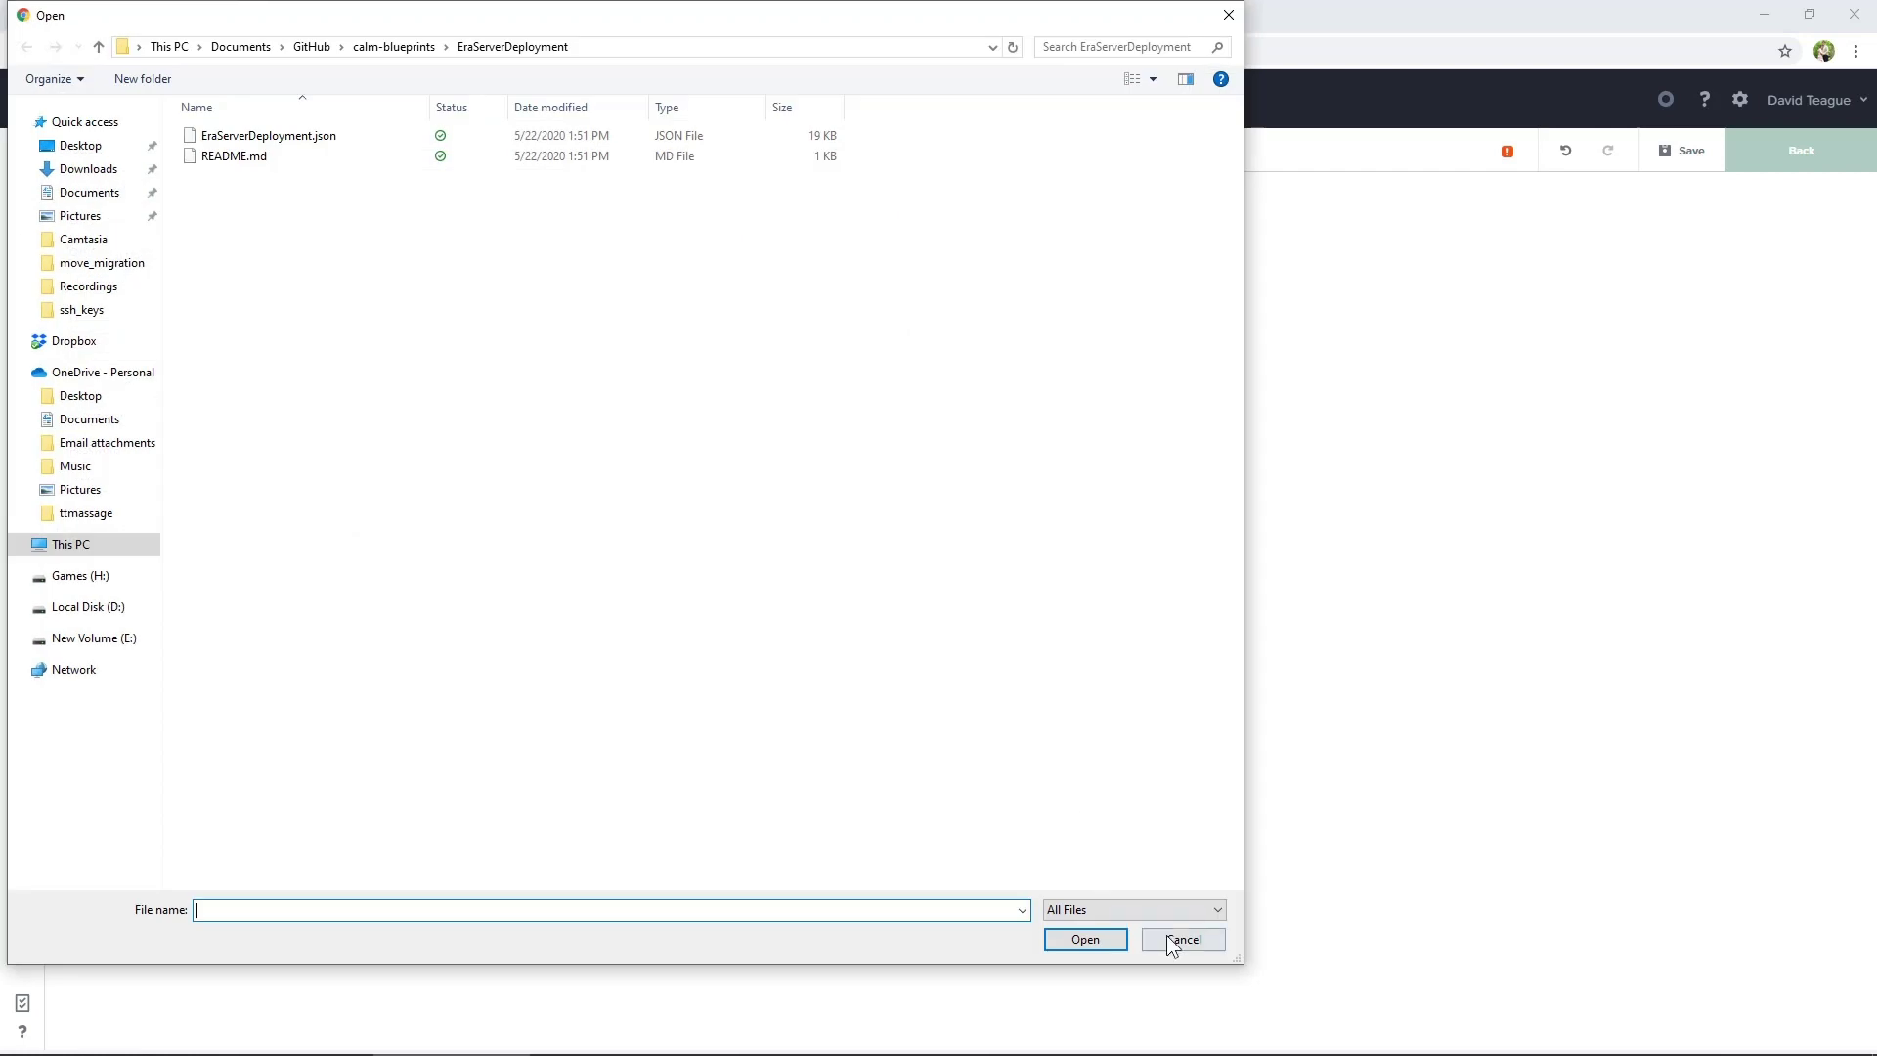
pyautogui.click(1085, 940)
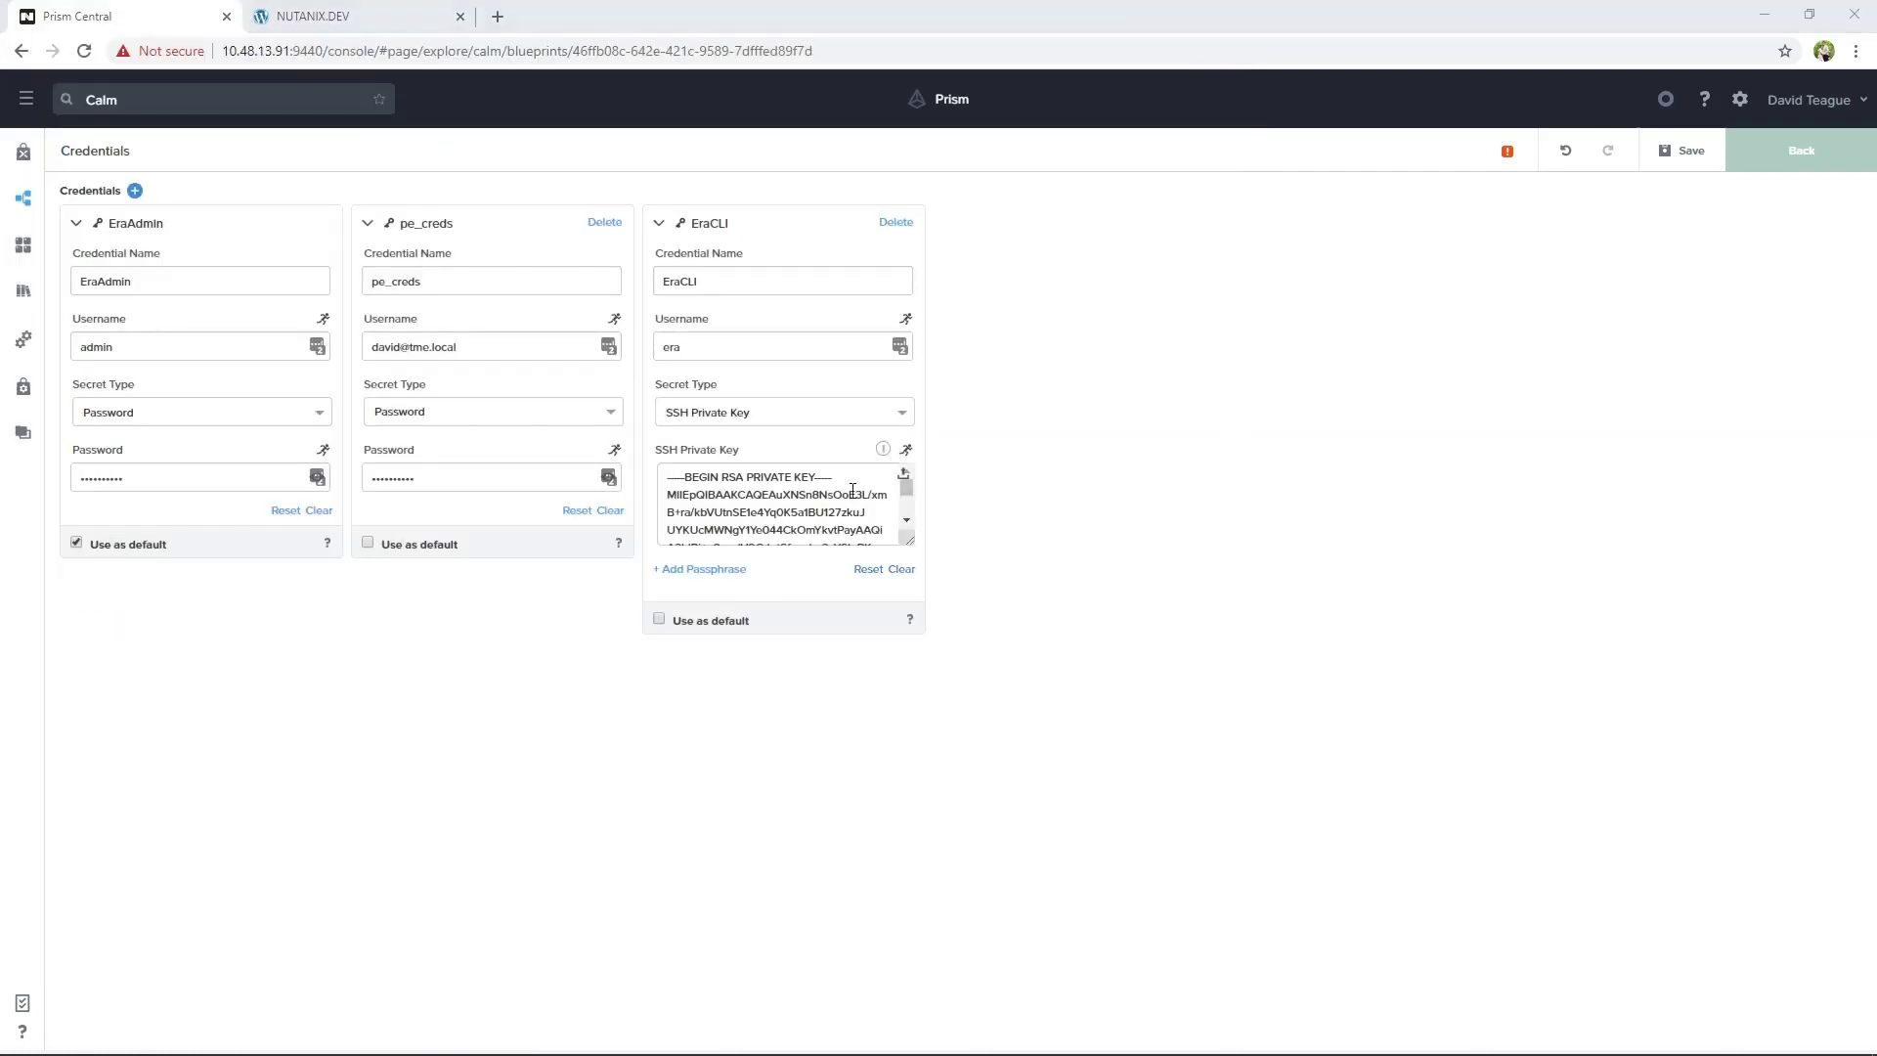
pyautogui.click(1682, 154)
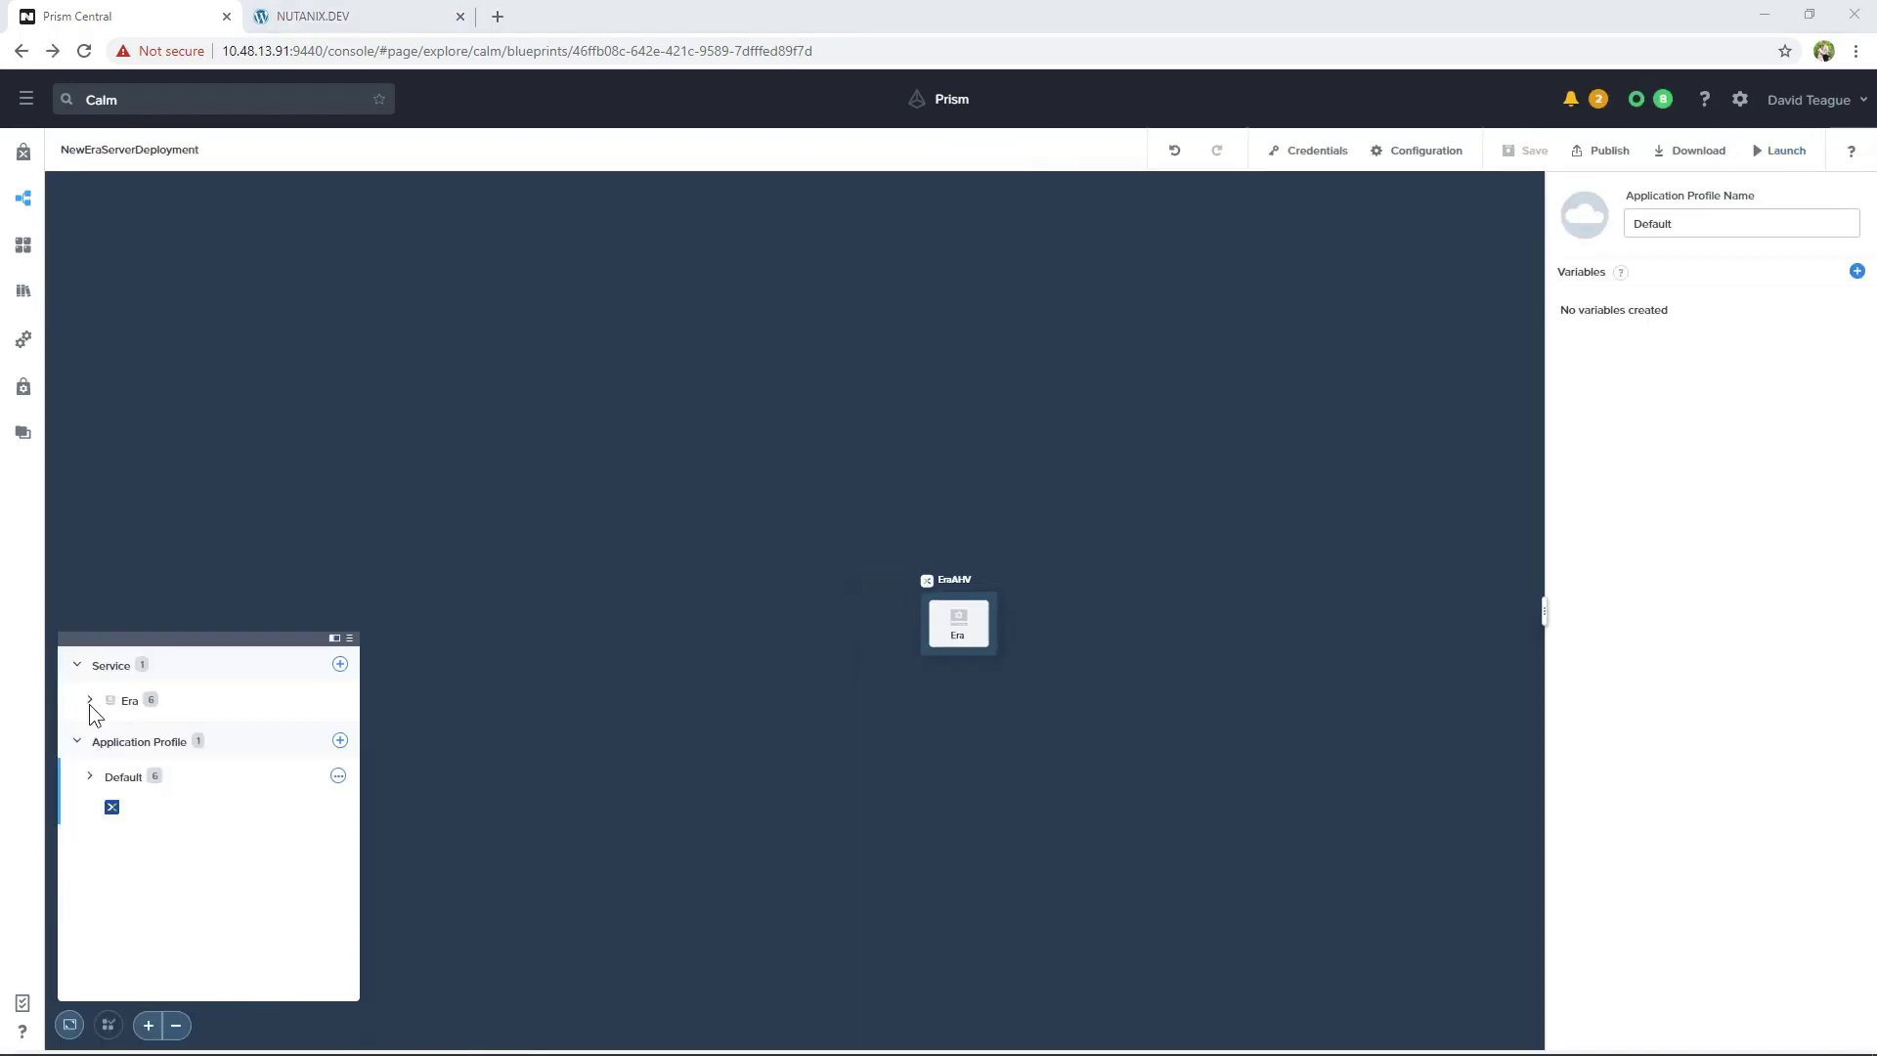
# Put the Era service's NIC 1 on VM_Network, pick the ERA 1.2.1.1 image, and save
pyautogui.click(91, 701)
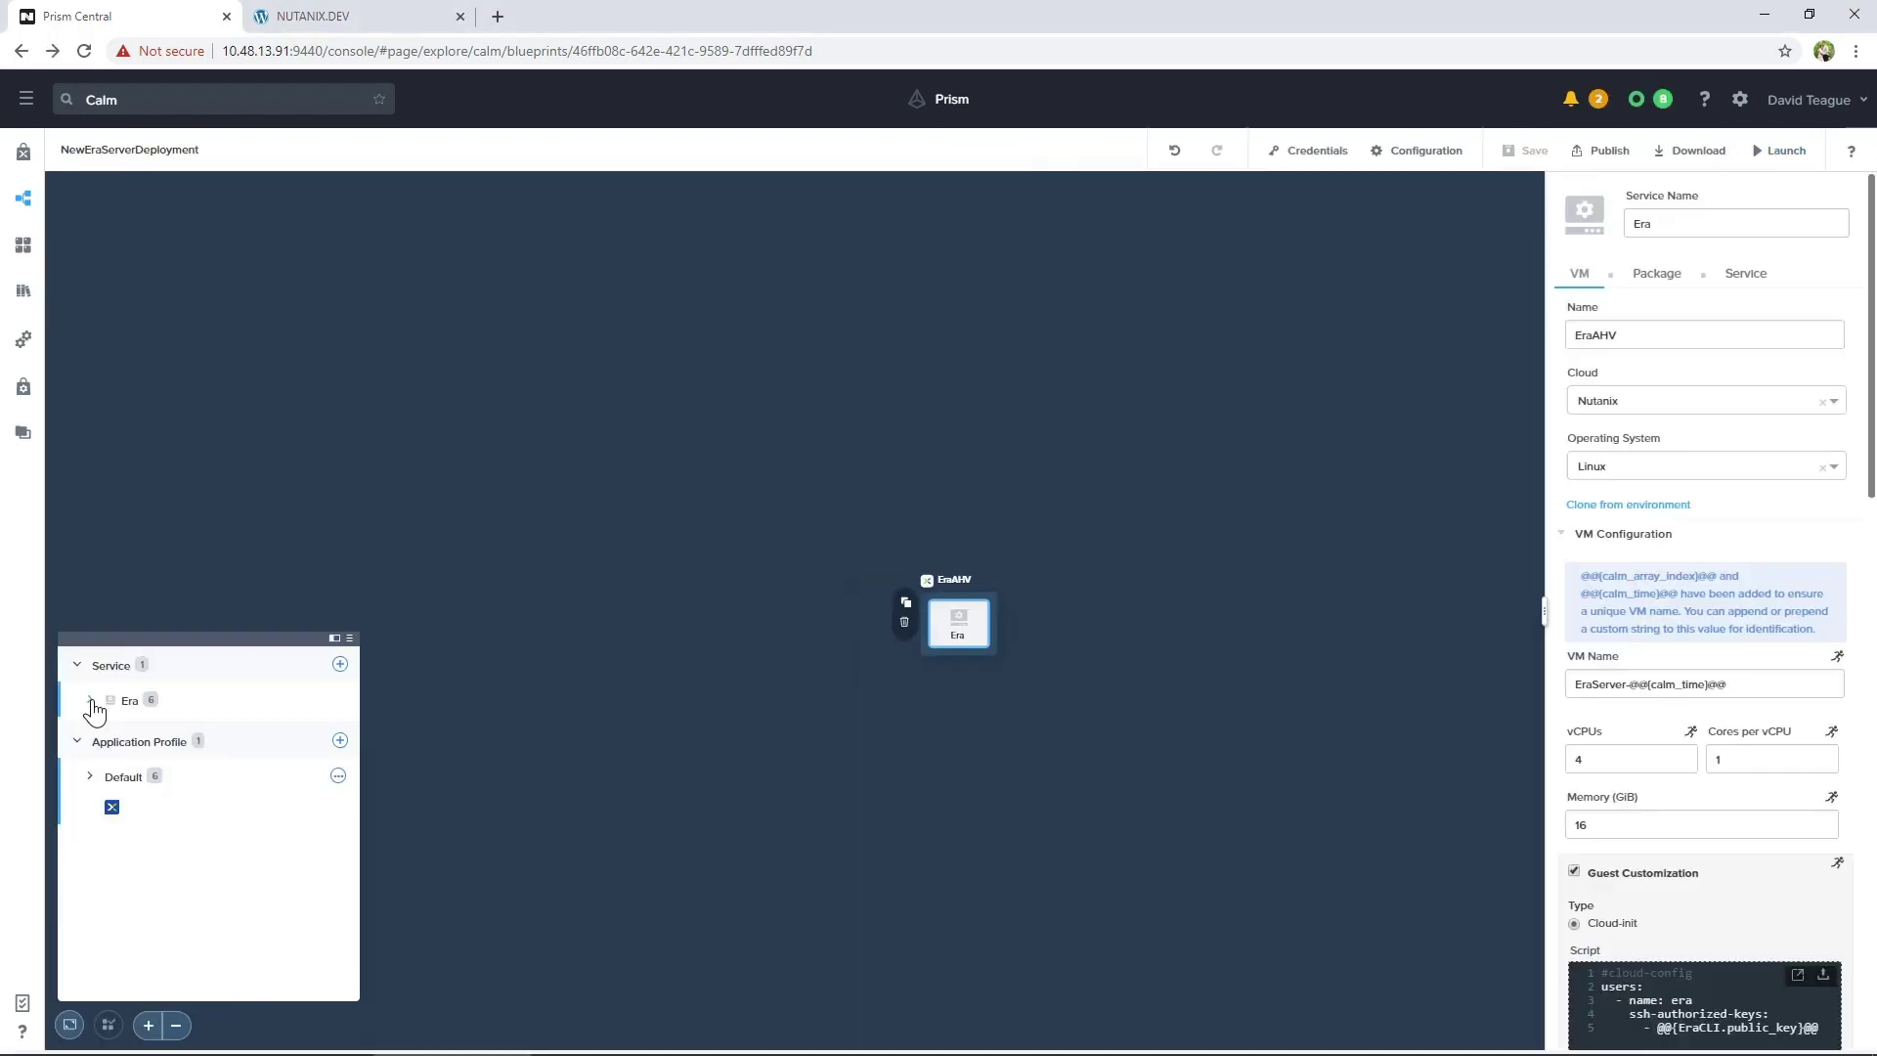
pyautogui.scroll(-7, 1708, 558)
pyautogui.scroll(-8, 1701, 559)
pyautogui.click(1662, 516)
pyautogui.click(1662, 552)
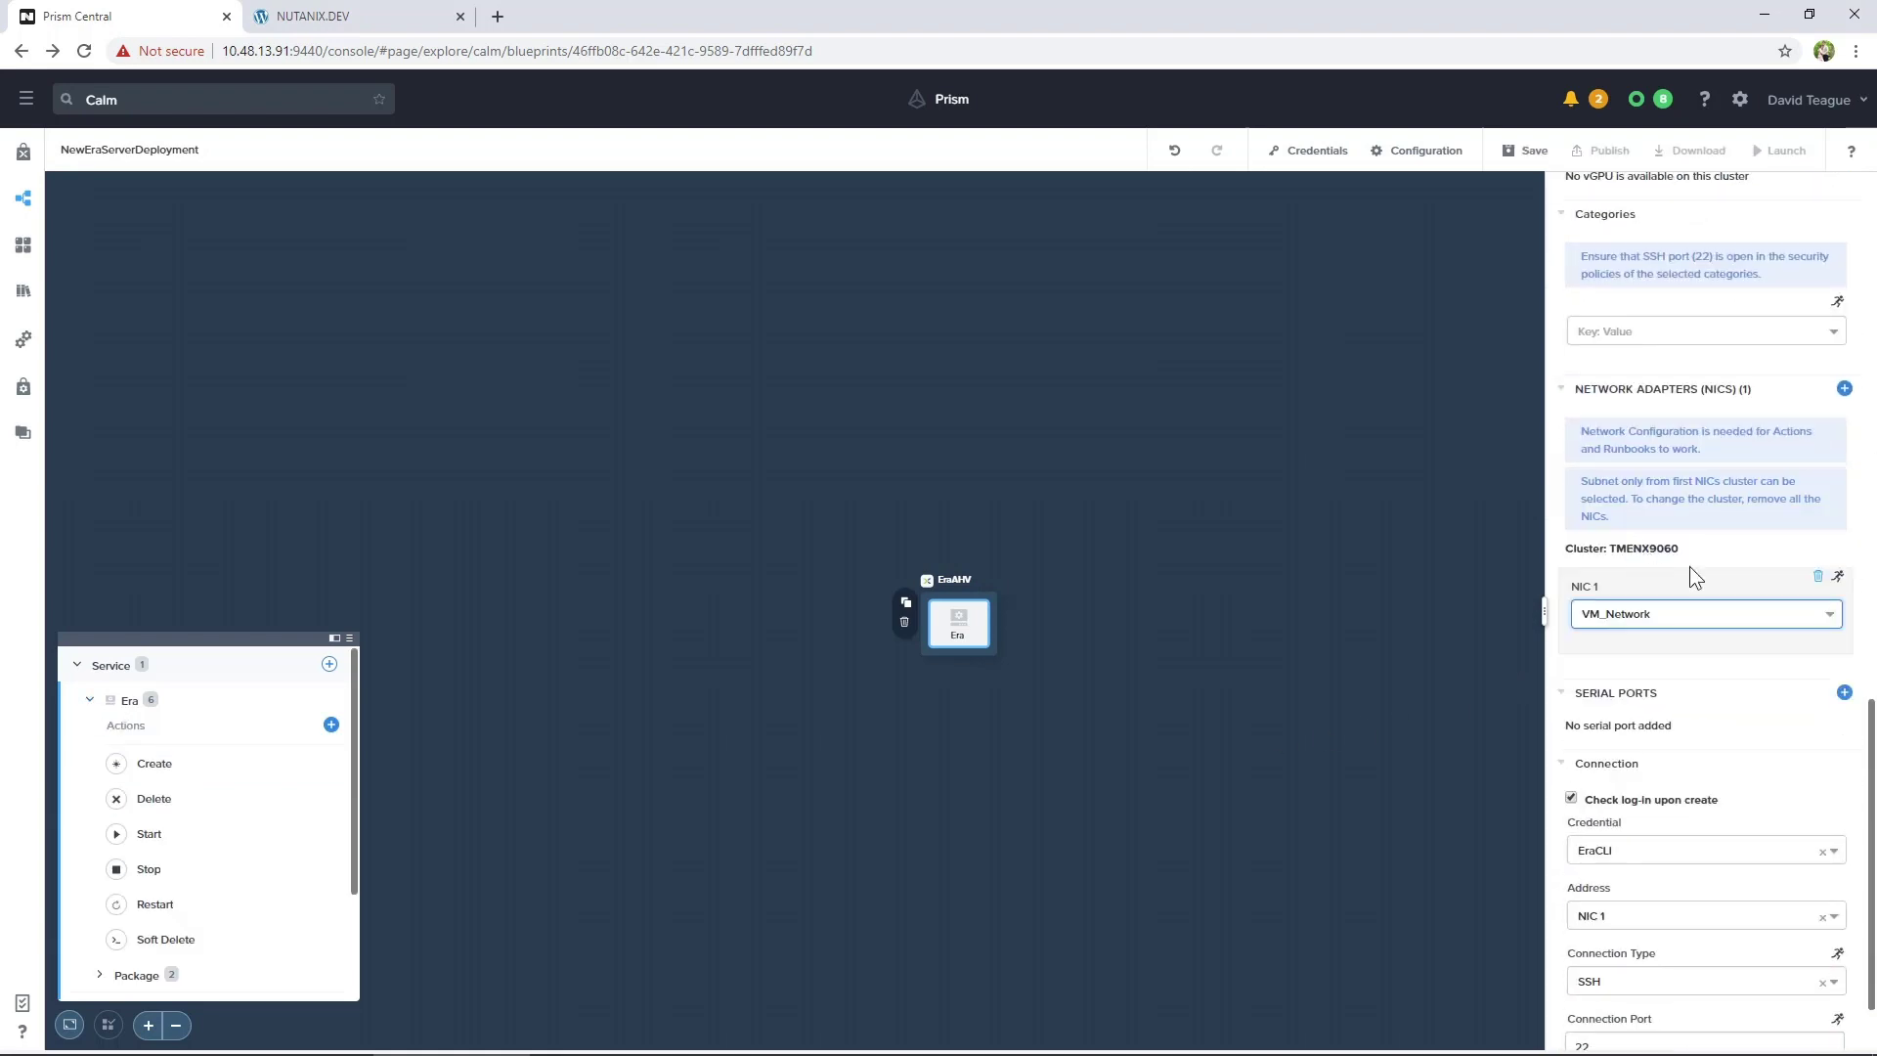
pyautogui.scroll(8, 1682, 719)
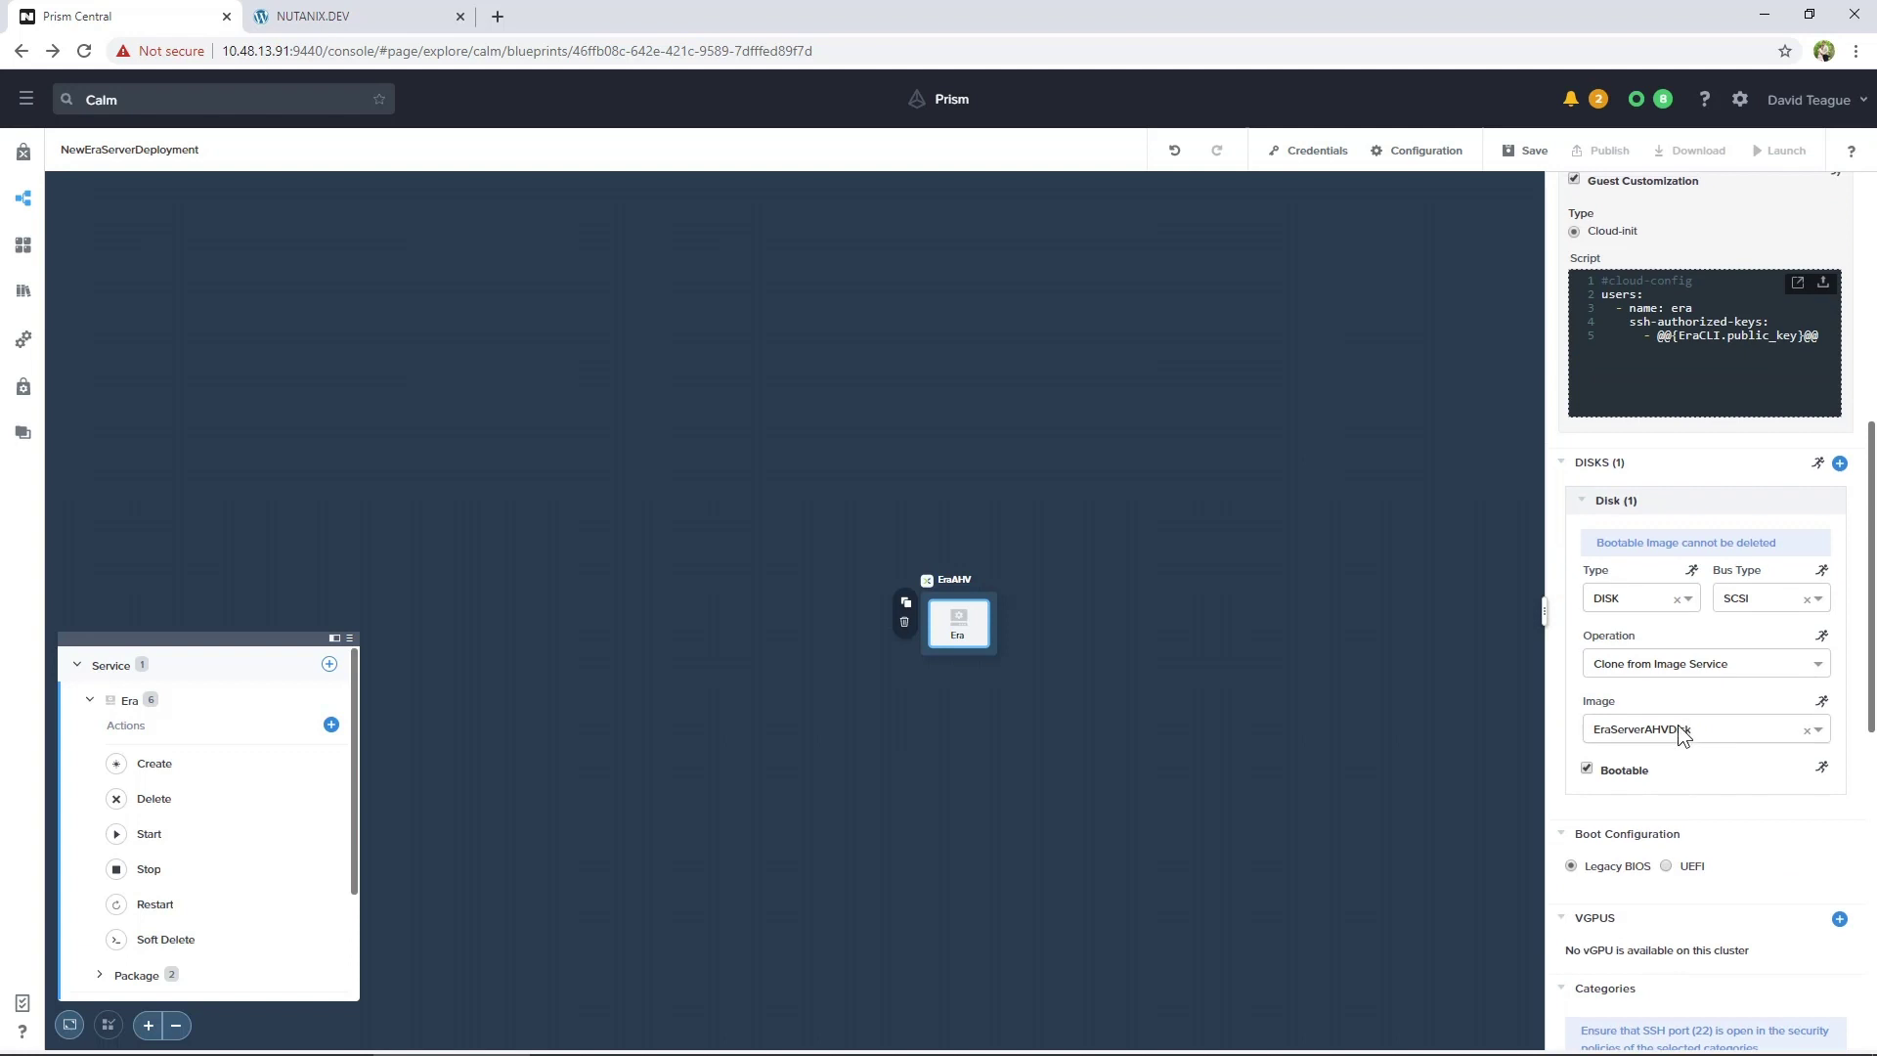
pyautogui.click(1679, 729)
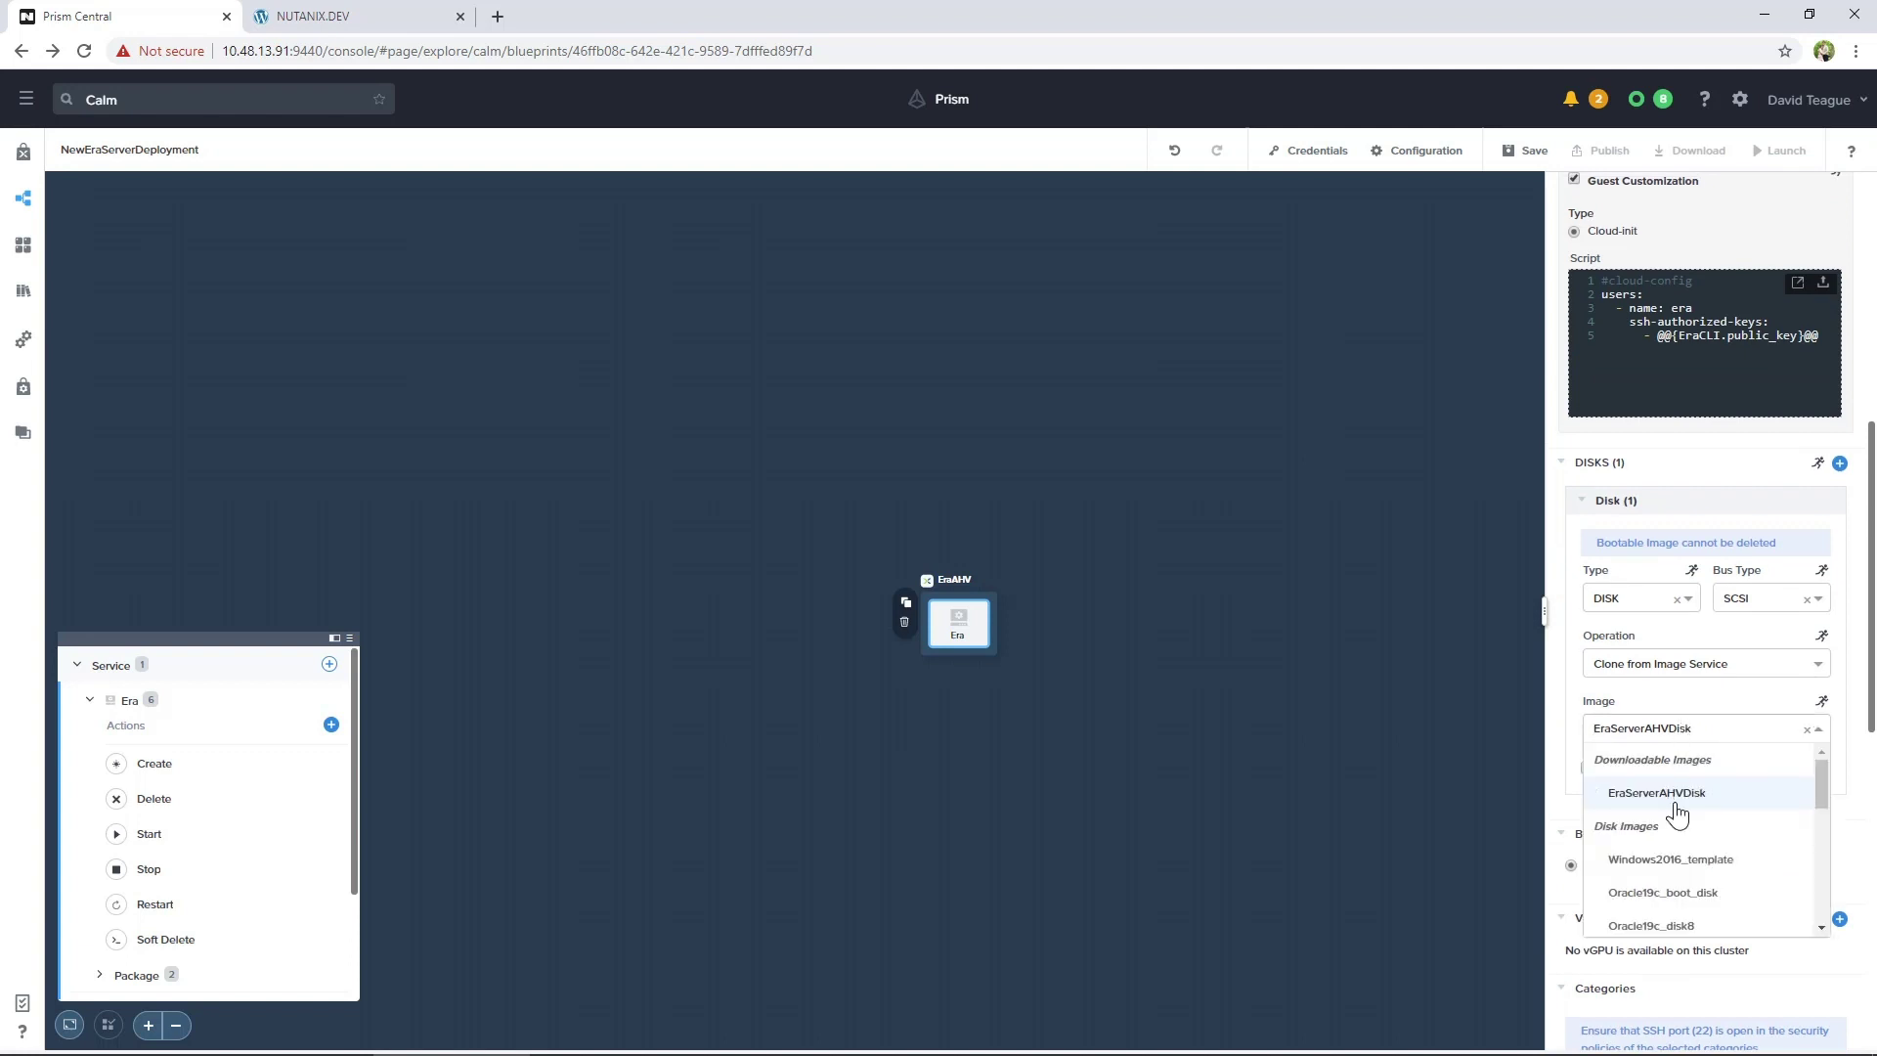
pyautogui.scroll(-10, 1677, 813)
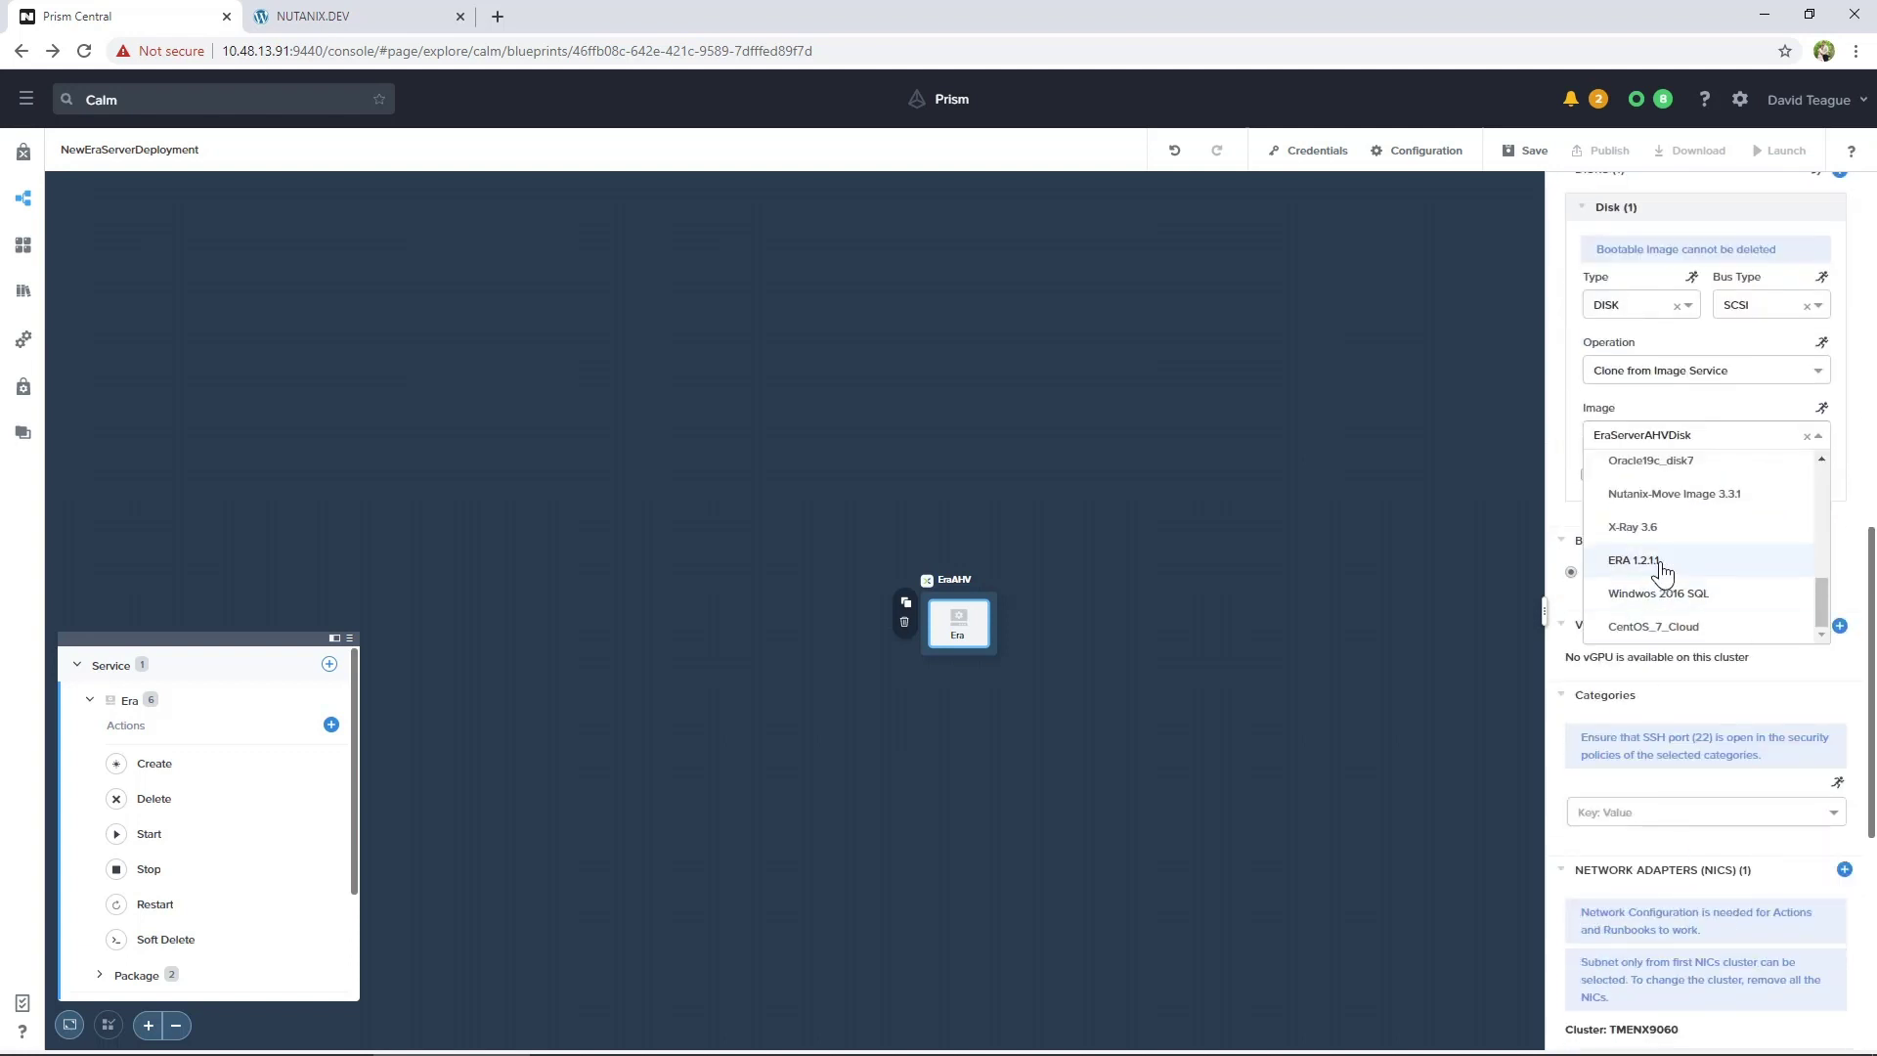
pyautogui.click(1662, 560)
pyautogui.click(1522, 150)
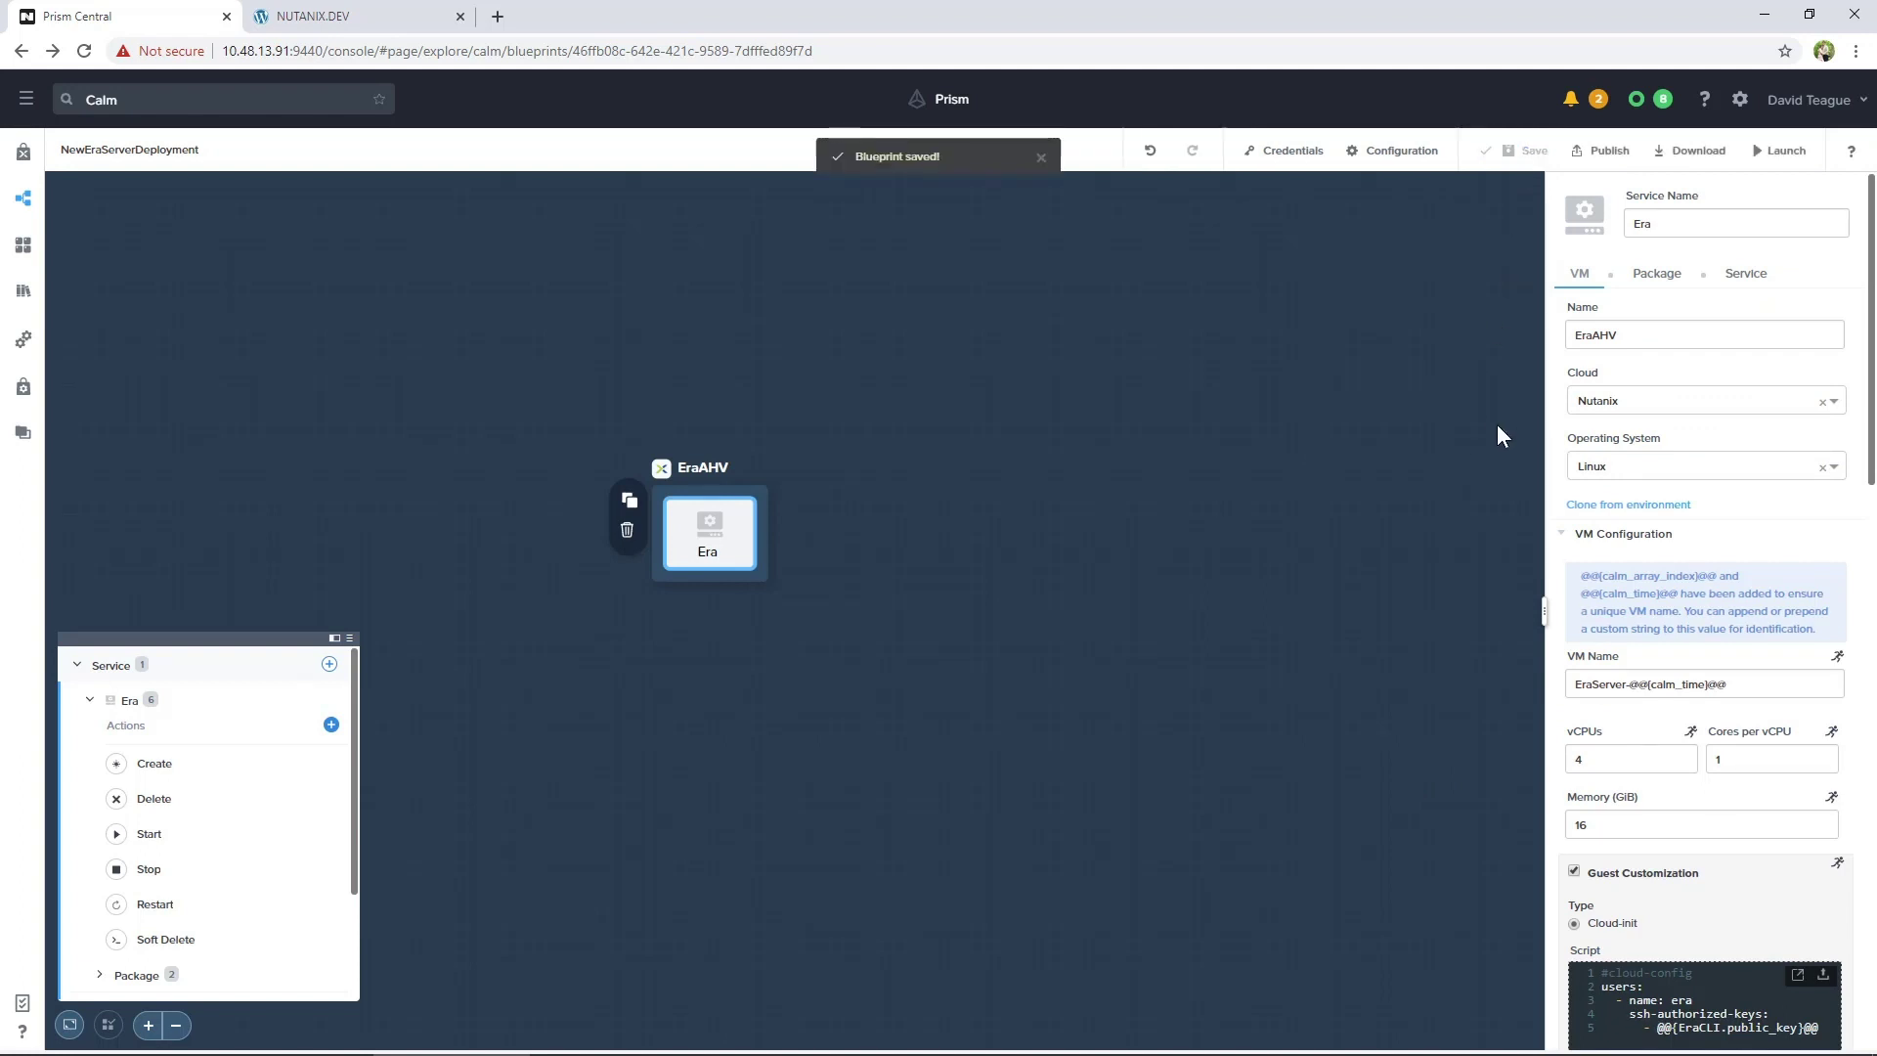
# Launch the NewEraServerDeployment blueprint as application ERA-NEWServer so it starts provisioning
pyautogui.click(1797, 155)
pyautogui.write('ERA-NE')
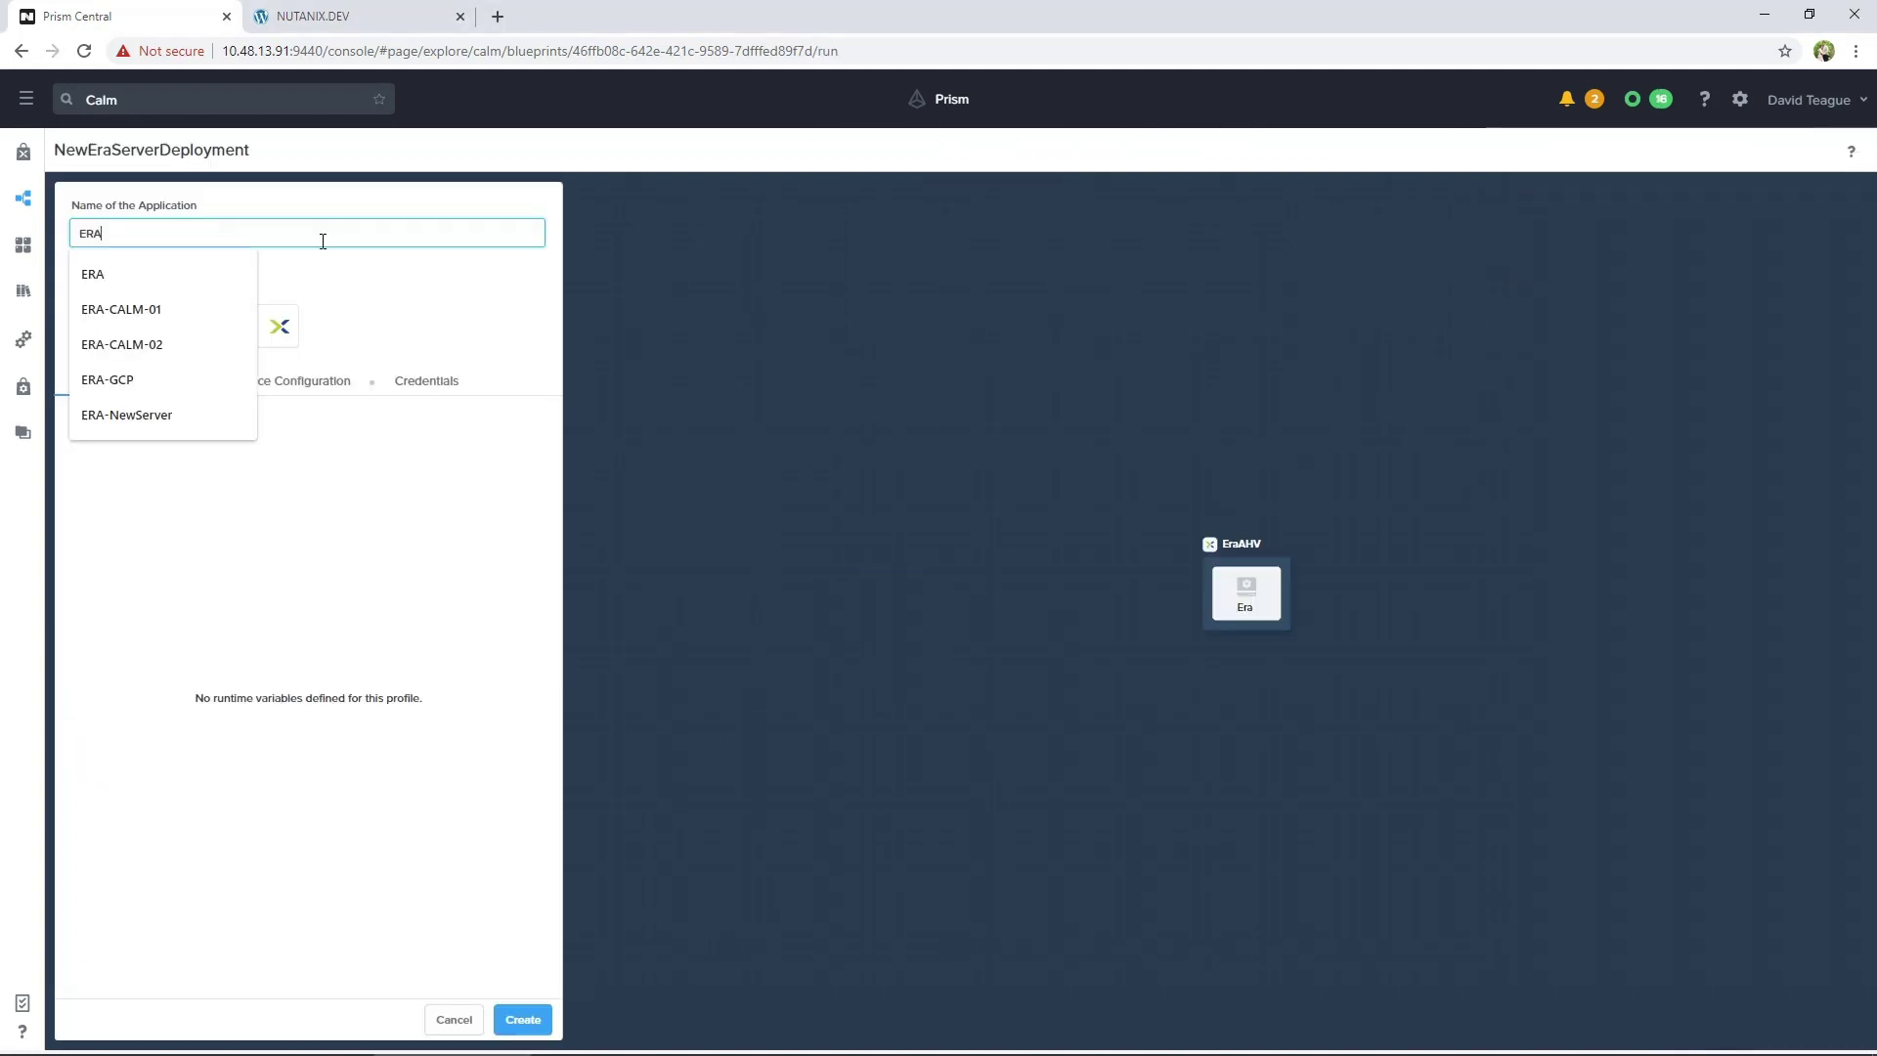
pyautogui.write('WServer')
pyautogui.click(519, 1020)
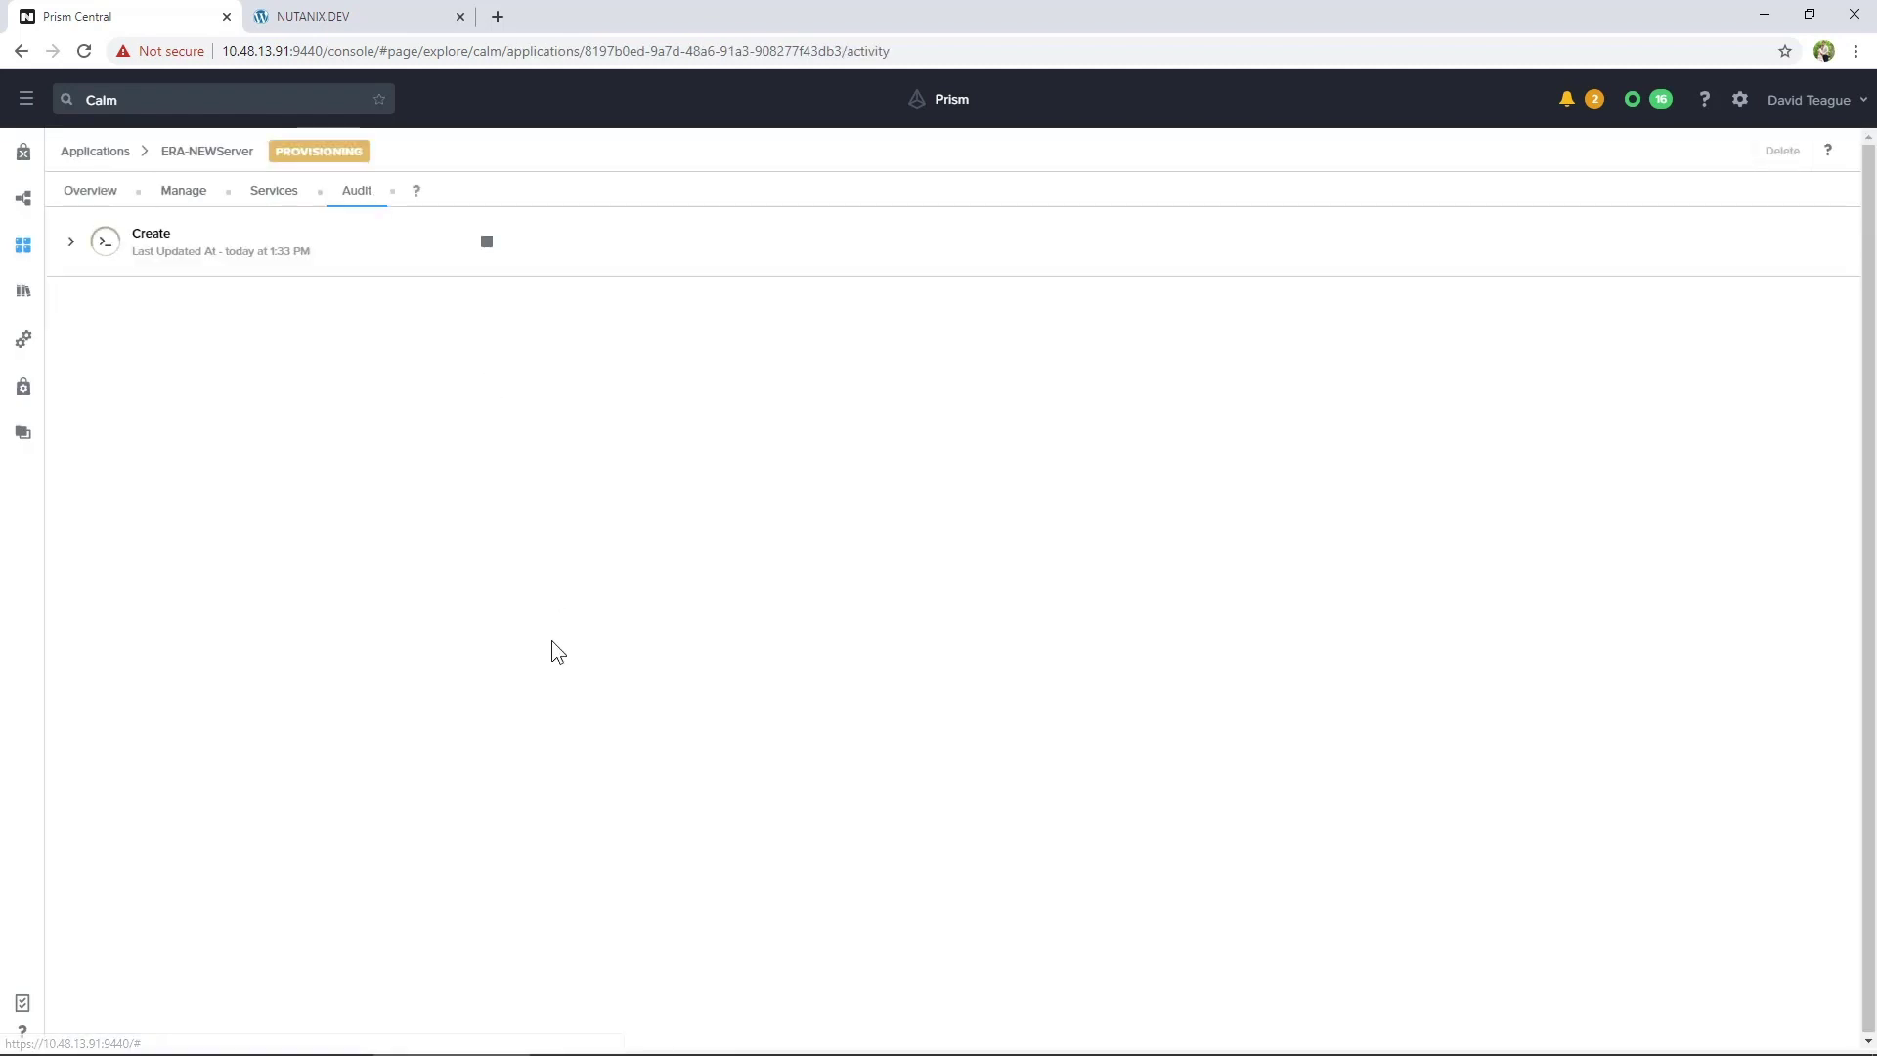
# Review the Create run and Era service VM, then open 10.48.13.166 past the certificate warning
pyautogui.click(71, 240)
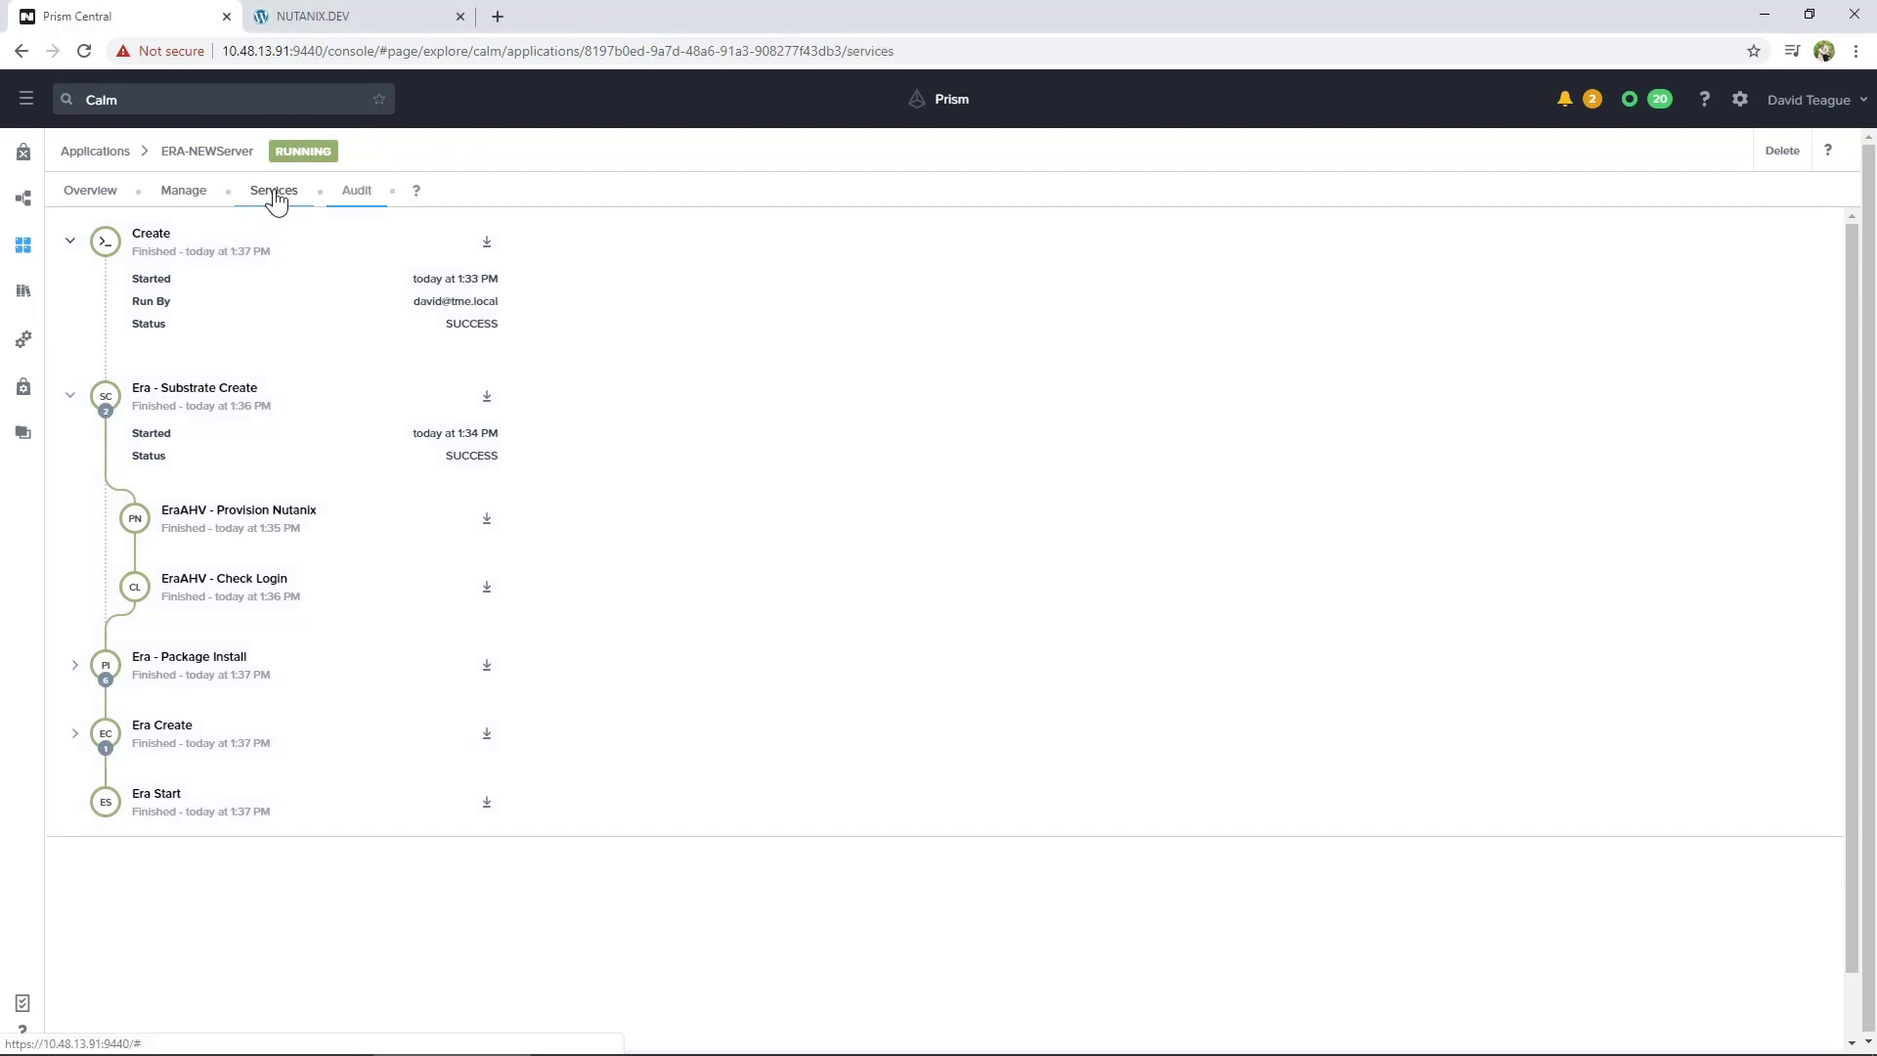
pyautogui.click(275, 192)
pyautogui.click(125, 316)
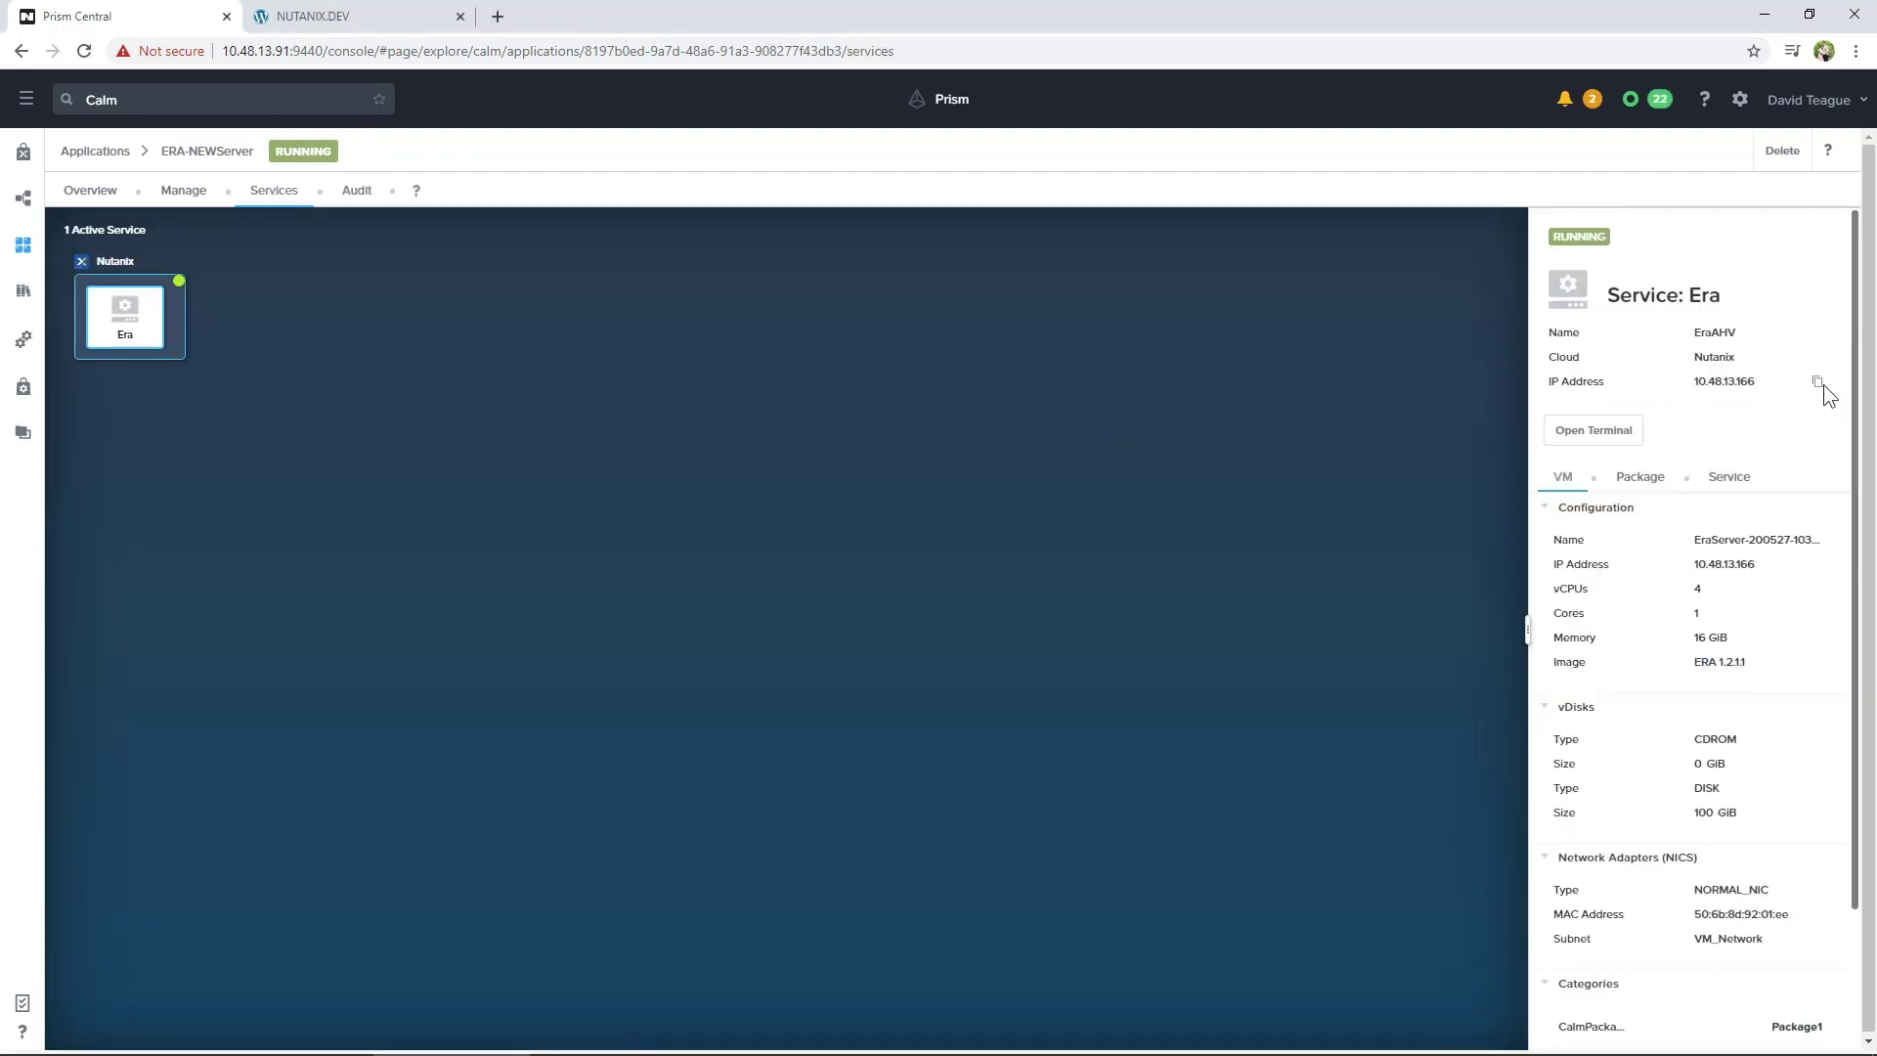
pyautogui.click(1818, 382)
pyautogui.click(692, 598)
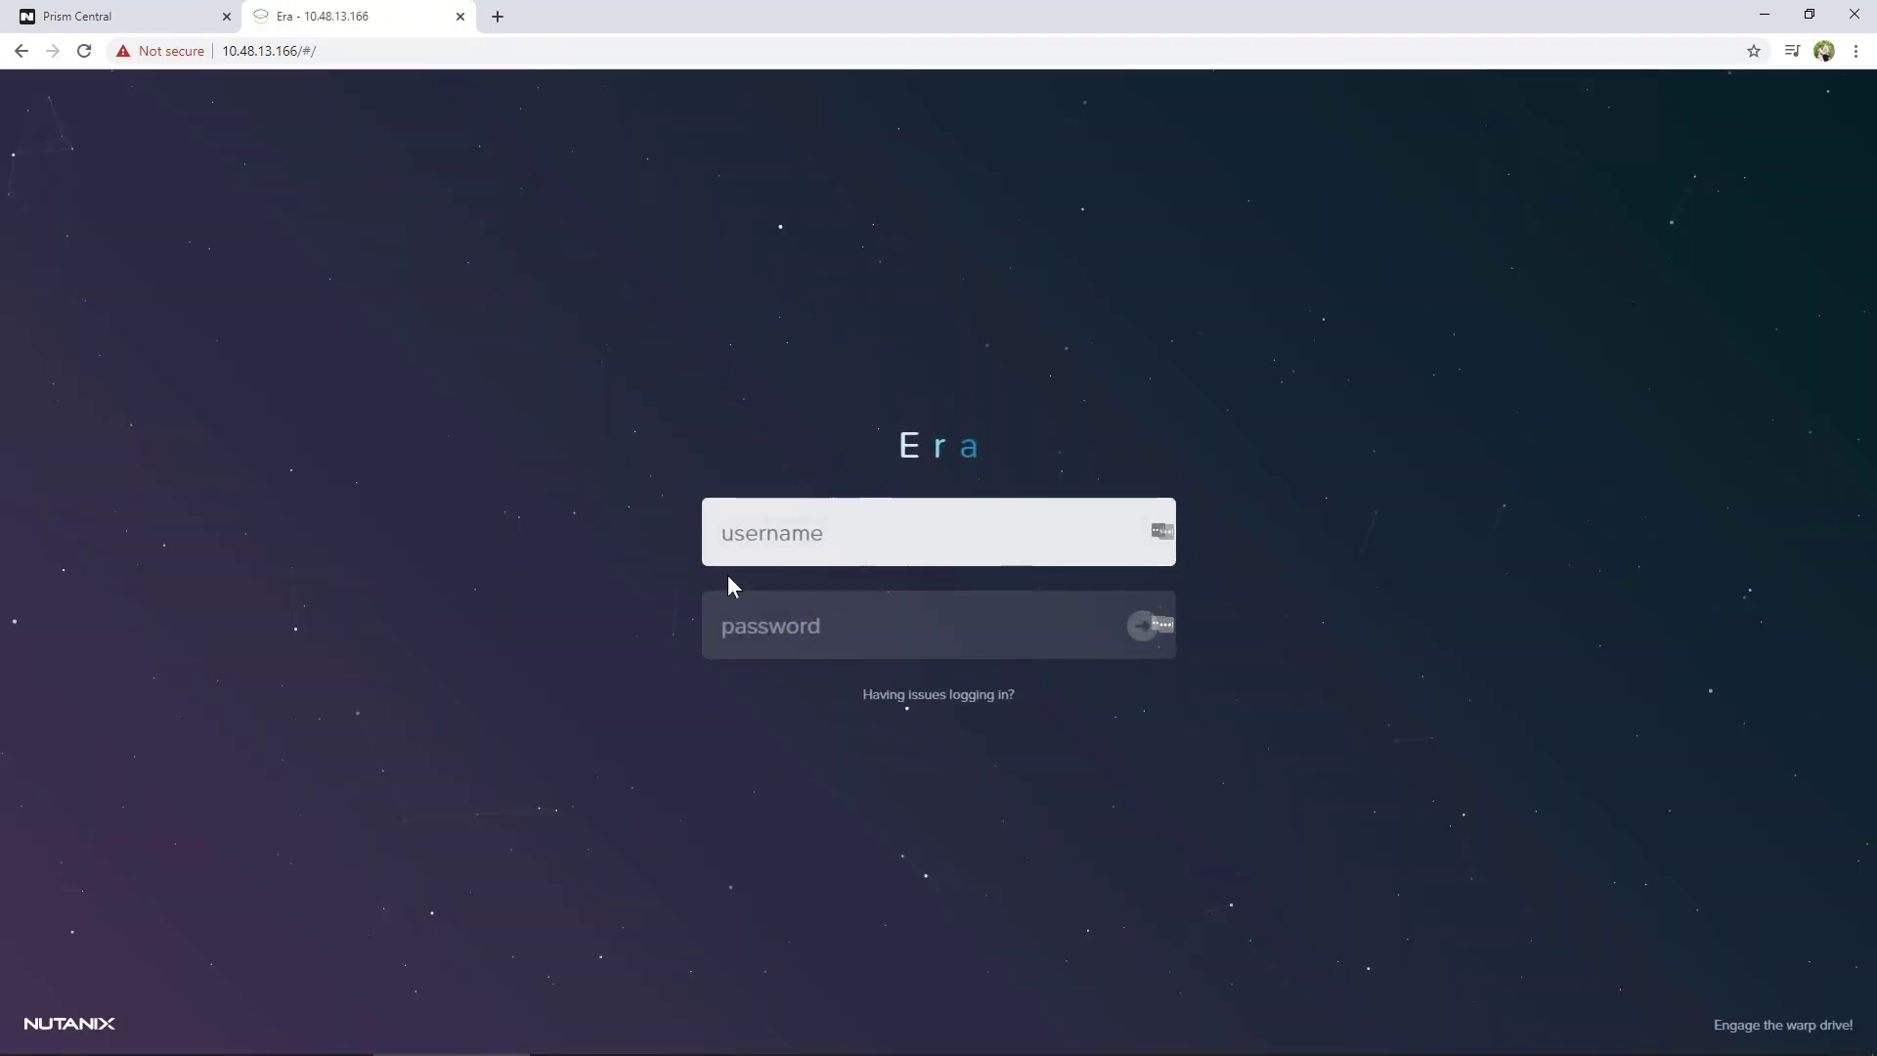
# Sign in to Era at 10.48.13.166 as admin with the account password
pyautogui.write('admin')
pyautogui.press('Tab')
pyautogui.write('Nutanix')
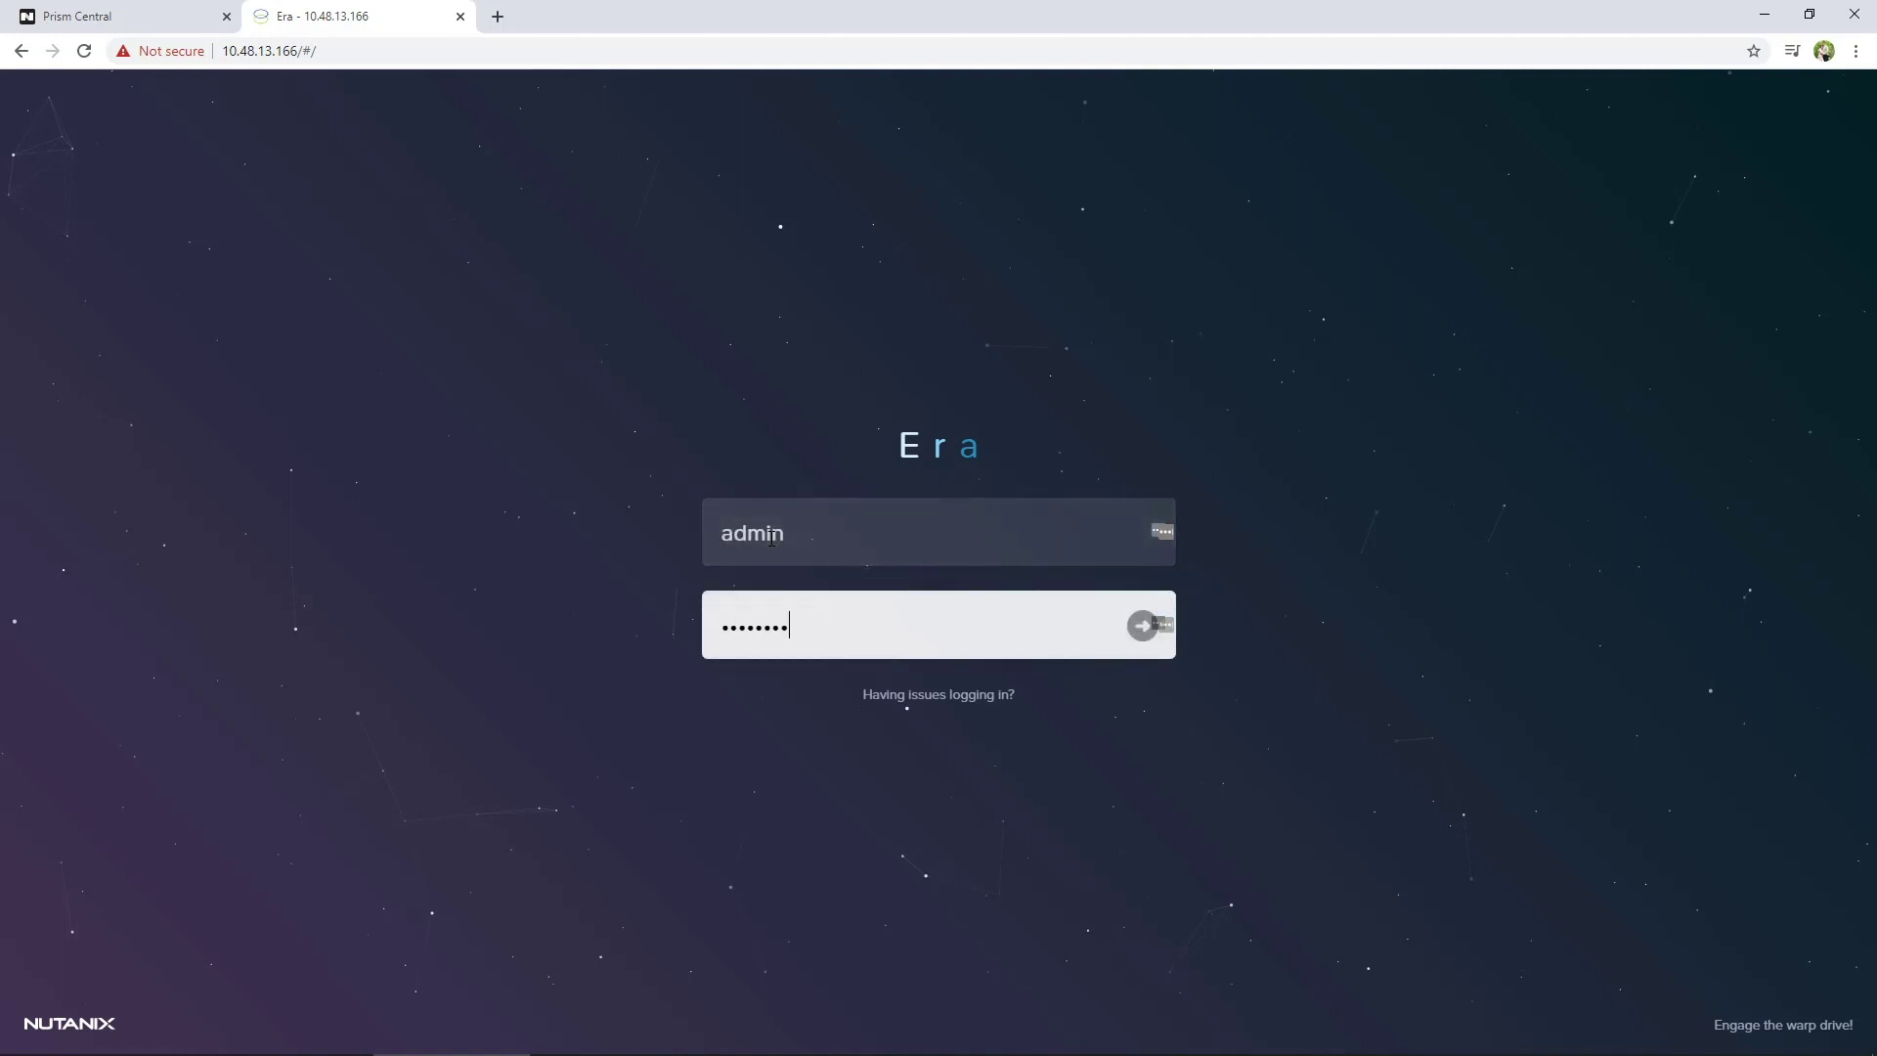
pyautogui.write('/4u')
pyautogui.press('Return')
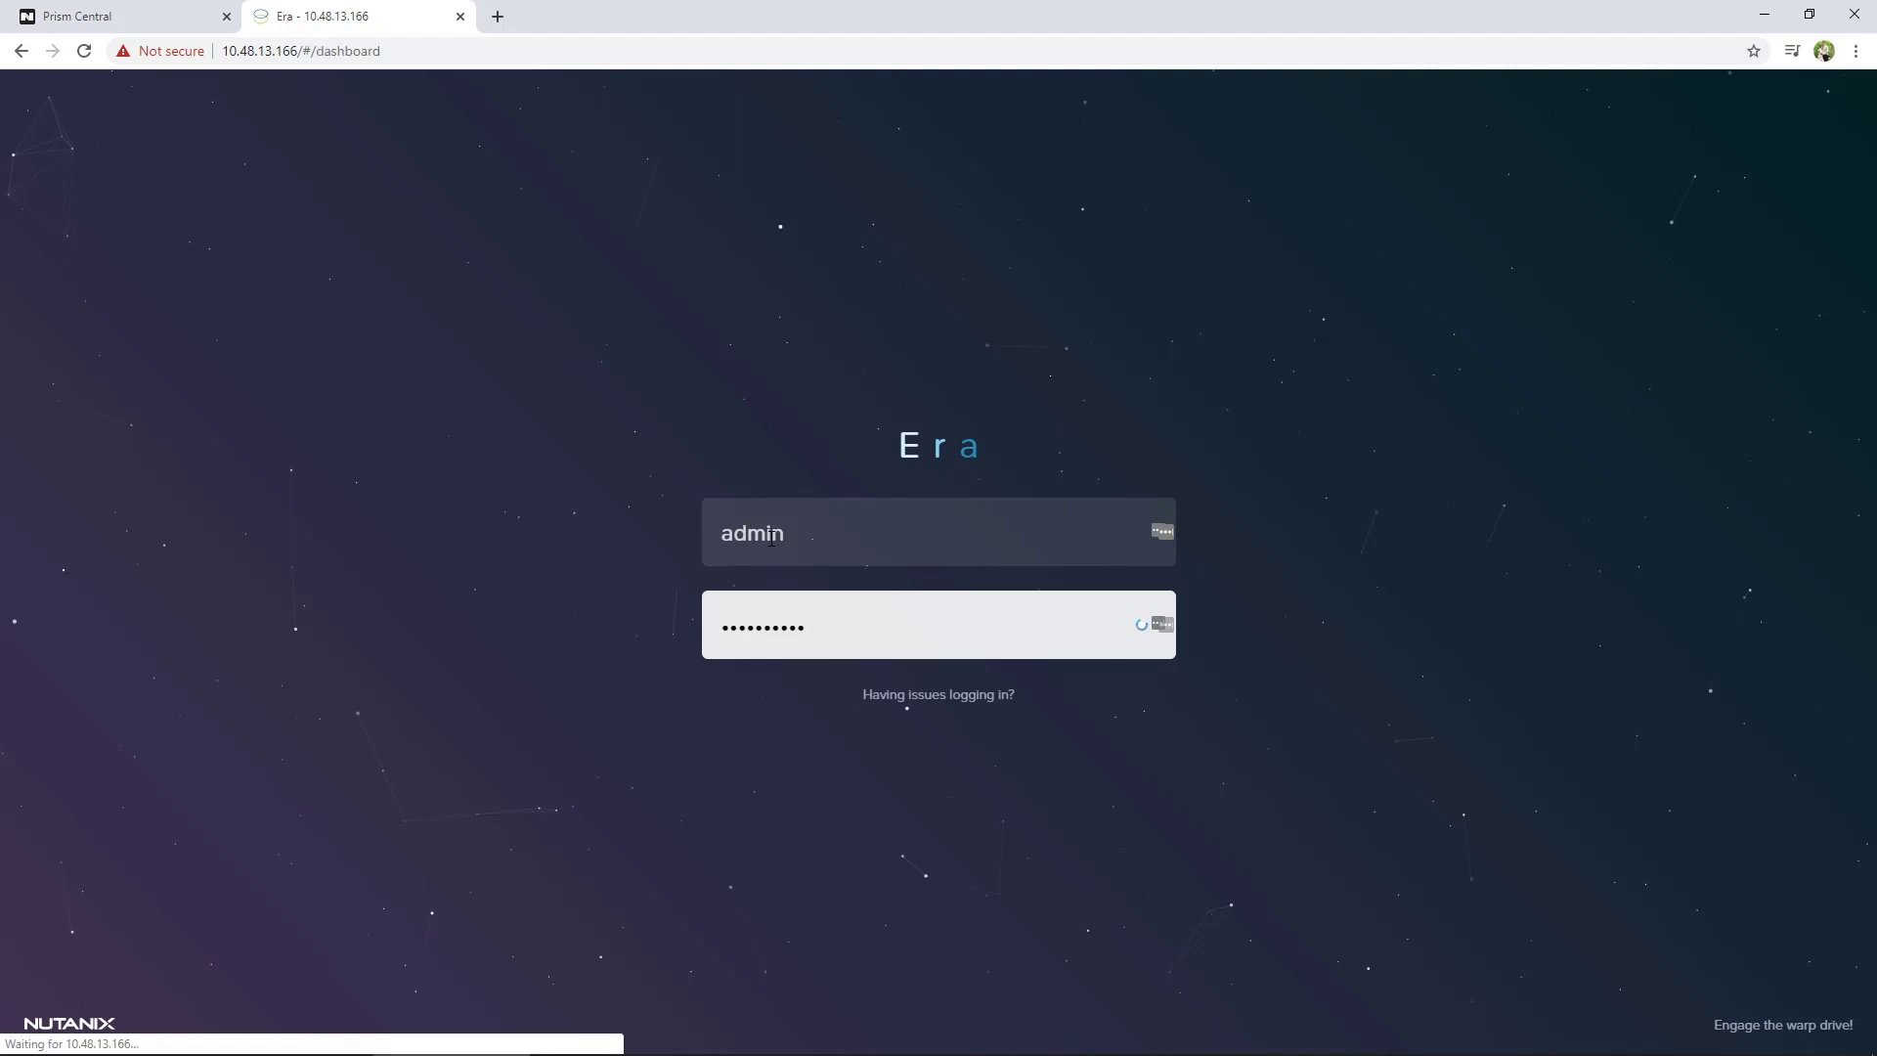